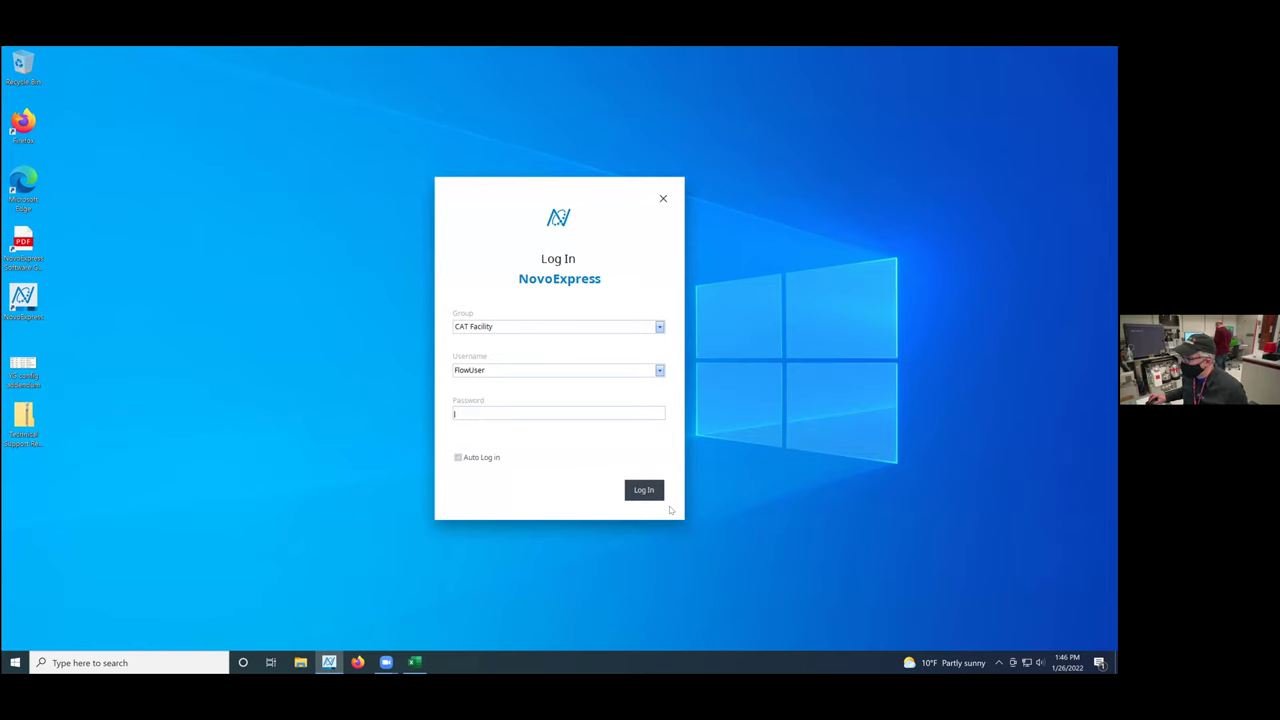
# Step: Log in as the flow user to reach the workspace with an untitled experiment
pyautogui.click(644, 490)
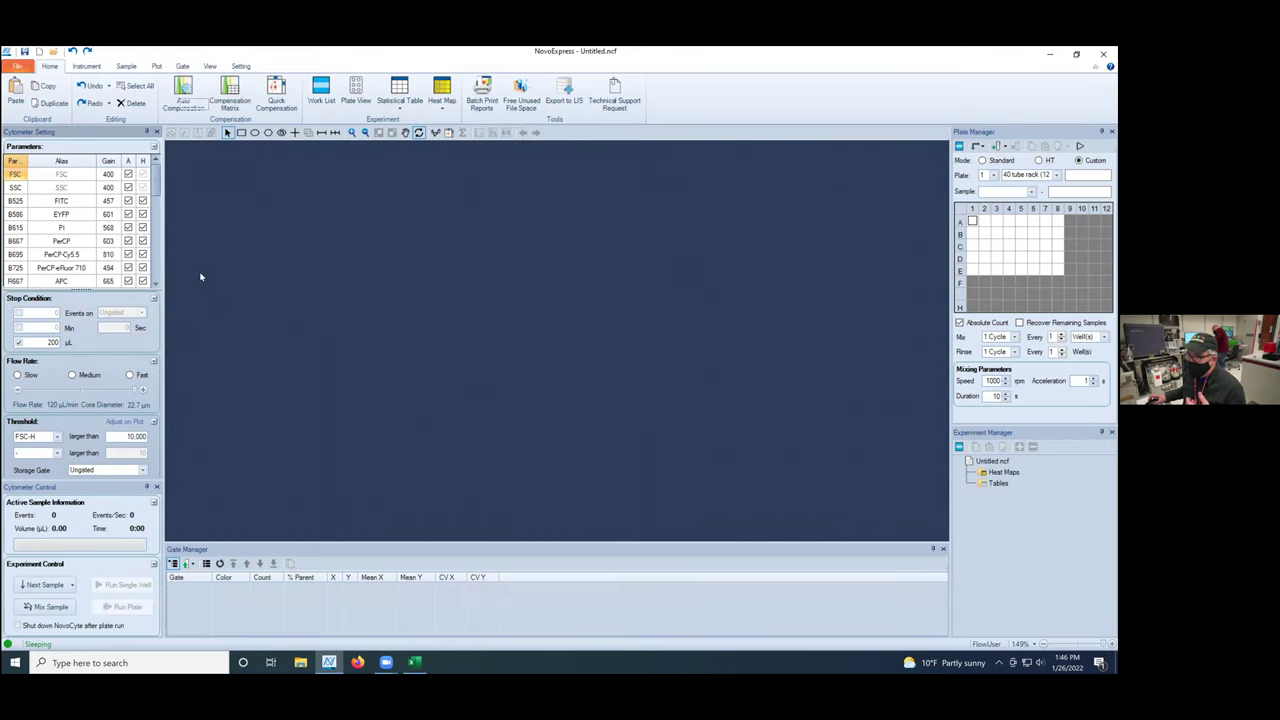
# Step: Show the Instrument ribbon with its fluidics, maintenance and sampler commands
pyautogui.click(88, 70)
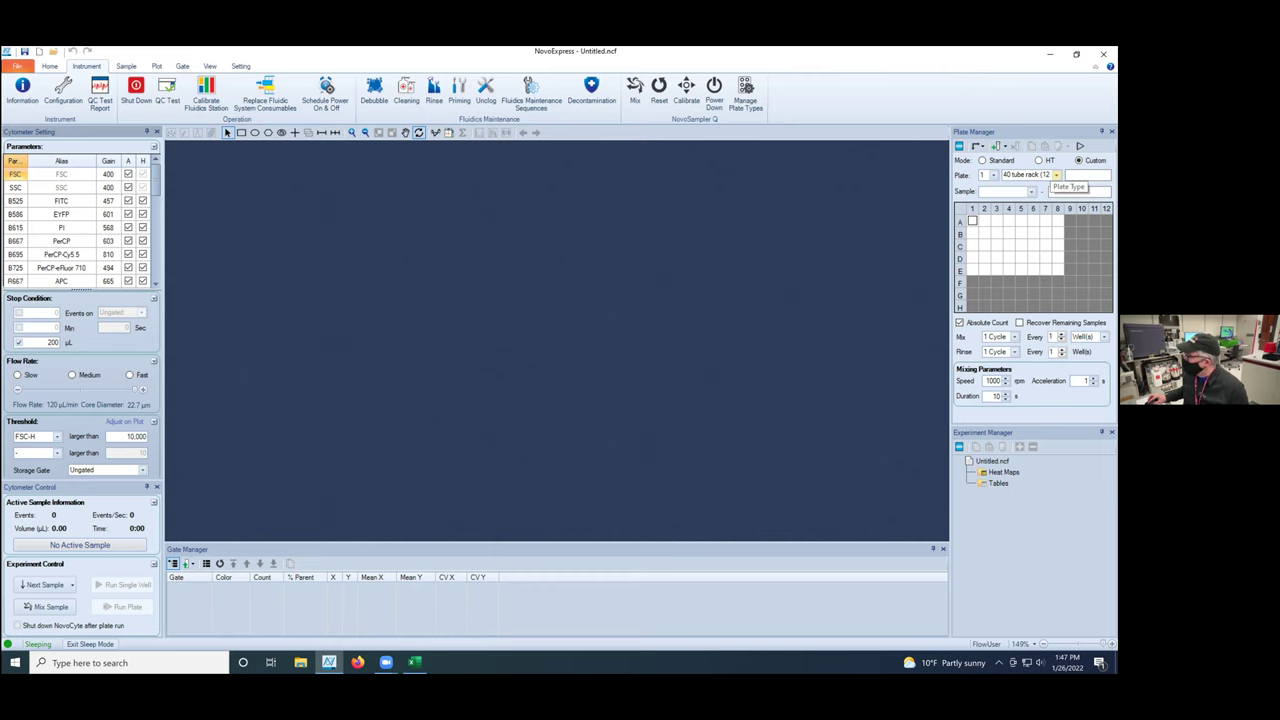
pyautogui.click(1056, 175)
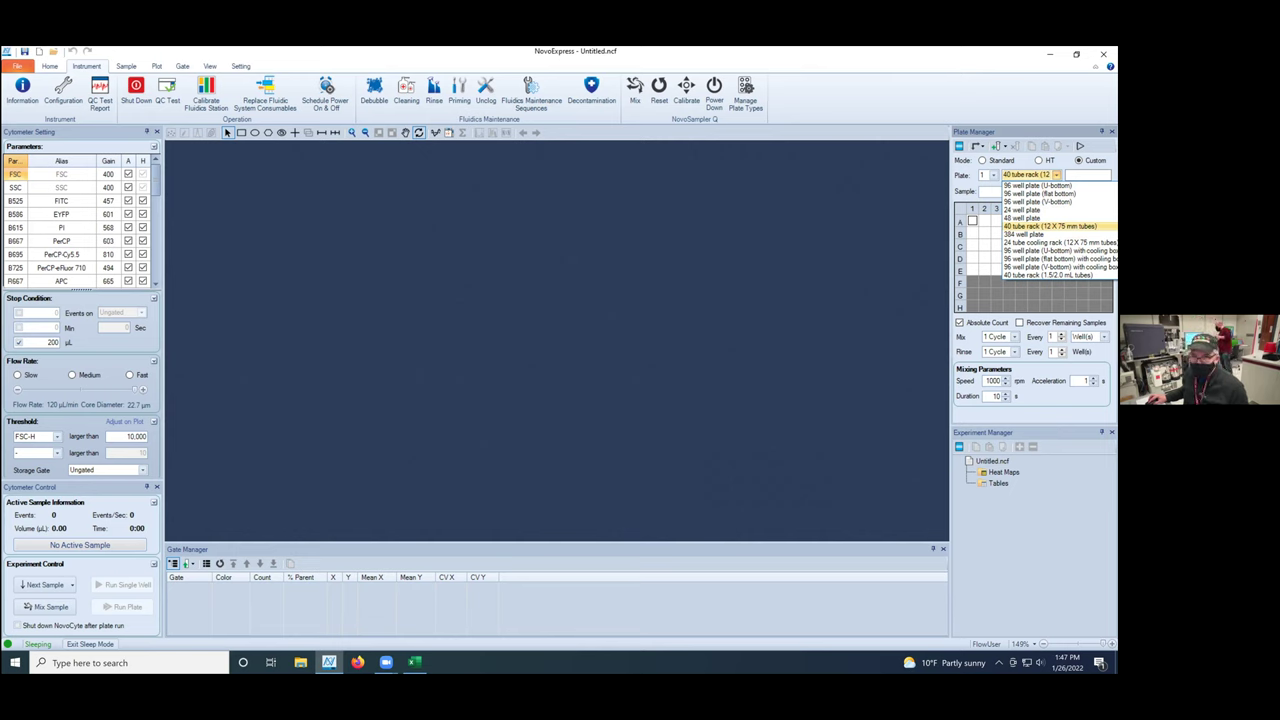
pyautogui.press('Return')
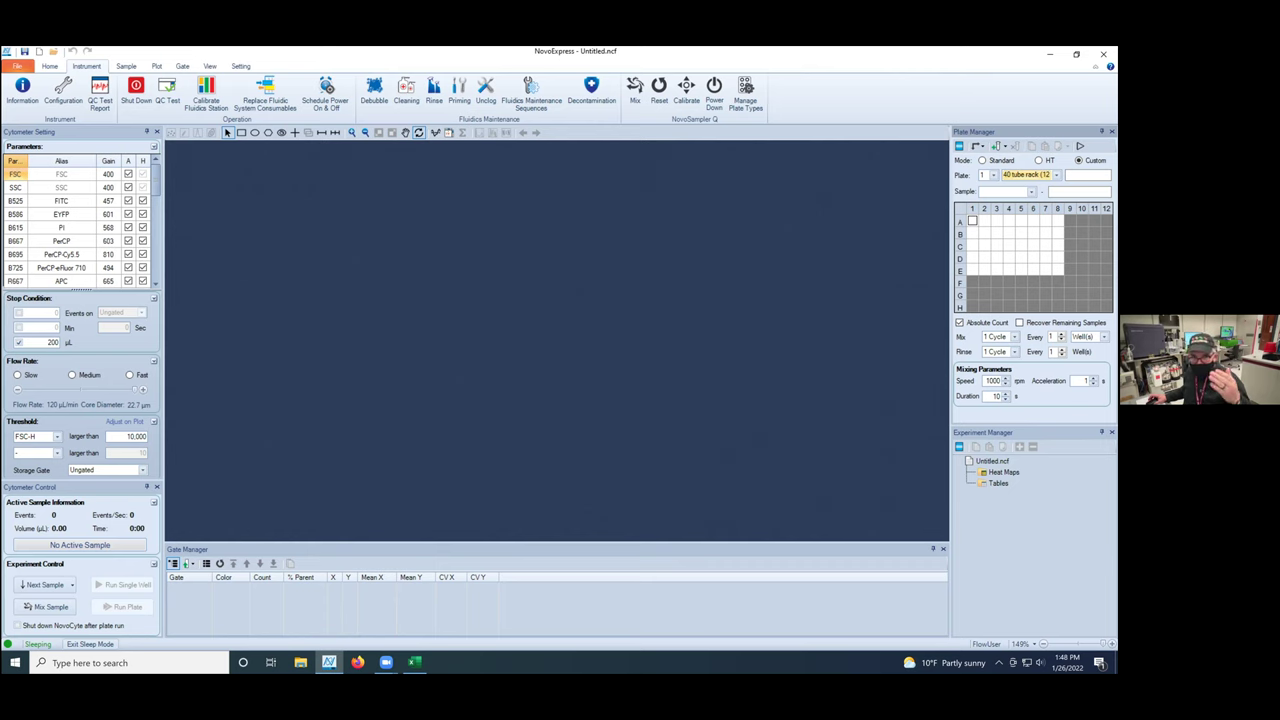
pyautogui.click(1014, 352)
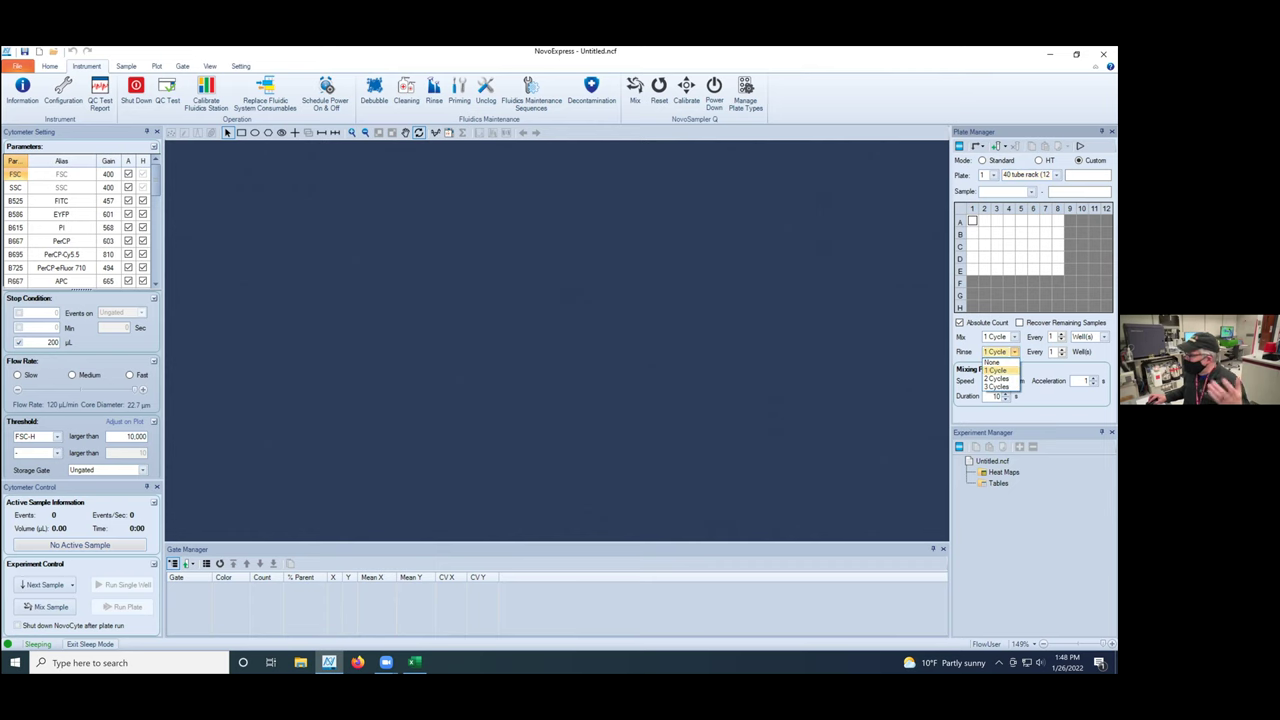
pyautogui.click(997, 370)
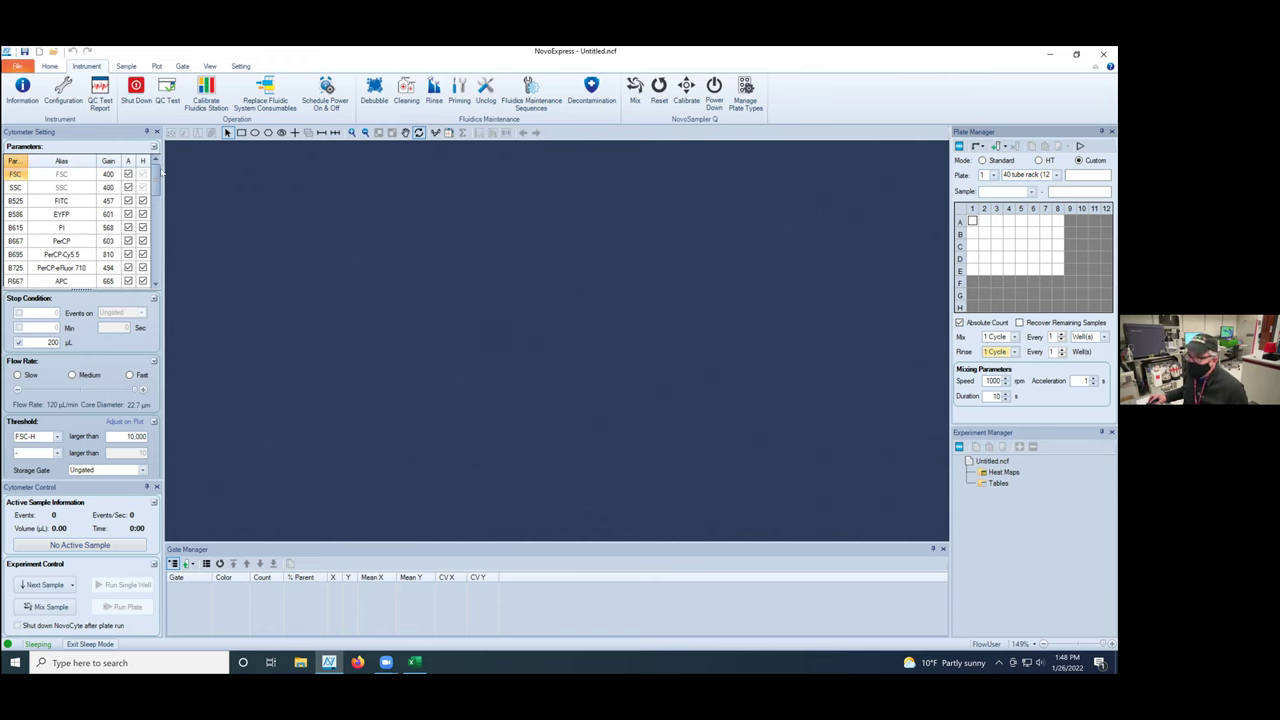
# Step: Untick the height and area columns for every parameter
pyautogui.moveTo(157, 176); pyautogui.dragTo(157, 206)
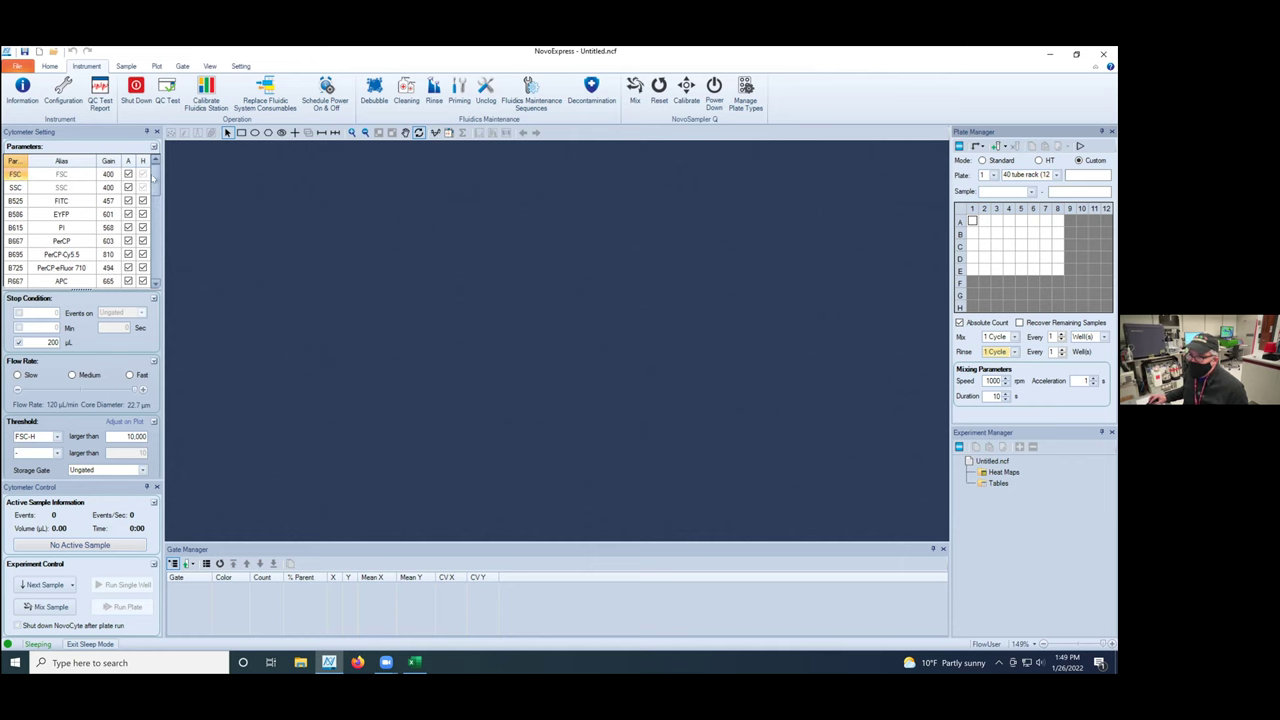
pyautogui.click(128, 281)
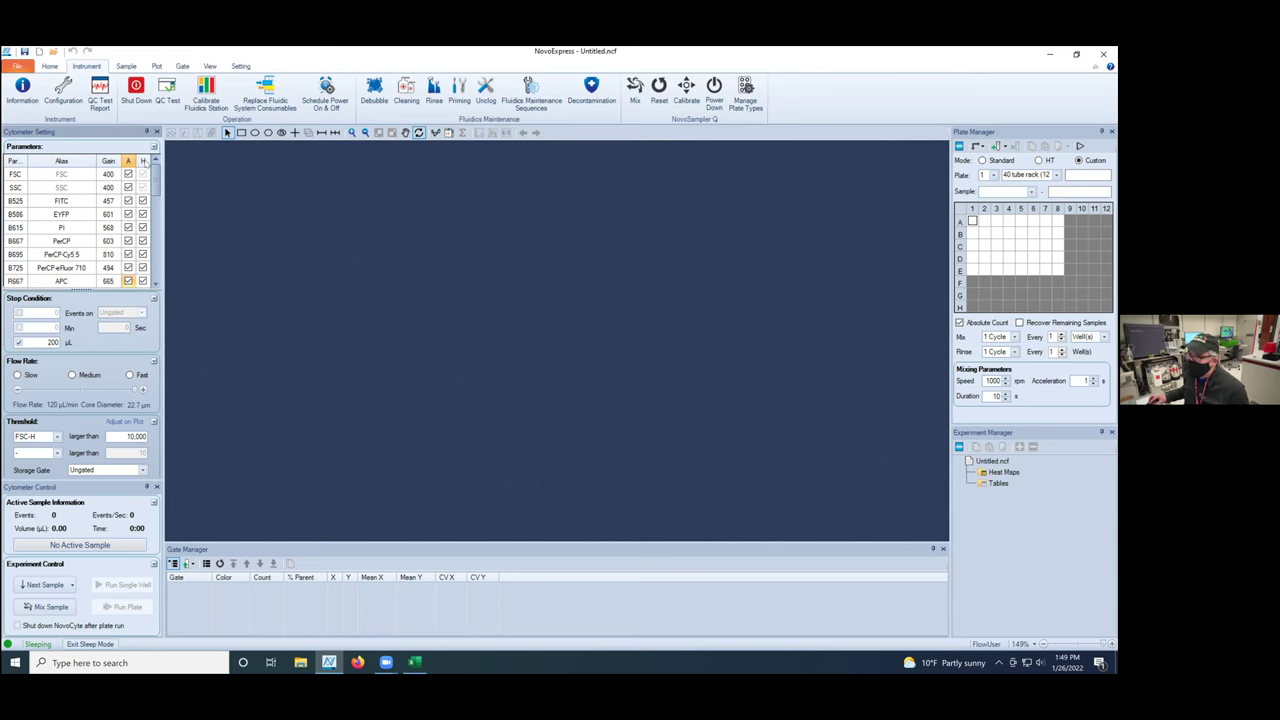
pyautogui.click(143, 161)
pyautogui.click(128, 161)
# Step: Record area only for FSC, APC and Pacific Blue
pyautogui.click(128, 174)
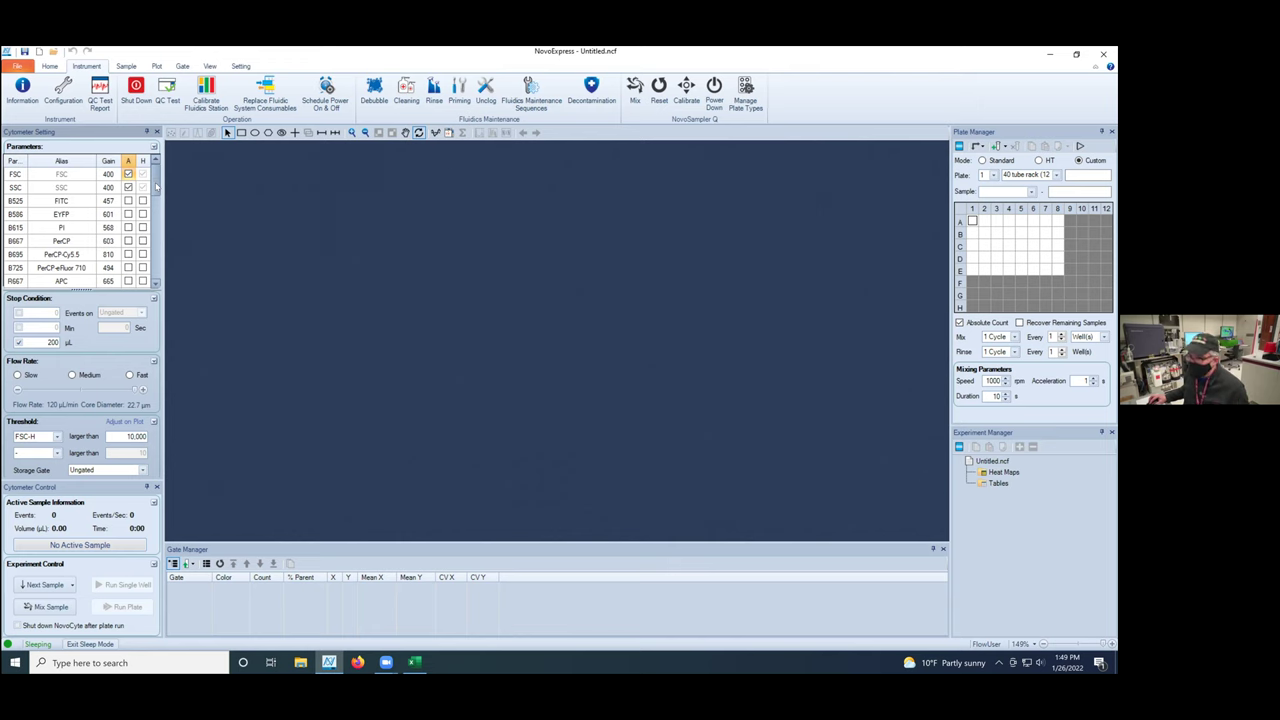
pyautogui.scroll(-1, 156, 186)
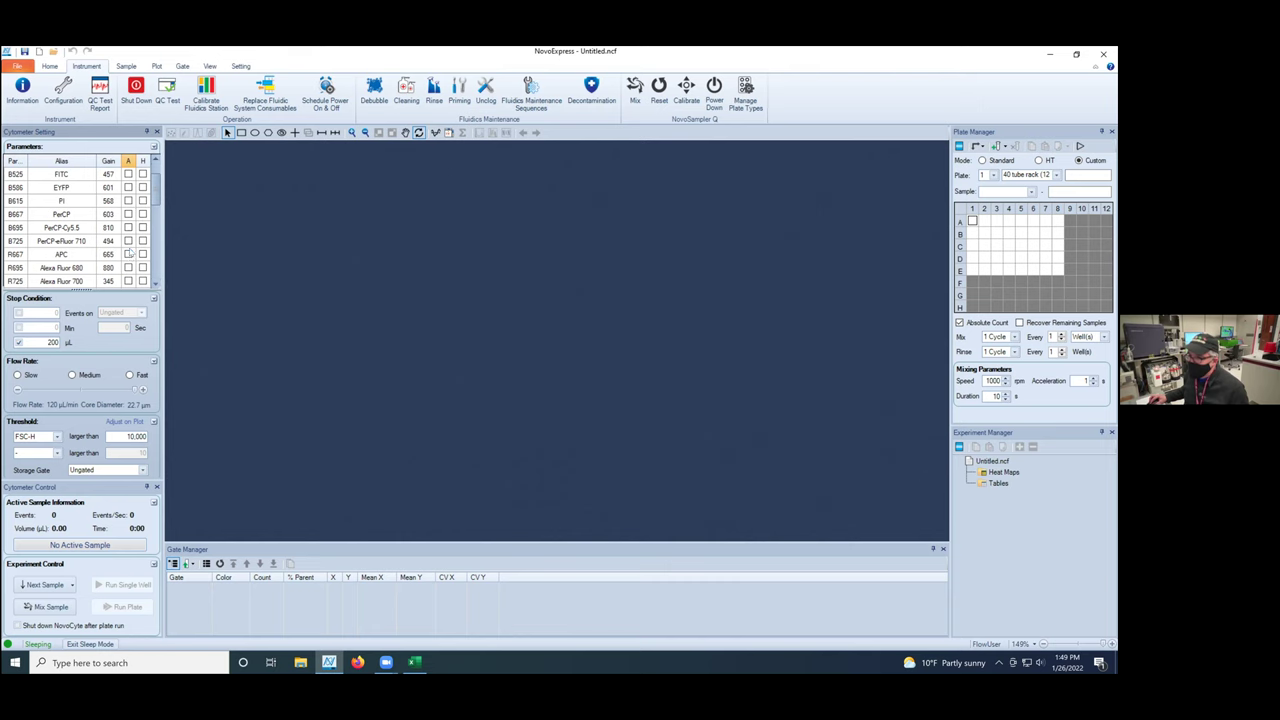
pyautogui.click(128, 254)
pyautogui.moveTo(156, 186); pyautogui.dragTo(156, 247)
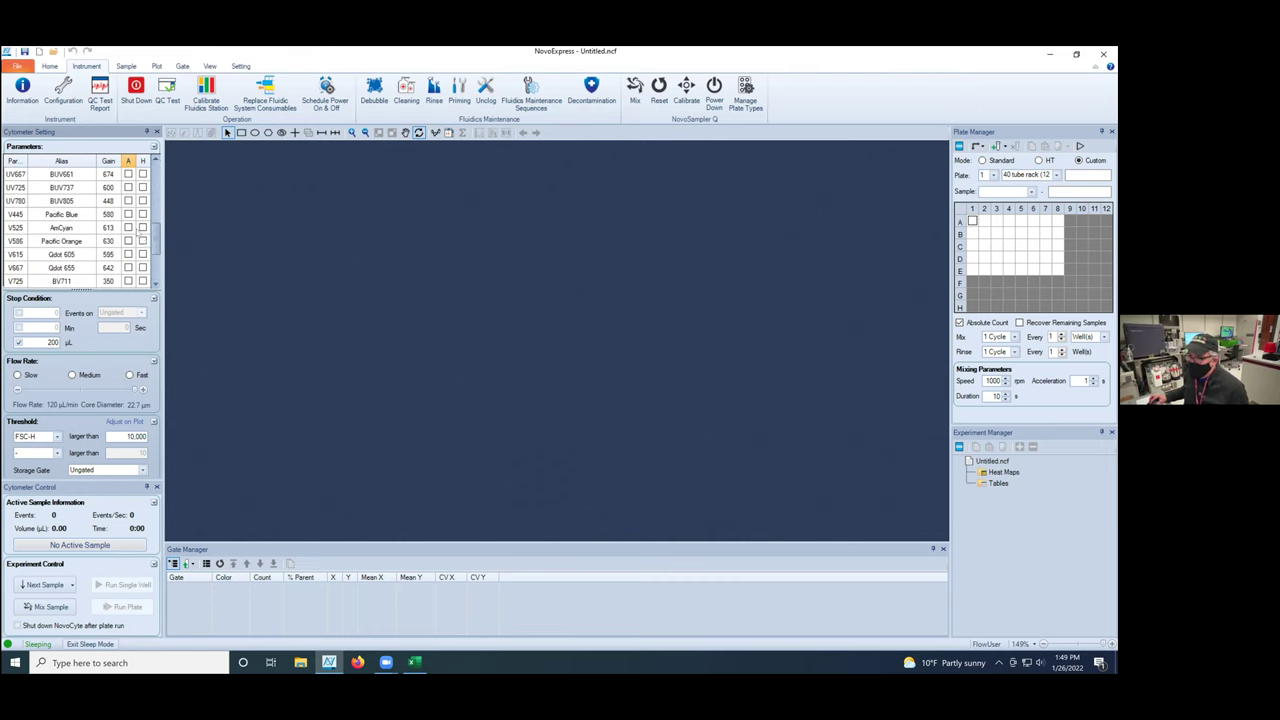
pyautogui.click(128, 214)
pyautogui.moveTo(158, 248); pyautogui.dragTo(161, 209)
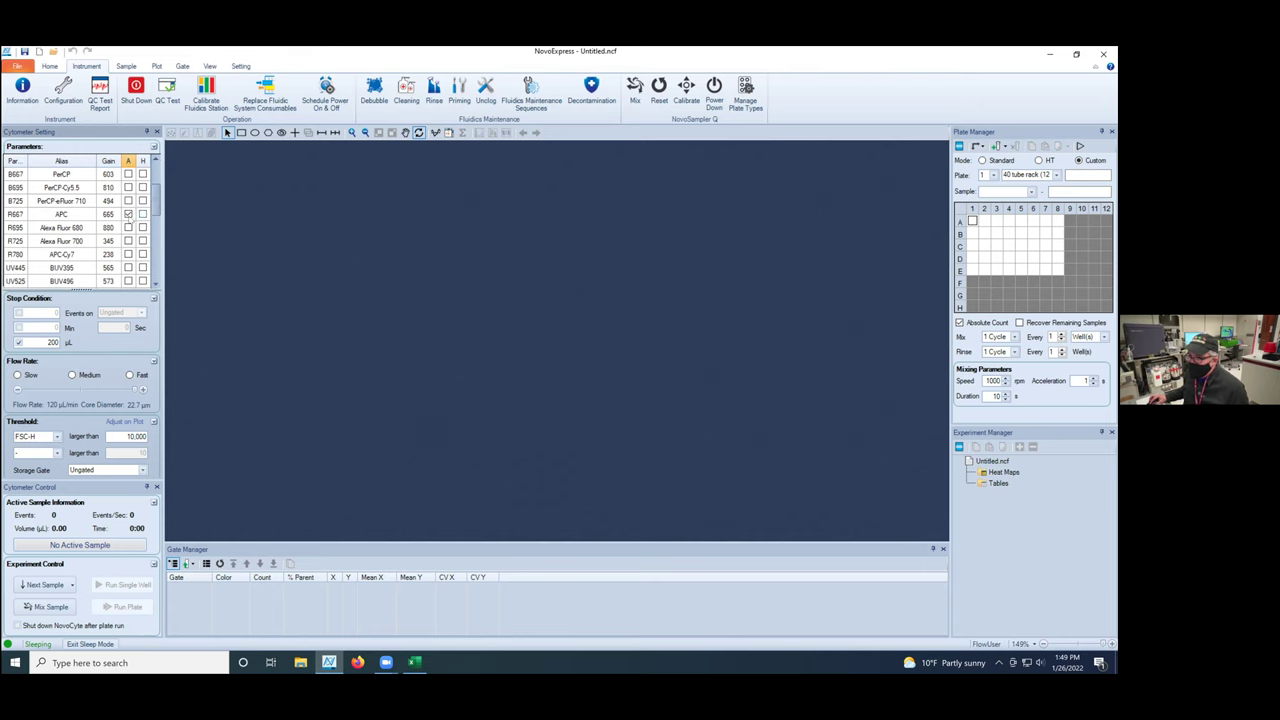
pyautogui.click(128, 214)
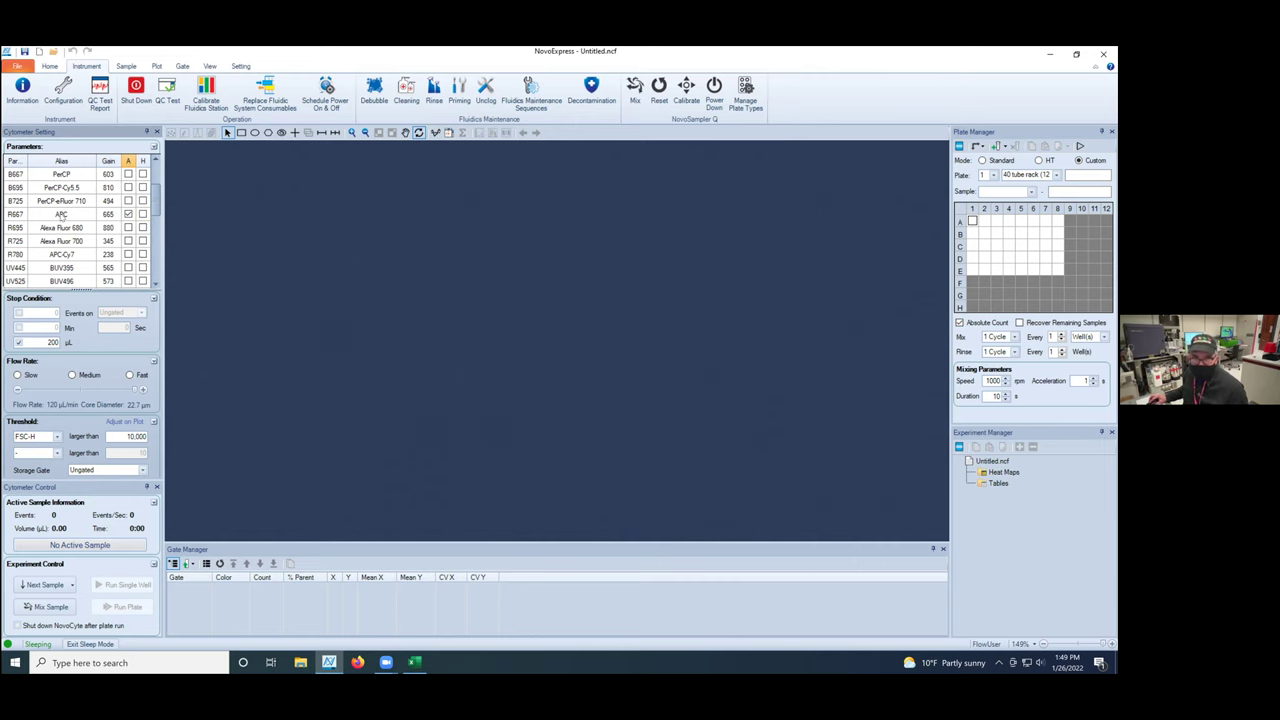
# Step: Rename the APC channel alias to 'Marker 1 APC'
pyautogui.click(61, 215)
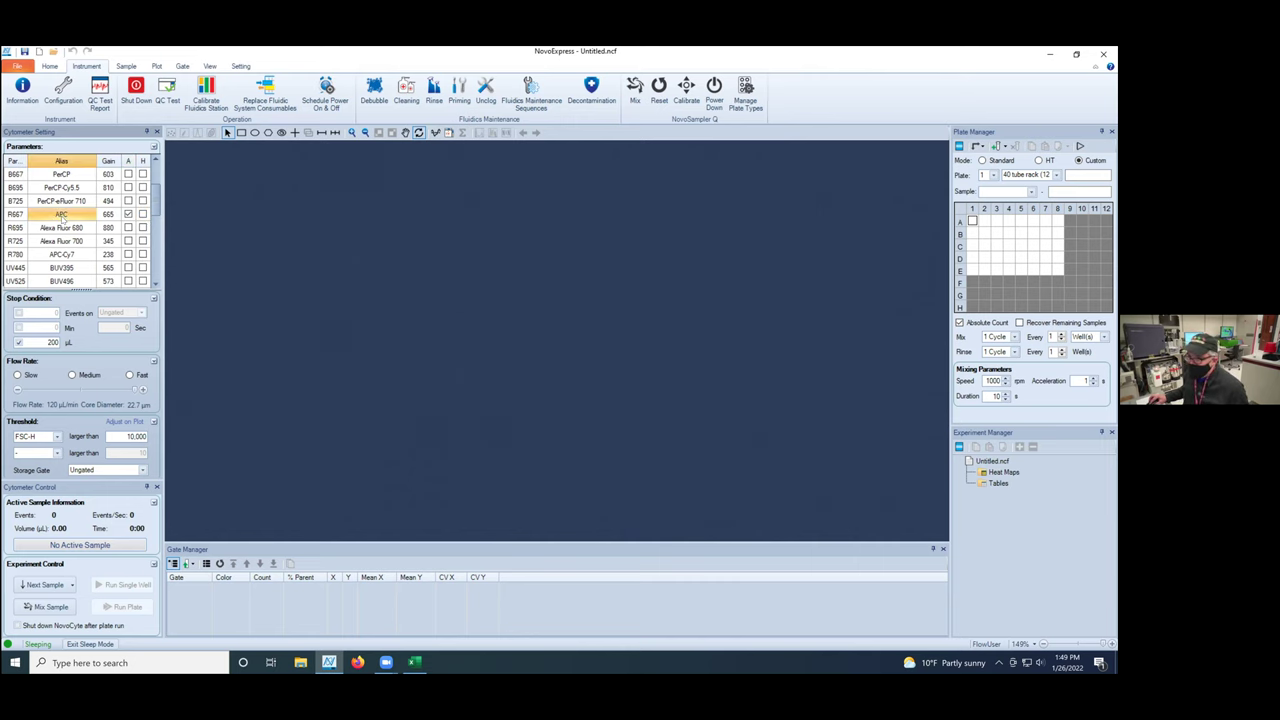
pyautogui.click(61, 215)
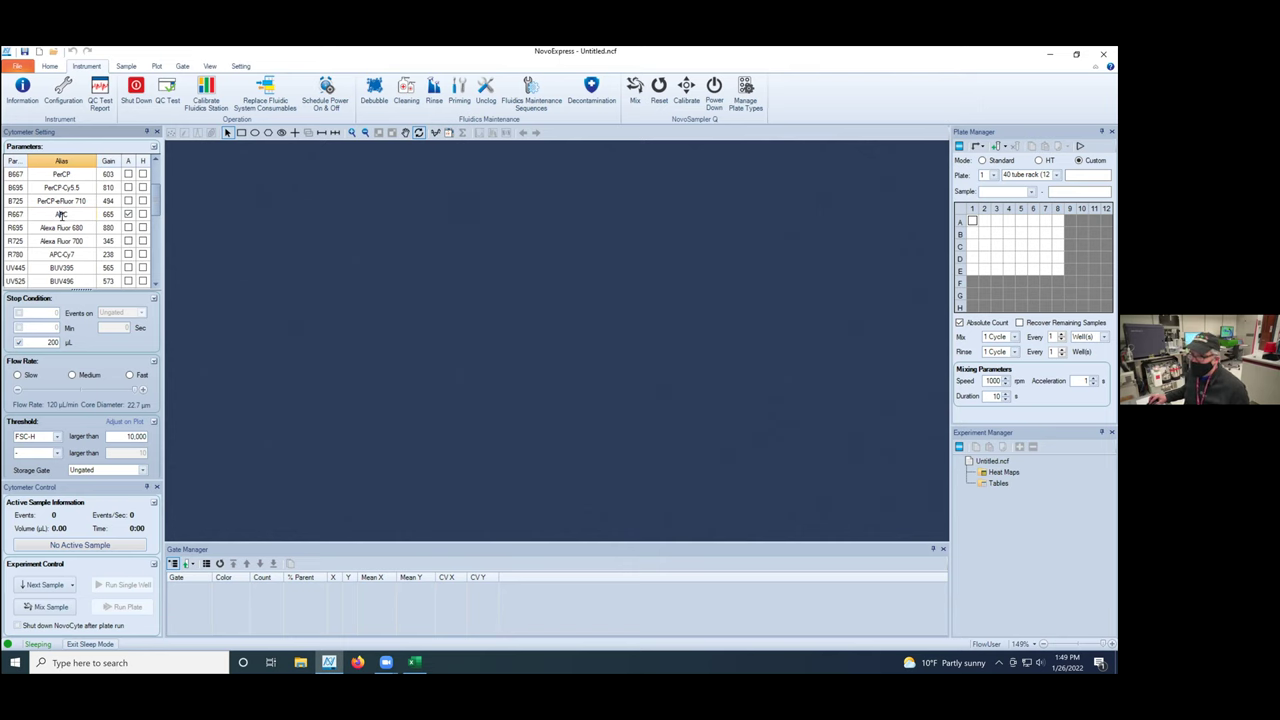
pyautogui.write('Marker 1')
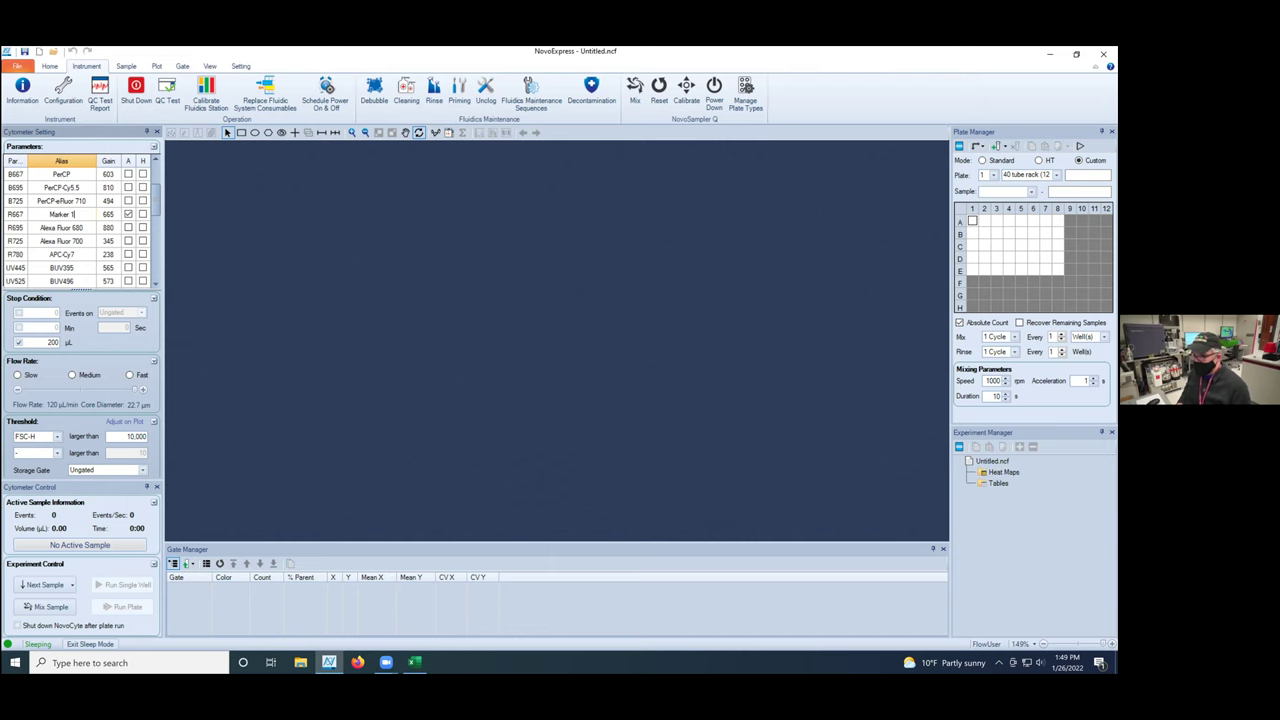
pyautogui.write(' APC')
pyautogui.press('Return')
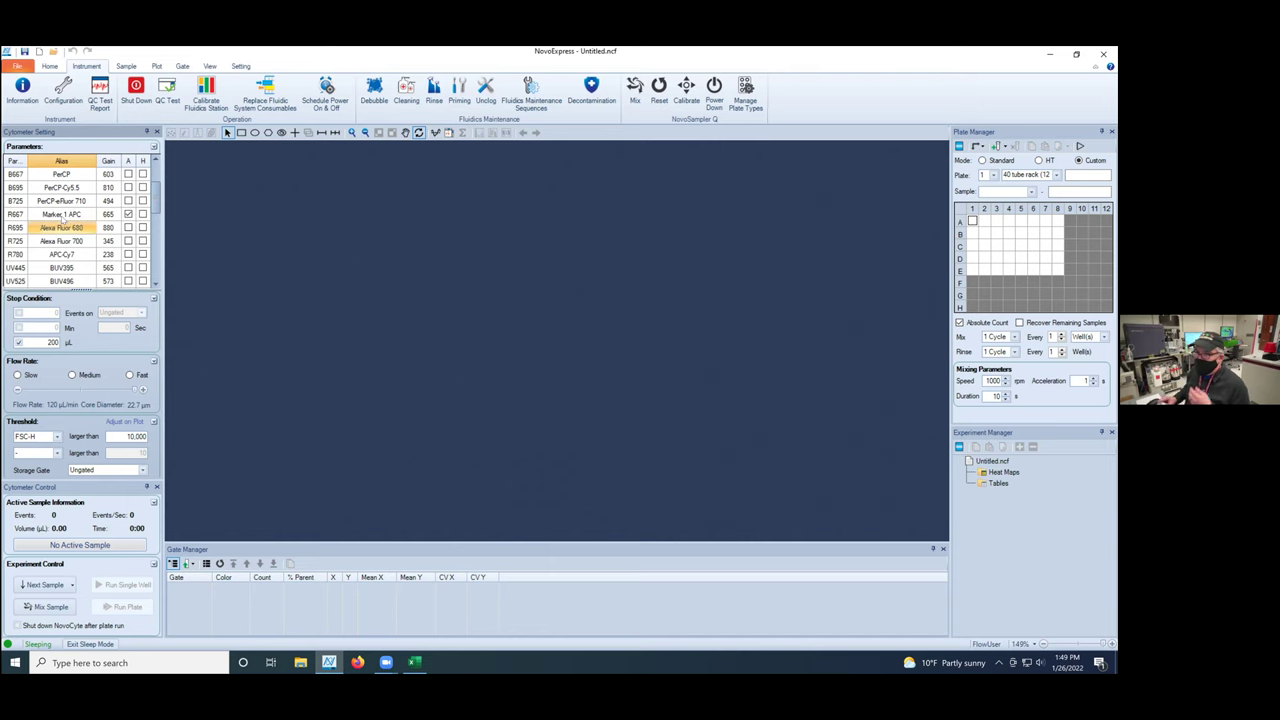
# Step: Rename the Pacific Blue channel alias to 'Marker 2BV421'
pyautogui.click(62, 215)
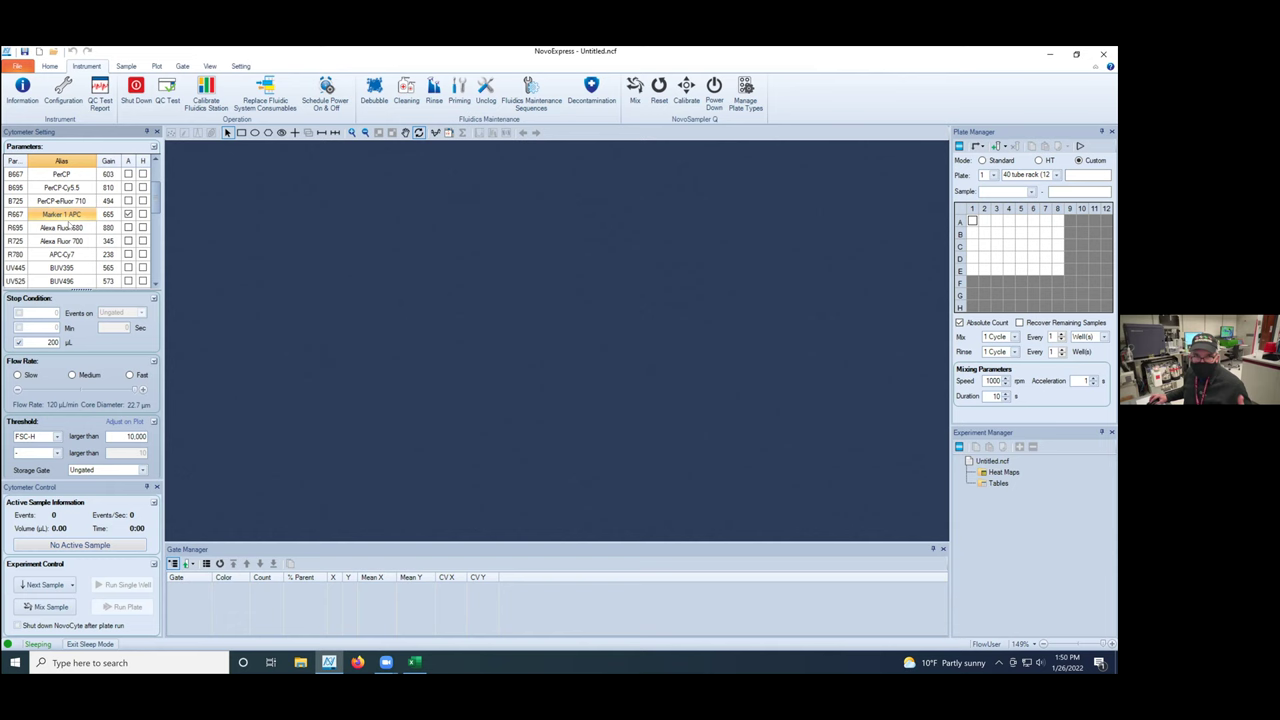
pyautogui.scroll(-4, 156, 207)
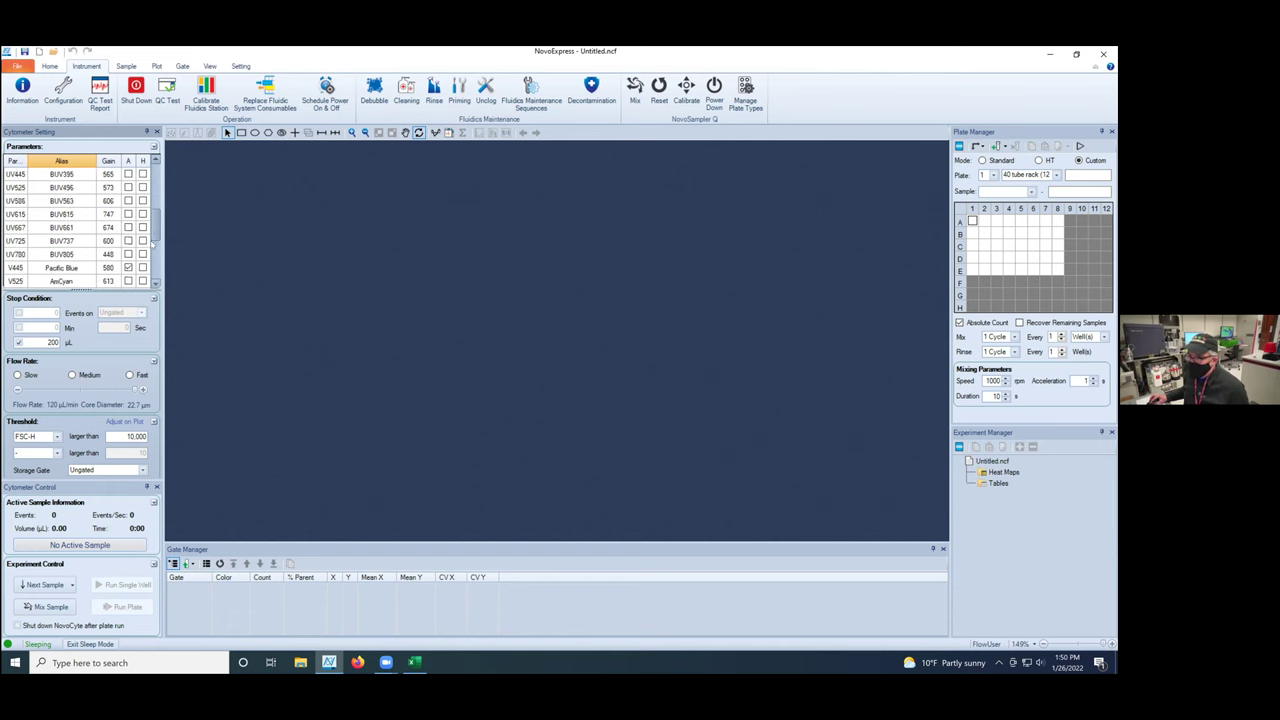
pyautogui.click(62, 228)
pyautogui.click(62, 228)
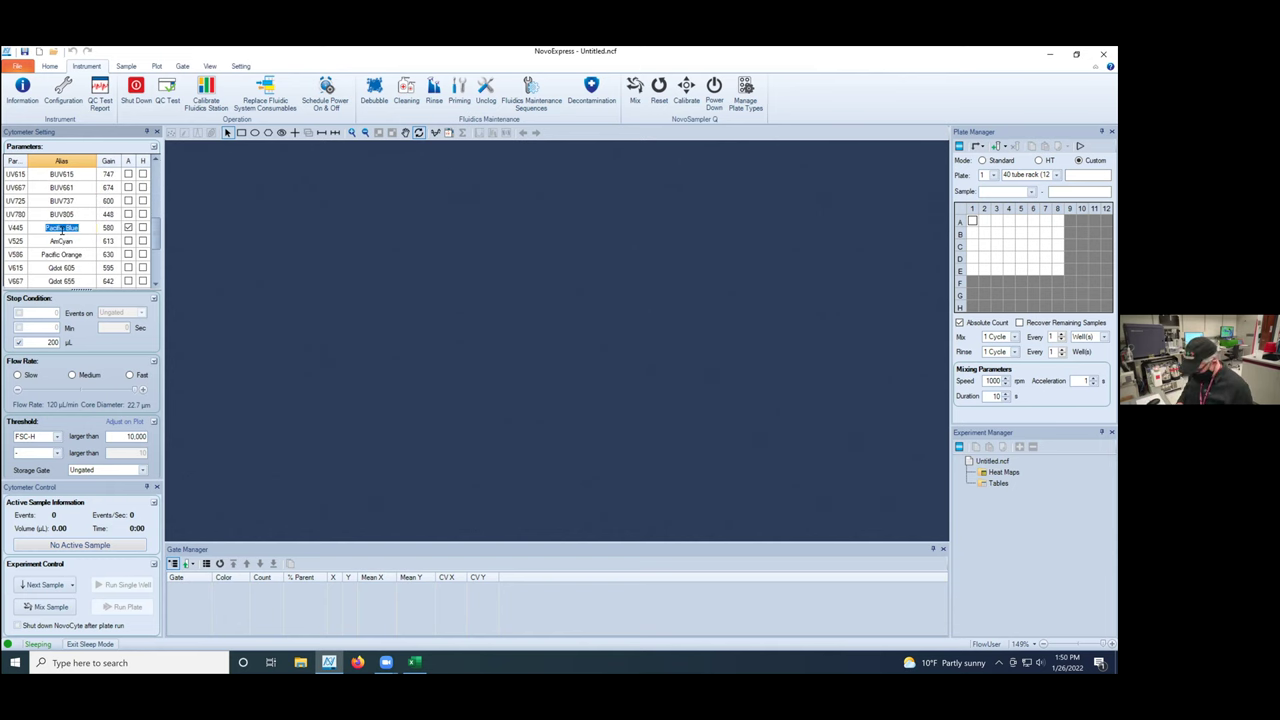
pyautogui.write('Marker 2')
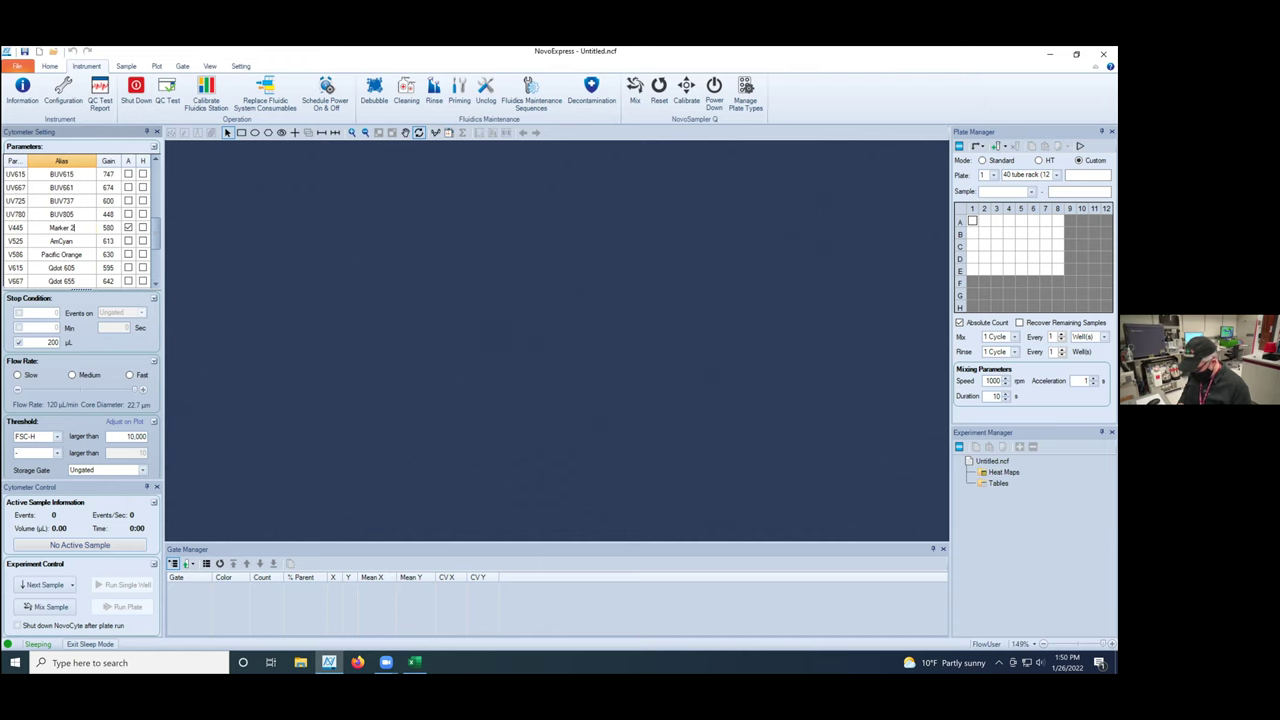
pyautogui.write('BV421')
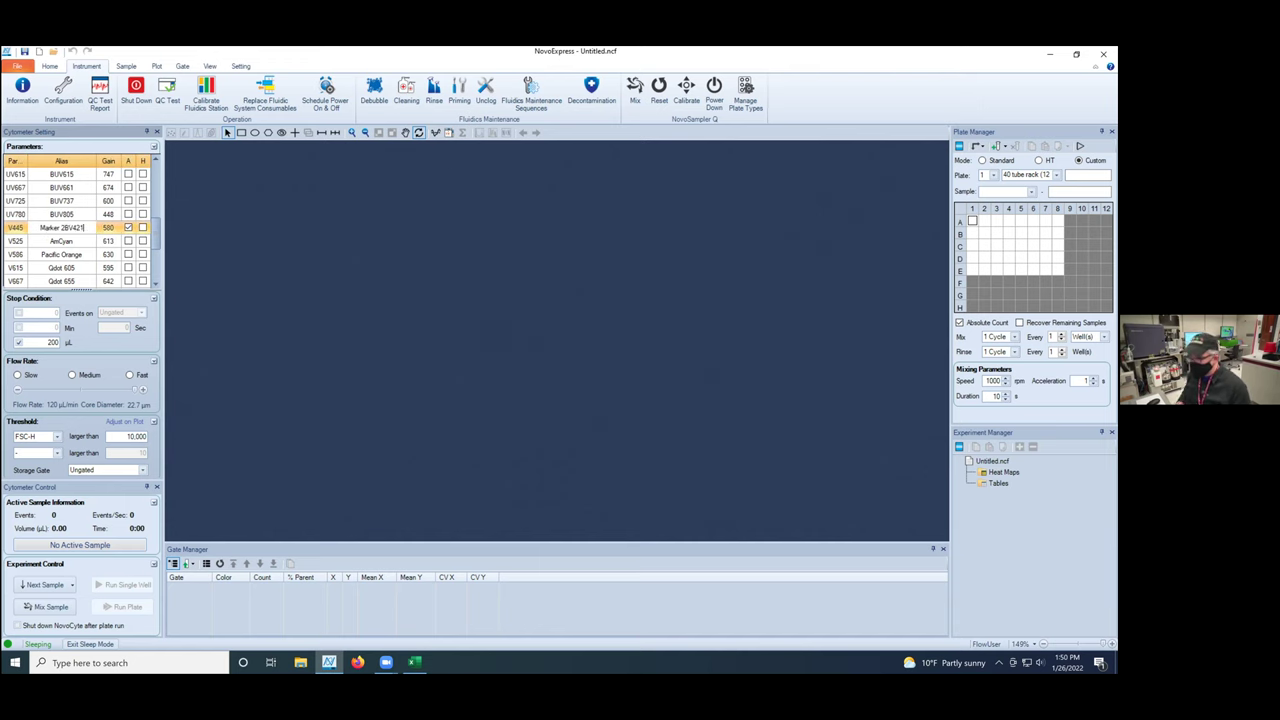
pyautogui.click(62, 241)
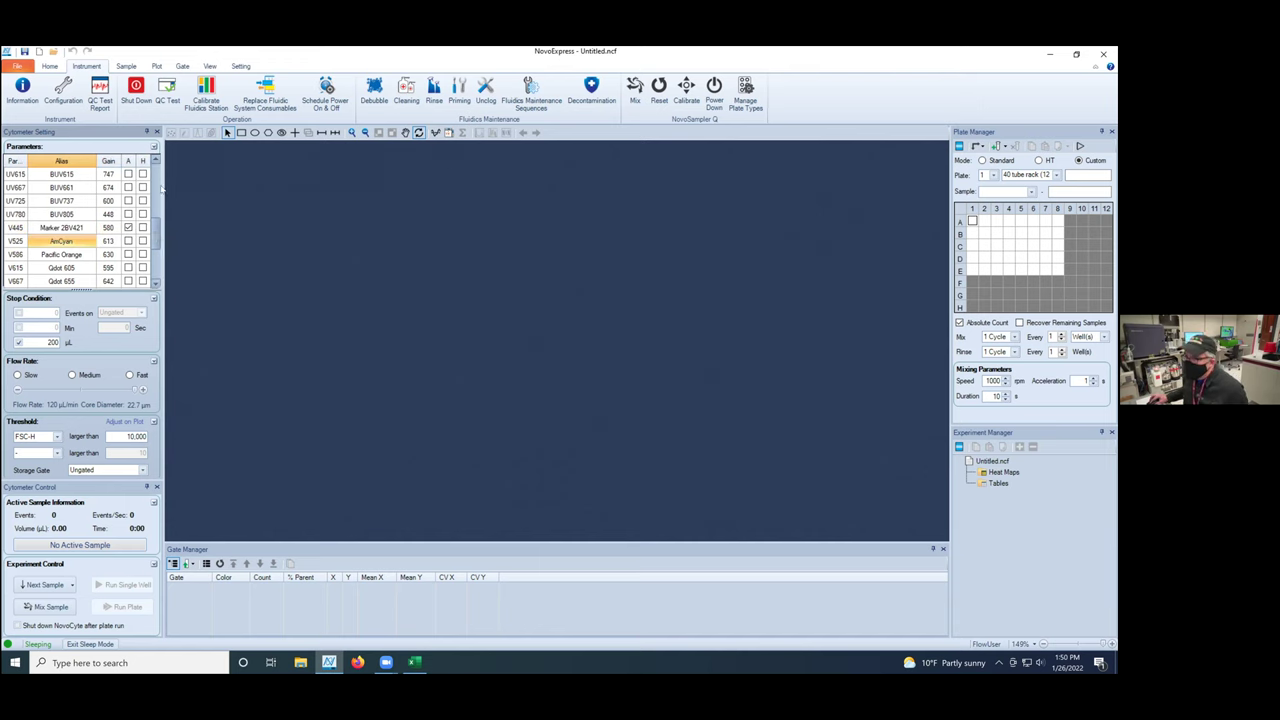
pyautogui.scroll(5, 113, 170)
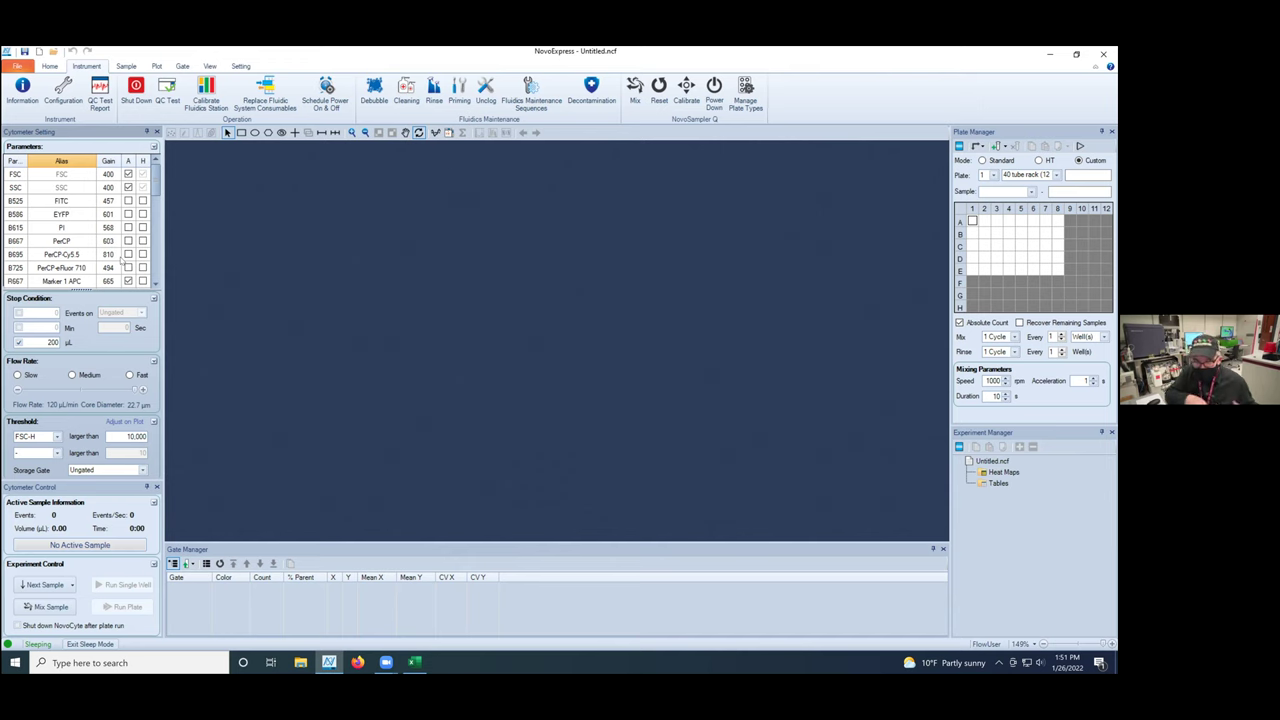
pyautogui.rightClick(113, 164)
pyautogui.click(145, 172)
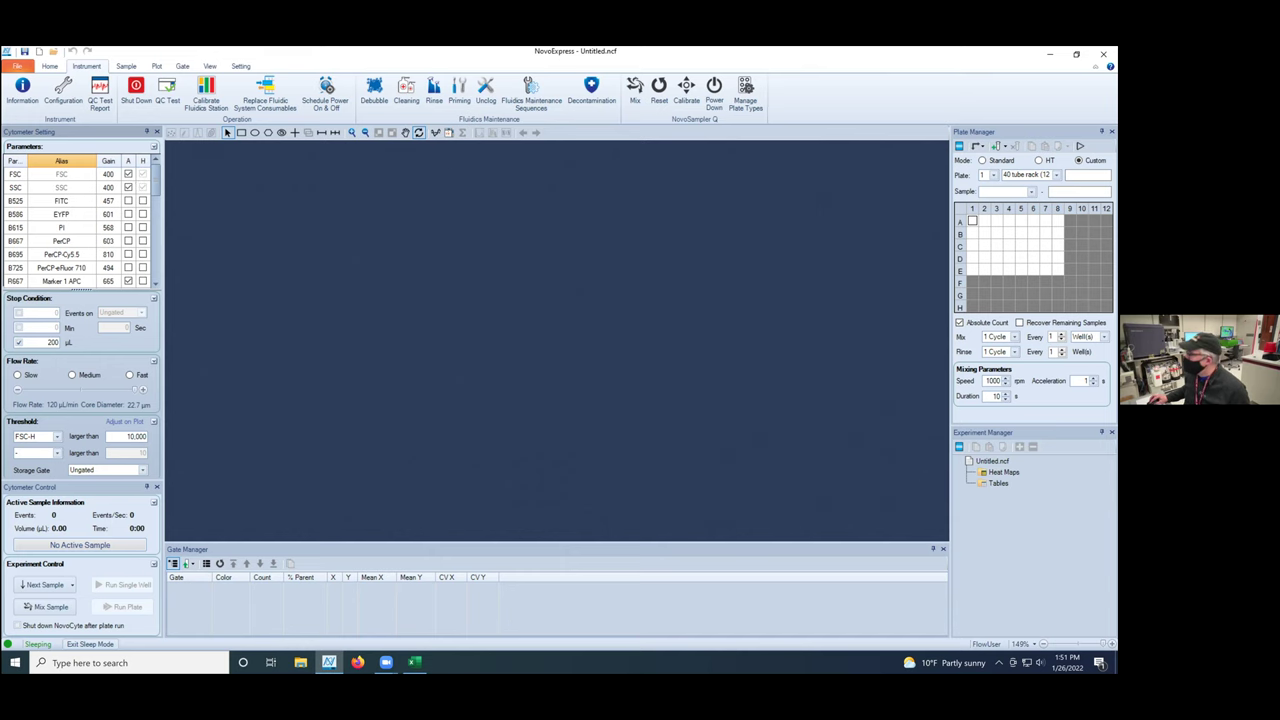
pyautogui.keyDown('ctrl'); pyautogui.click(984, 220); pyautogui.keyUp('ctrl')
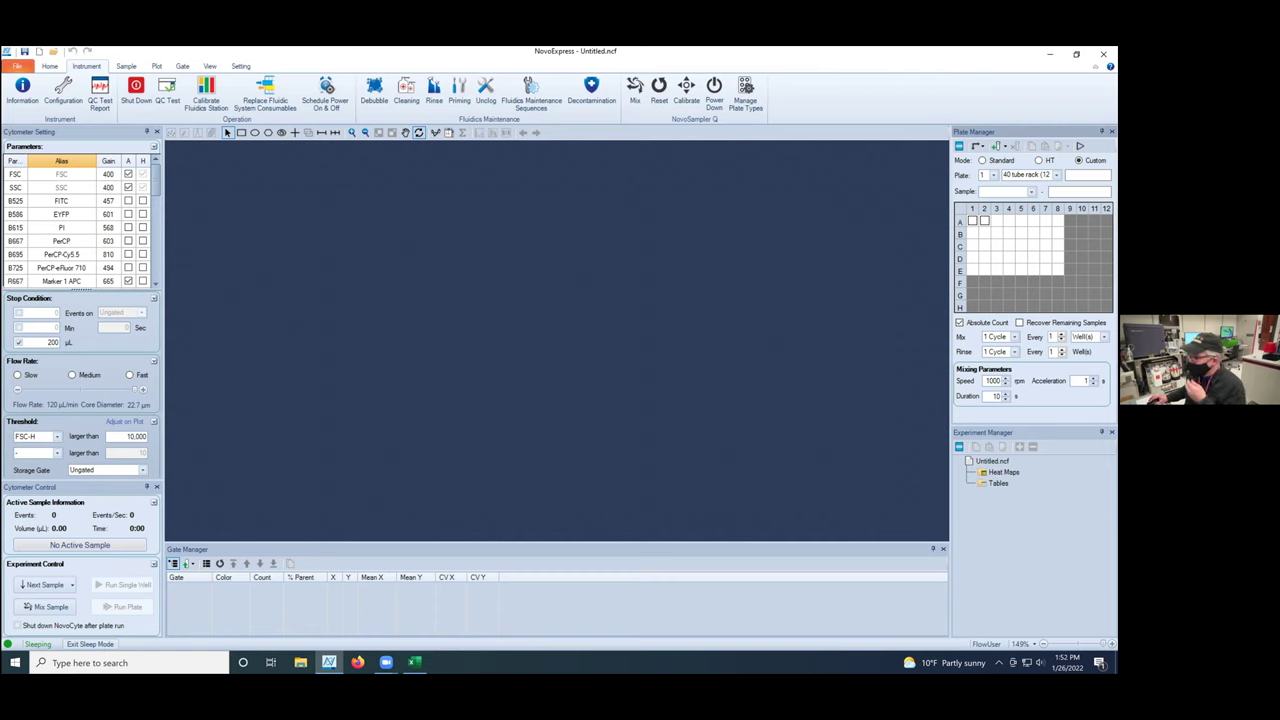
pyautogui.rightClick(972, 220)
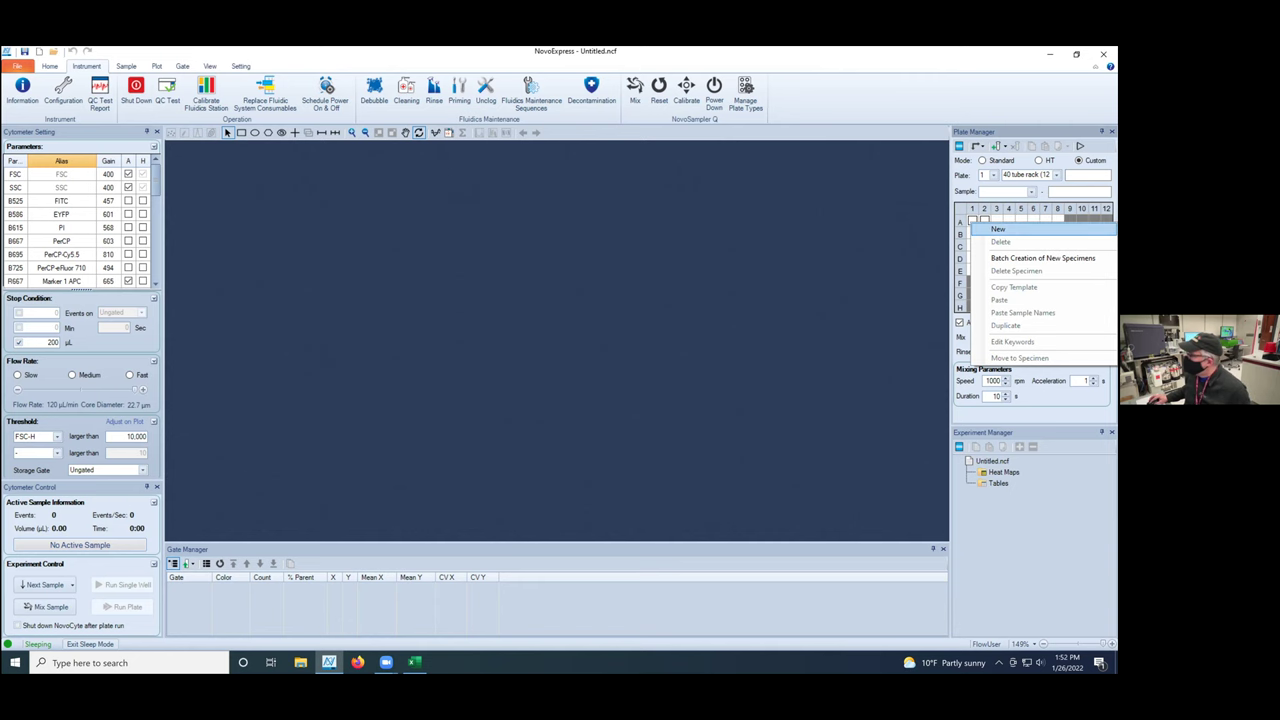
pyautogui.click(1000, 228)
pyautogui.click(1007, 494)
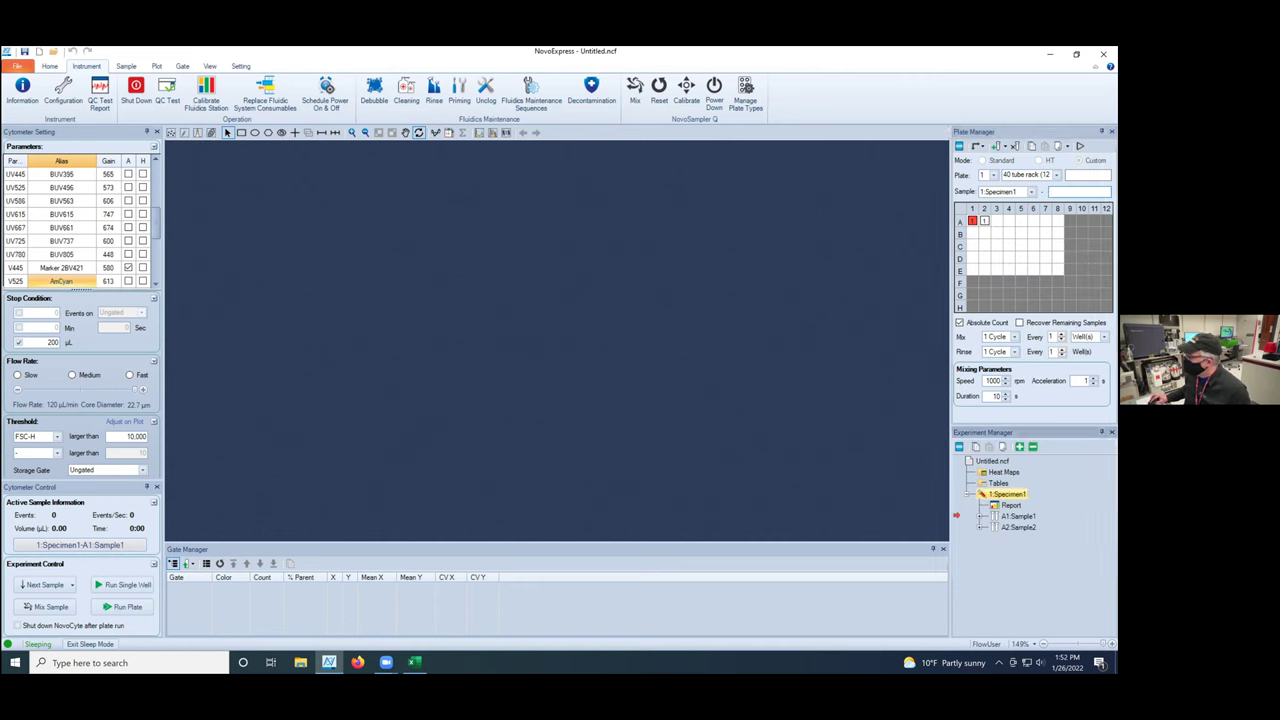
pyautogui.press('Down')
pyautogui.press('Down')
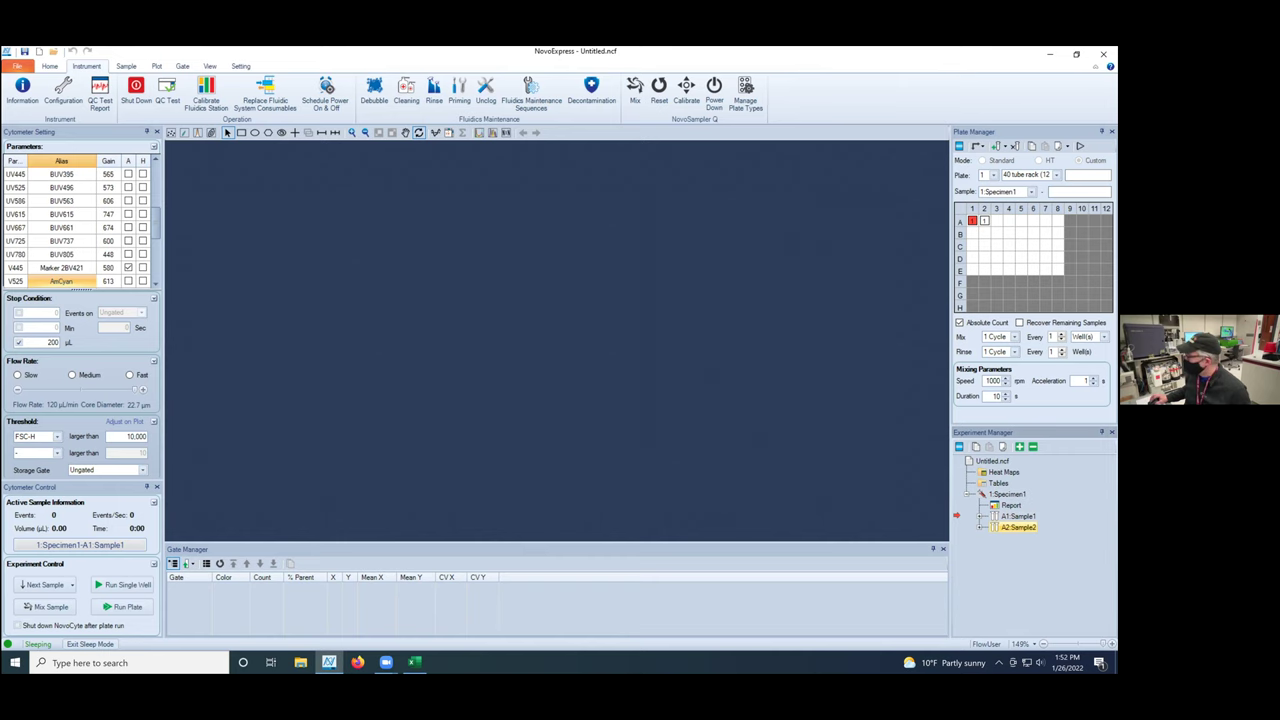
pyautogui.rightClick(988, 494)
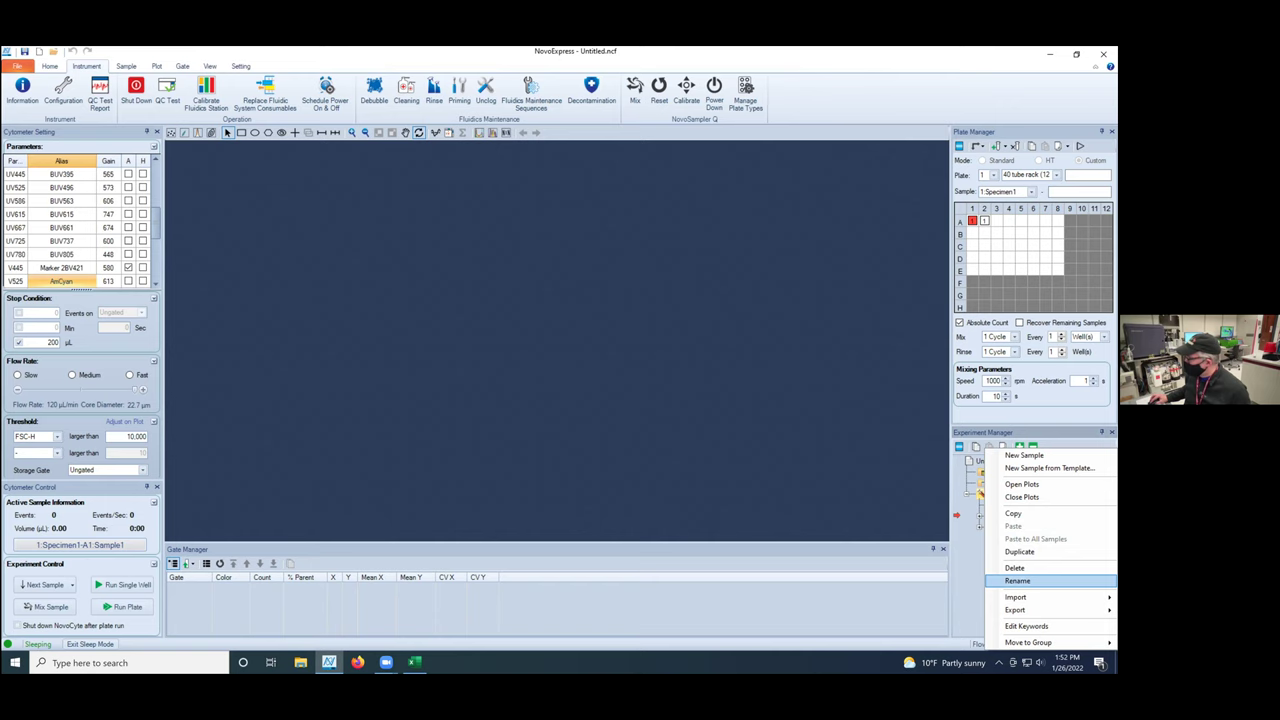
pyautogui.click(1012, 516)
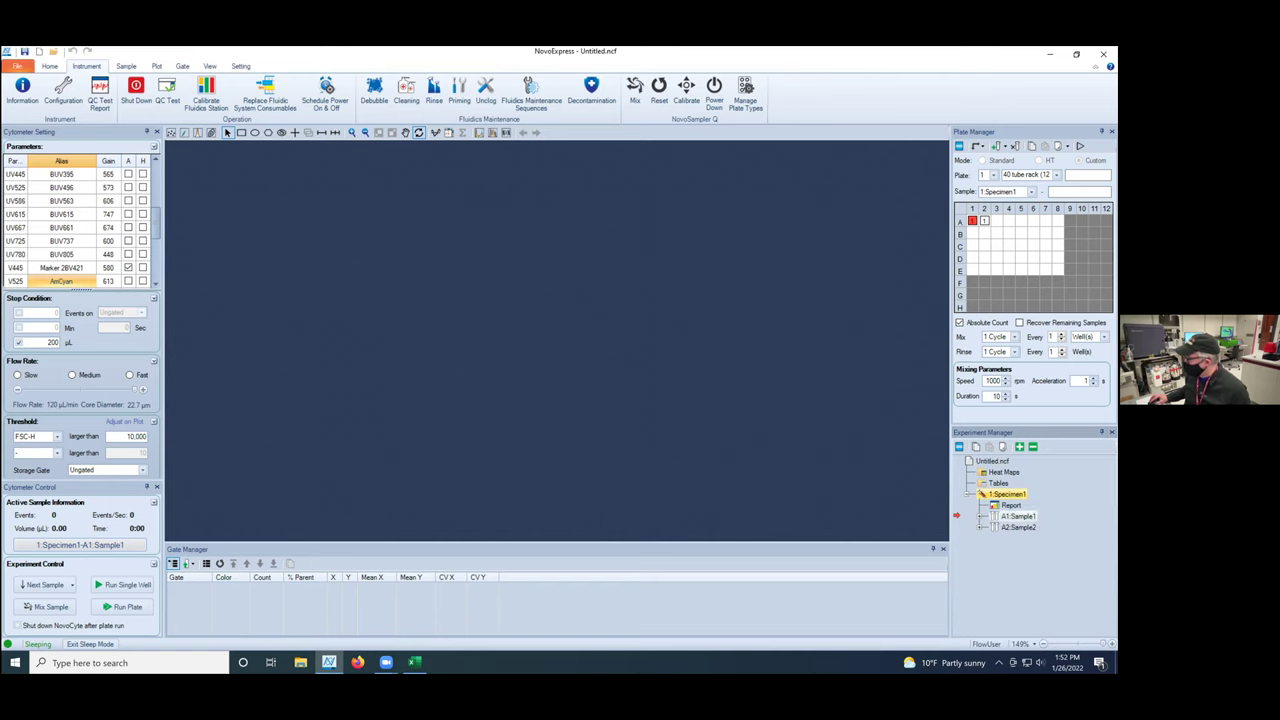
pyautogui.rightClick(1012, 516)
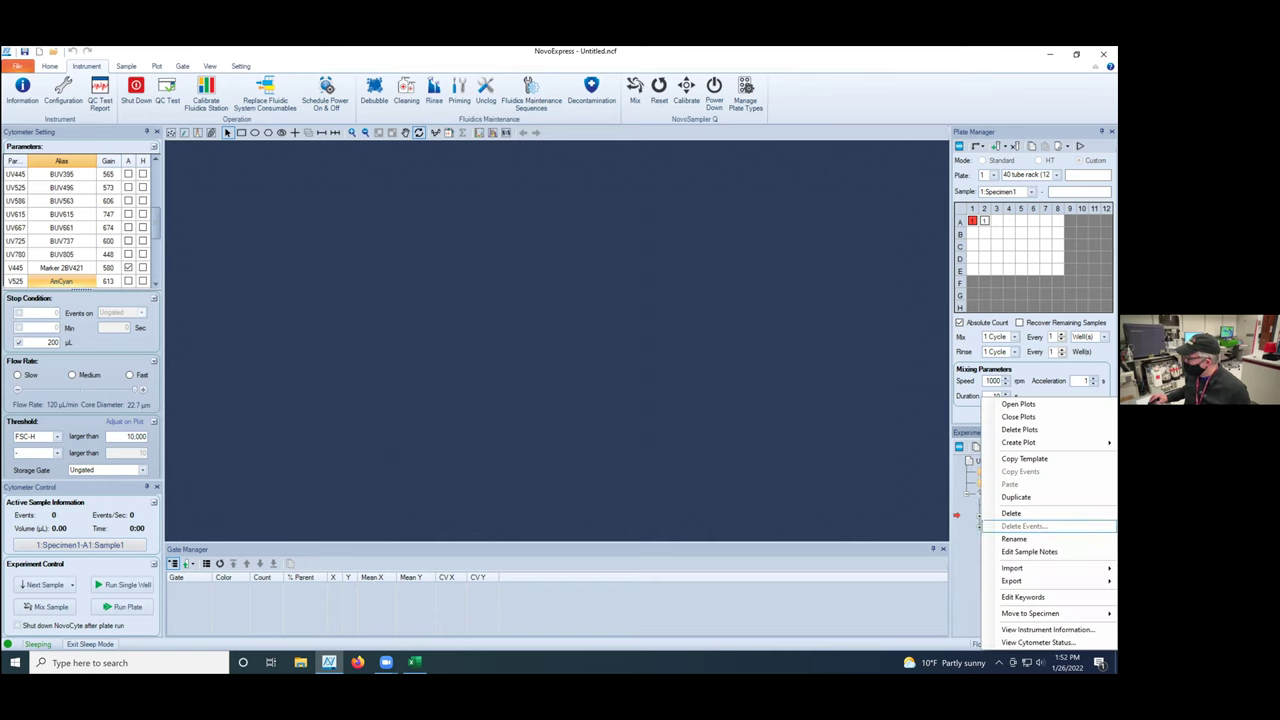
pyautogui.press('Escape')
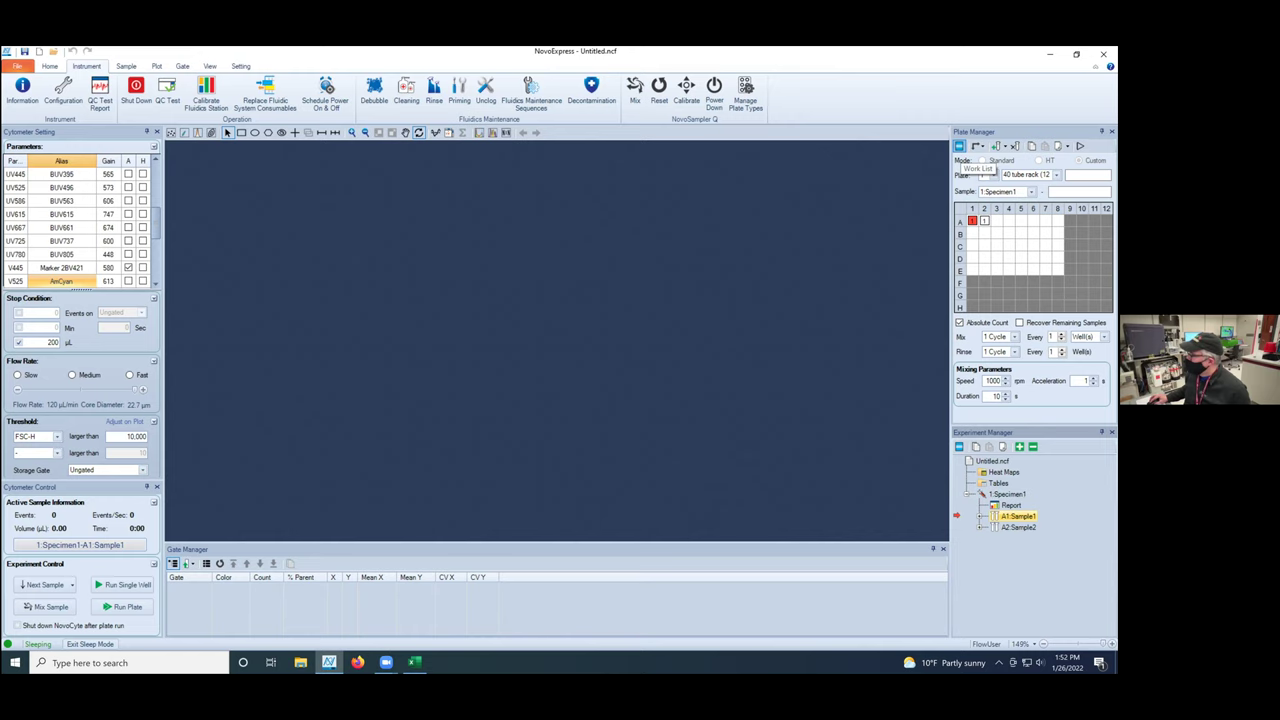
# Step: Open the Work List and rename Specimen1 to 'Sample'
pyautogui.click(960, 147)
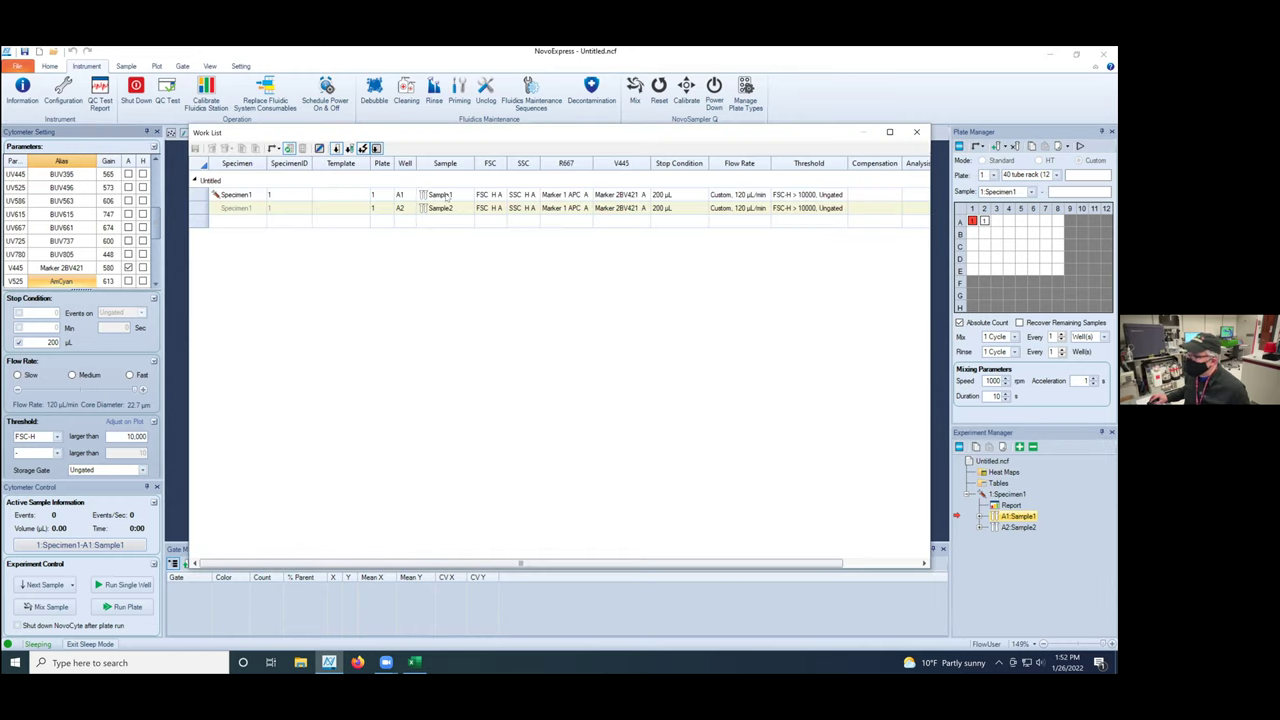
pyautogui.click(235, 197)
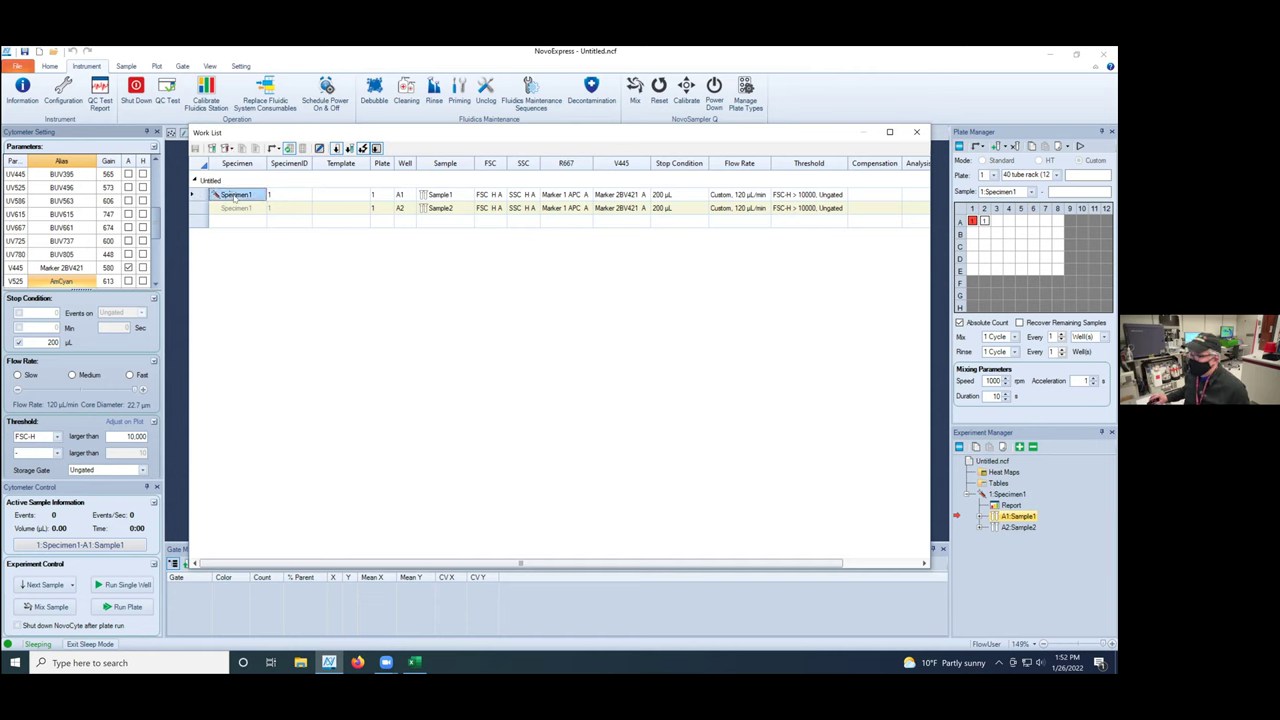
pyautogui.click(233, 196)
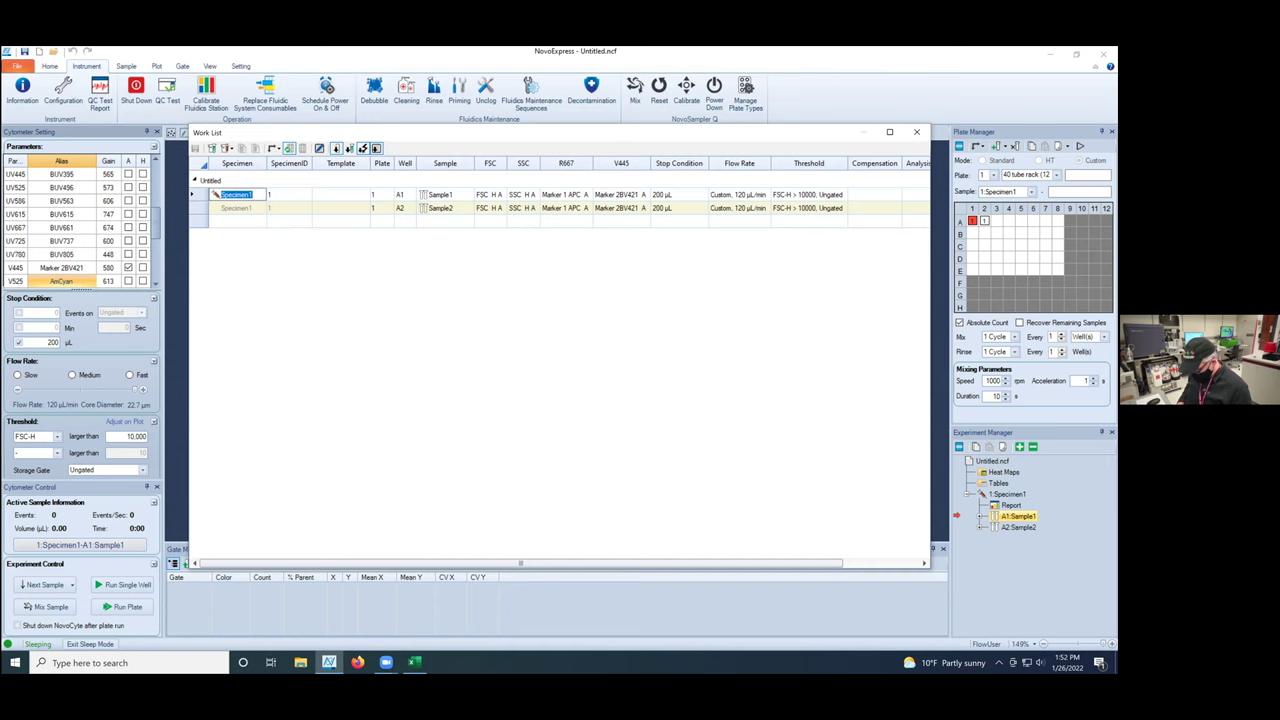
pyautogui.write('Sample')
pyautogui.press('Return')
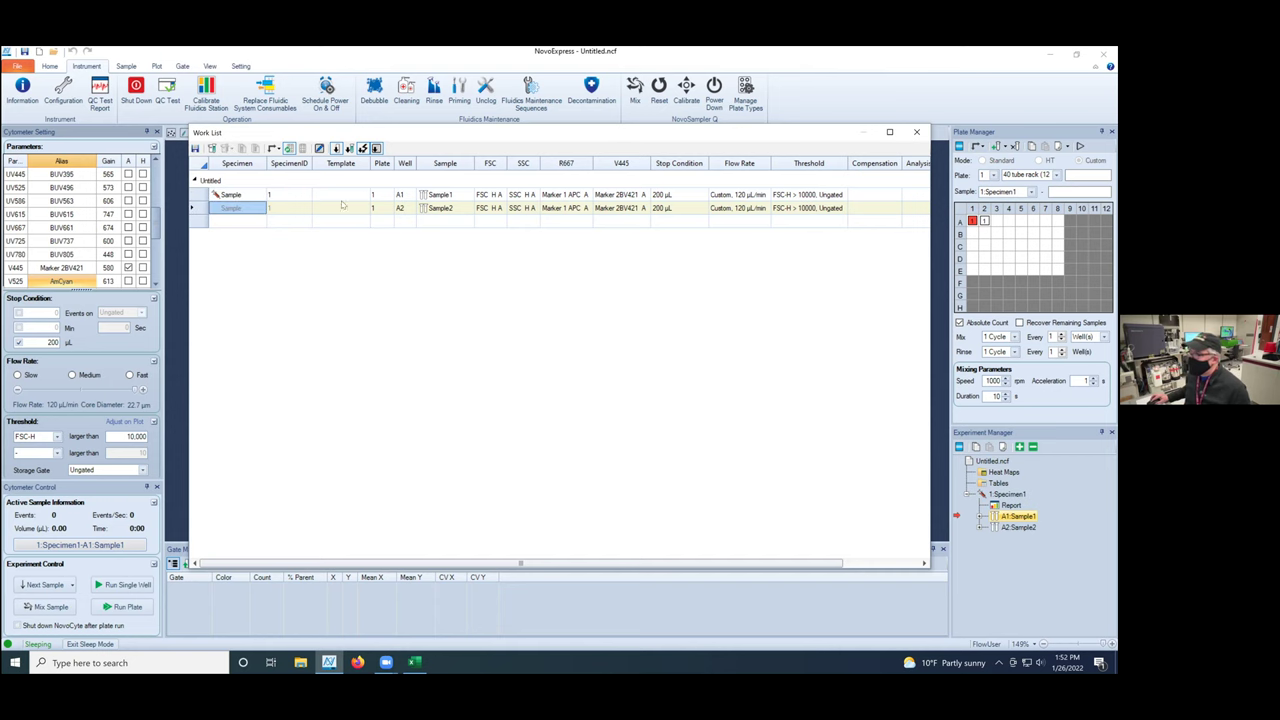
# Step: Rename the two samples in A1 and A2 to '1' and '2'
pyautogui.click(441, 196)
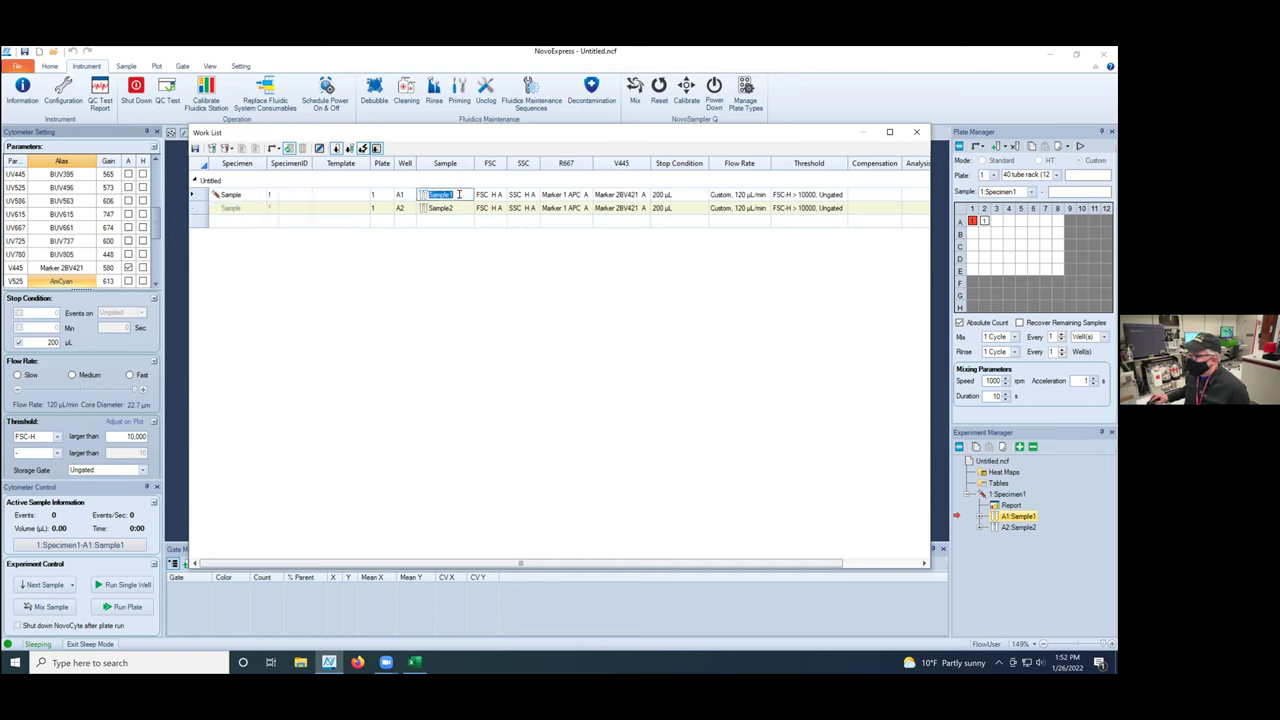
pyautogui.write('1')
pyautogui.click(443, 209)
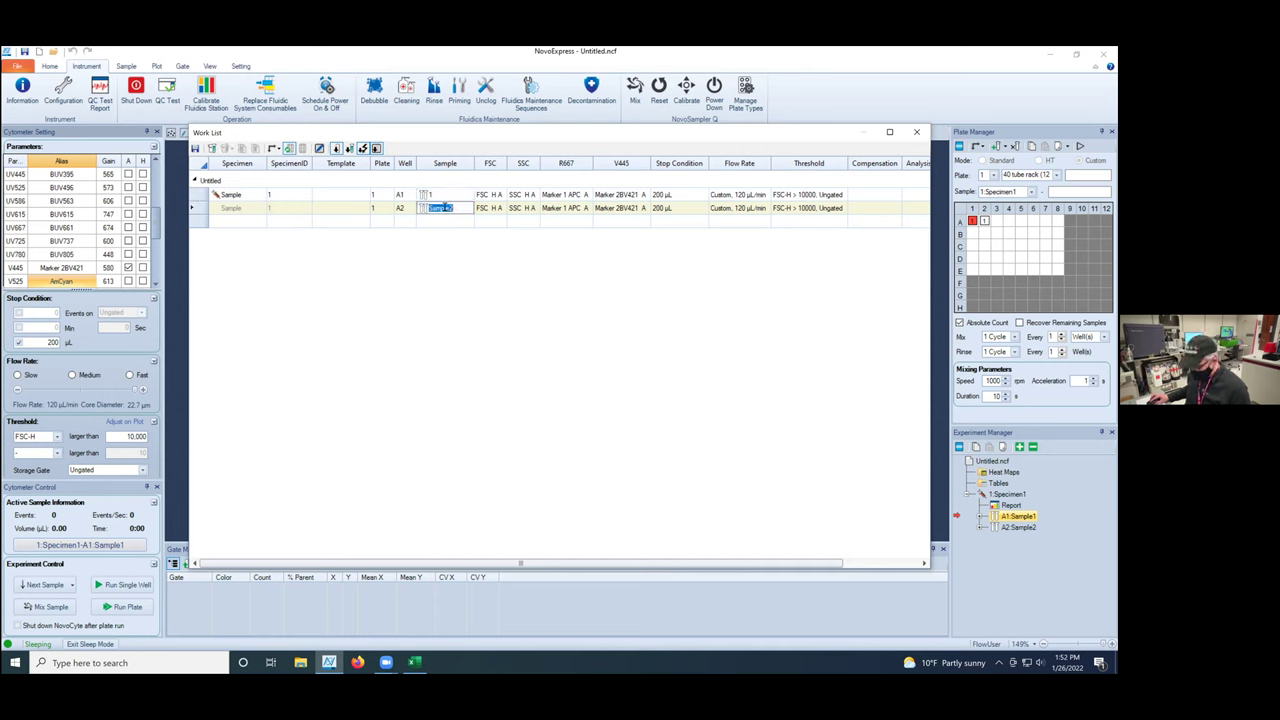
pyautogui.write('2')
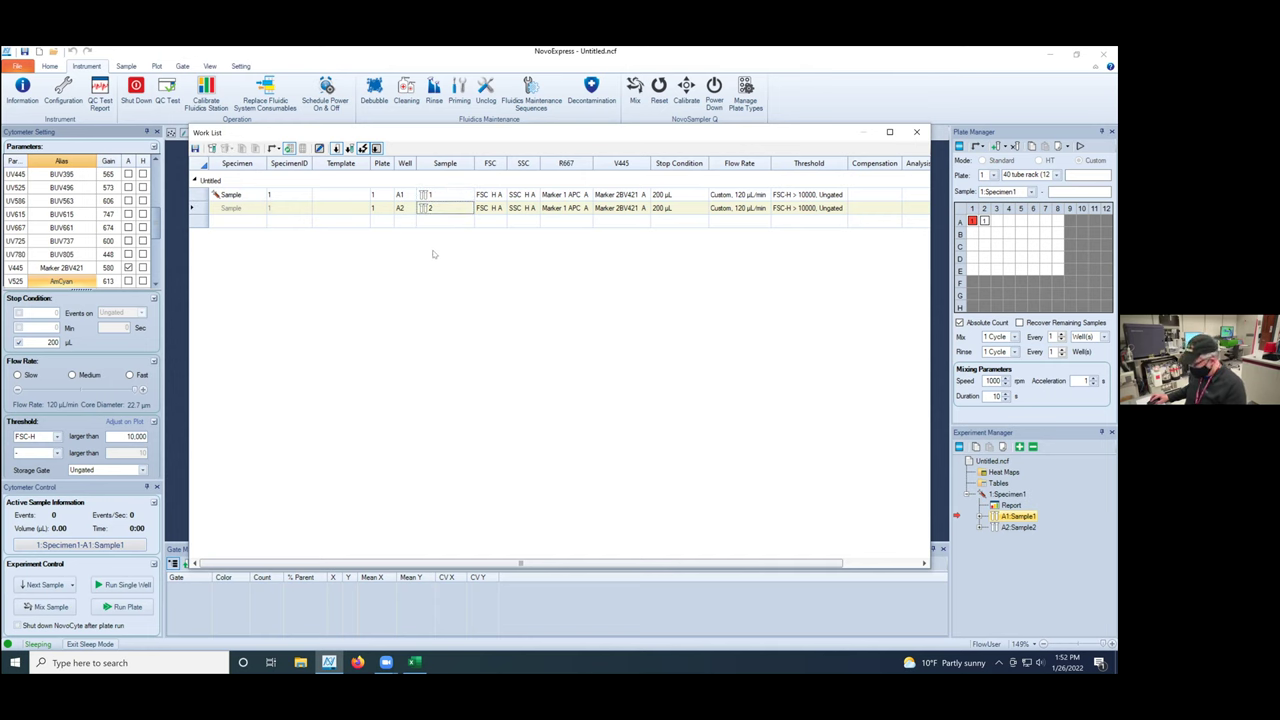
pyautogui.press('Return')
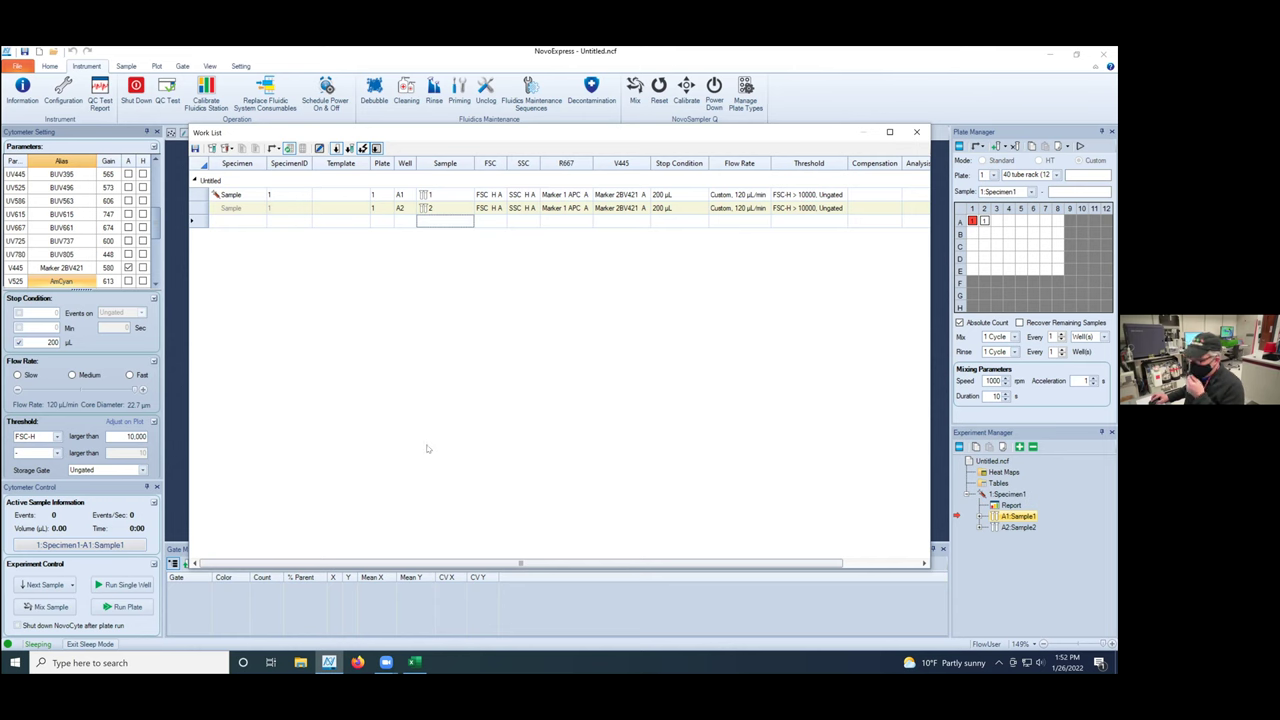
# Step: Copy Spleen1 and Spleen2 from Excel cells B6:B7, then select both work list sample cells
pyautogui.click(410, 663)
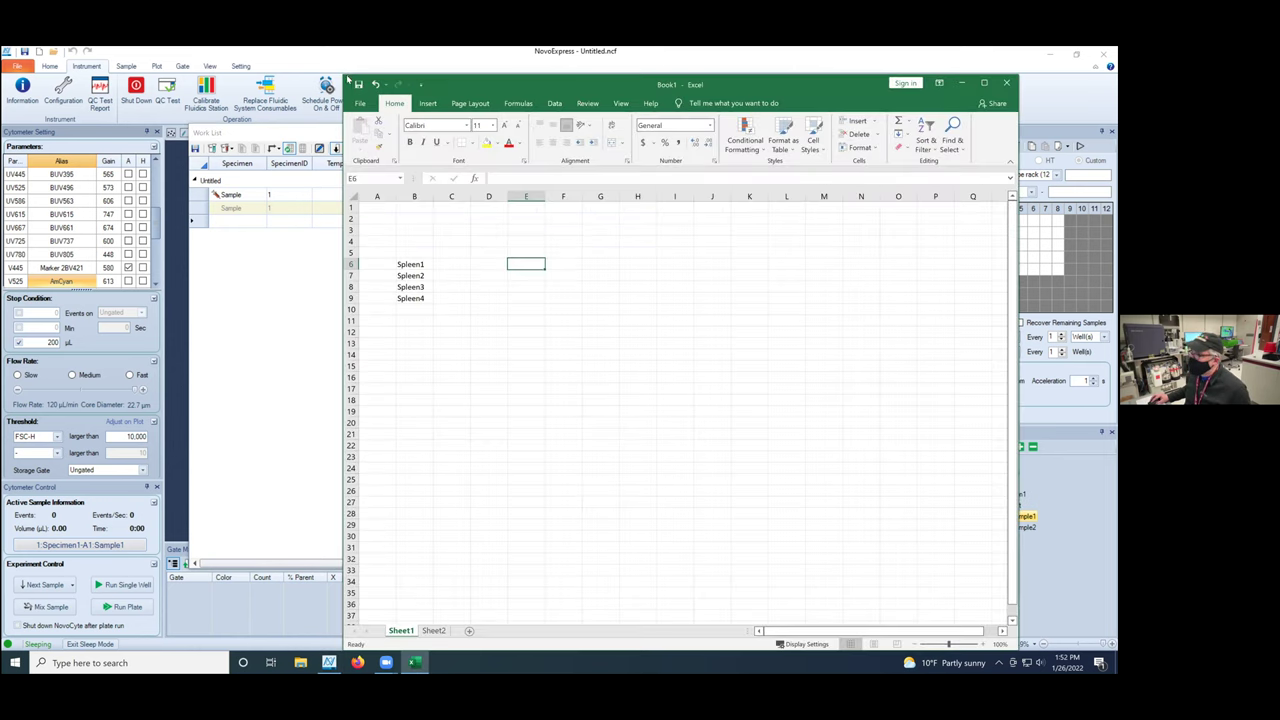
pyautogui.moveTo(342, 73); pyautogui.dragTo(604, 262)
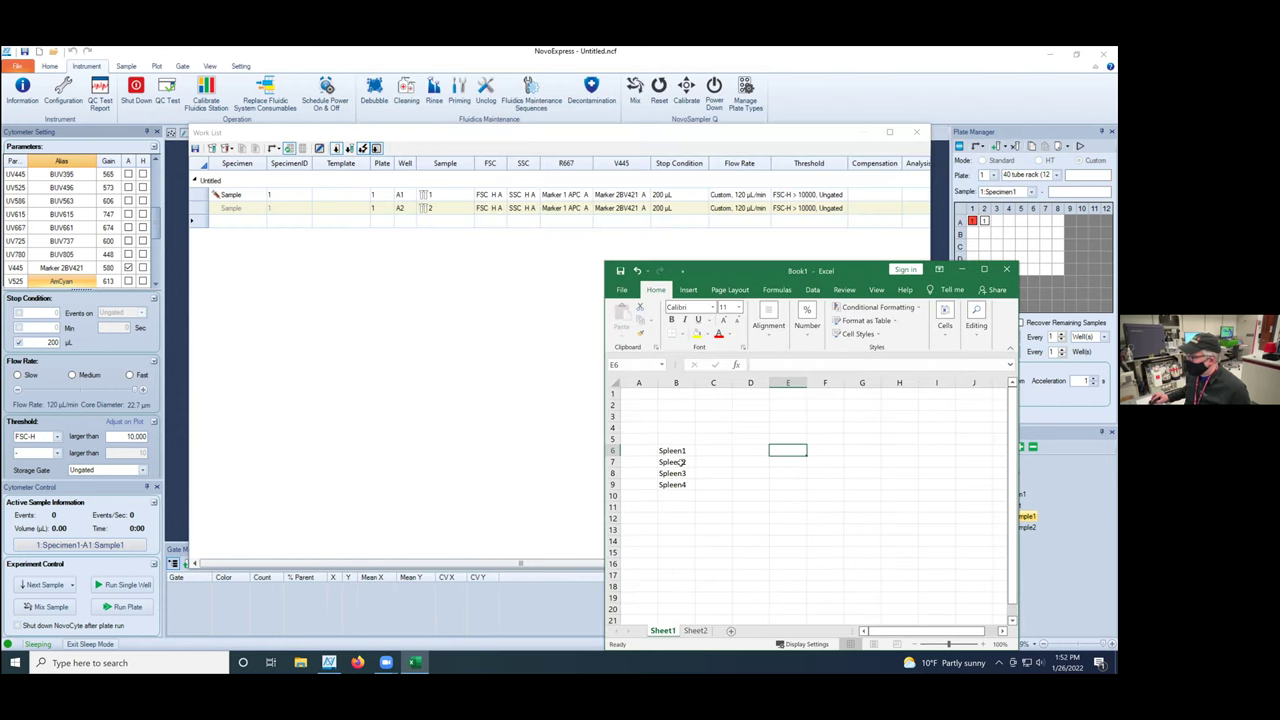
pyautogui.moveTo(680, 451); pyautogui.dragTo(680, 463)
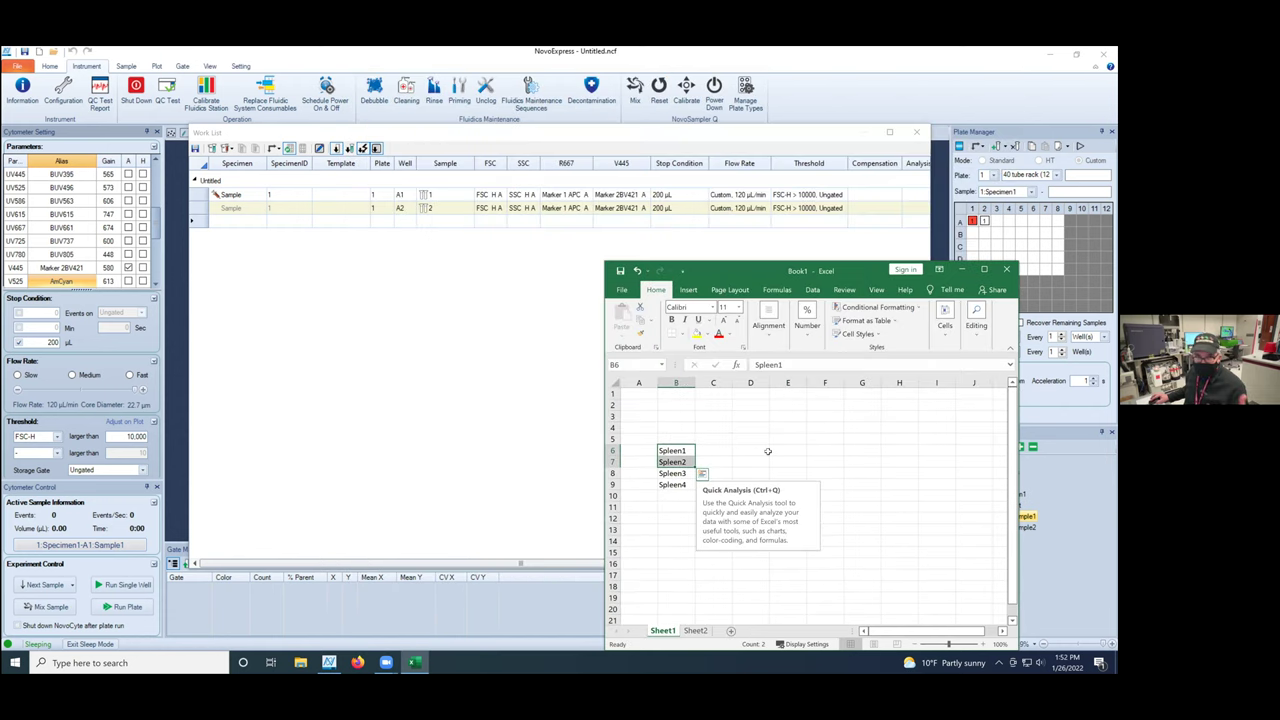
pyautogui.rightClick(670, 450)
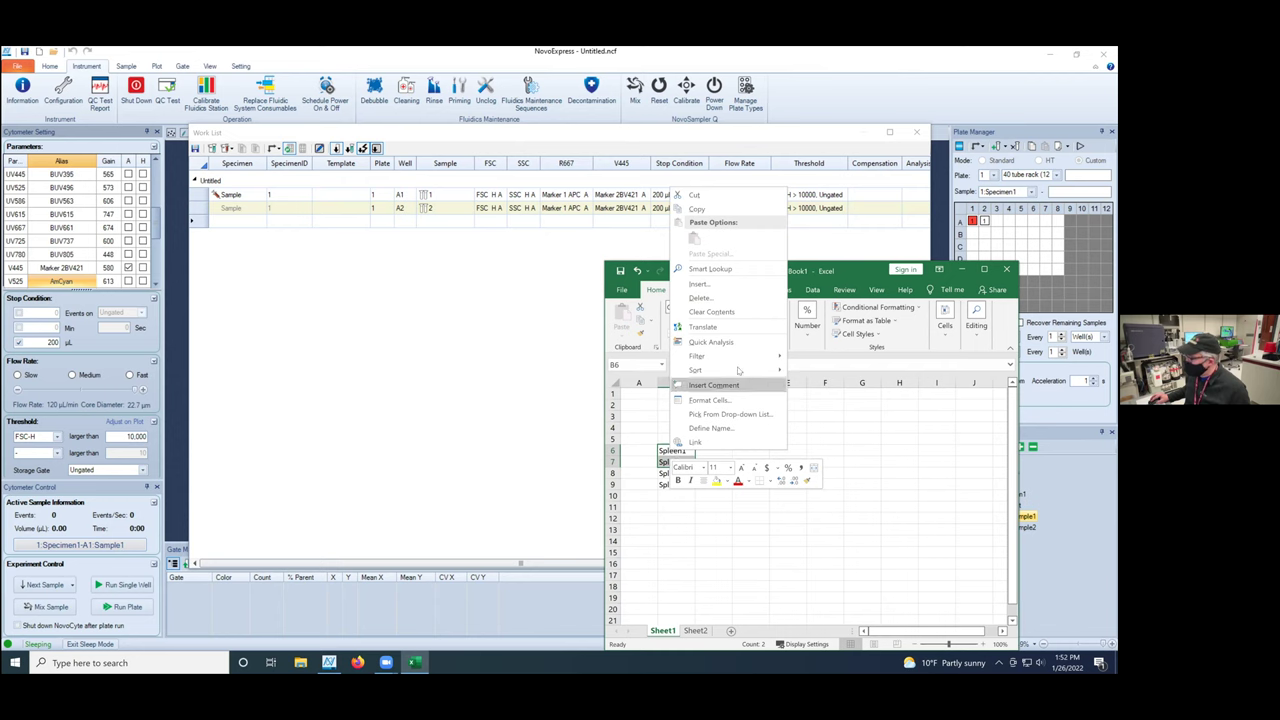
pyautogui.click(718, 211)
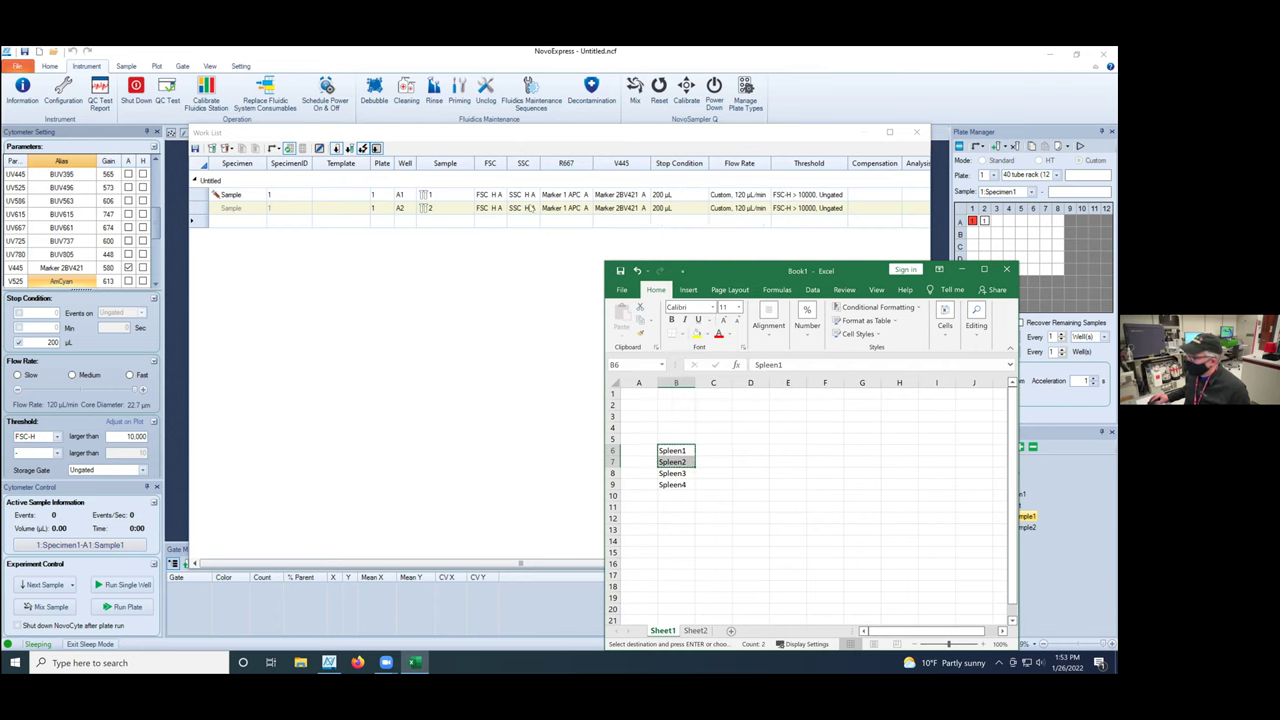
pyautogui.moveTo(452, 195); pyautogui.dragTo(453, 207)
pyautogui.rightClick(453, 207)
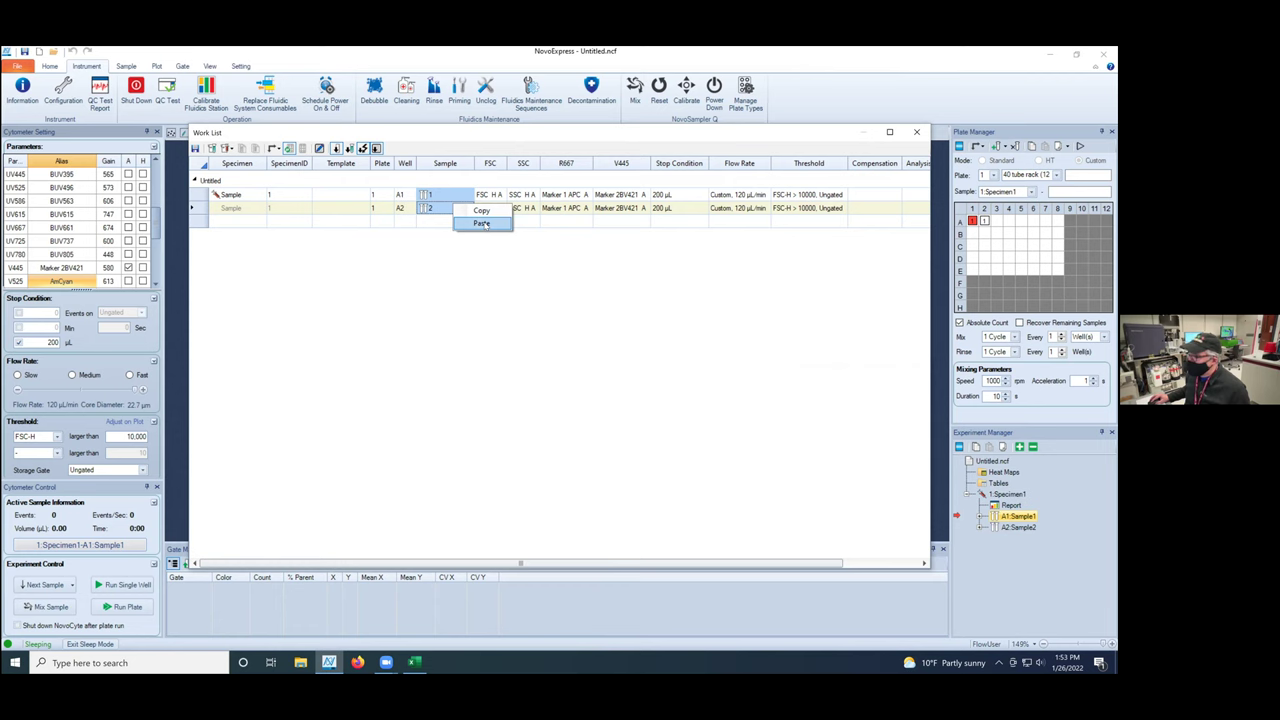
# Step: Paste Spleen1 and Spleen2 as the sample names, then close and apply the work list
pyautogui.click(481, 223)
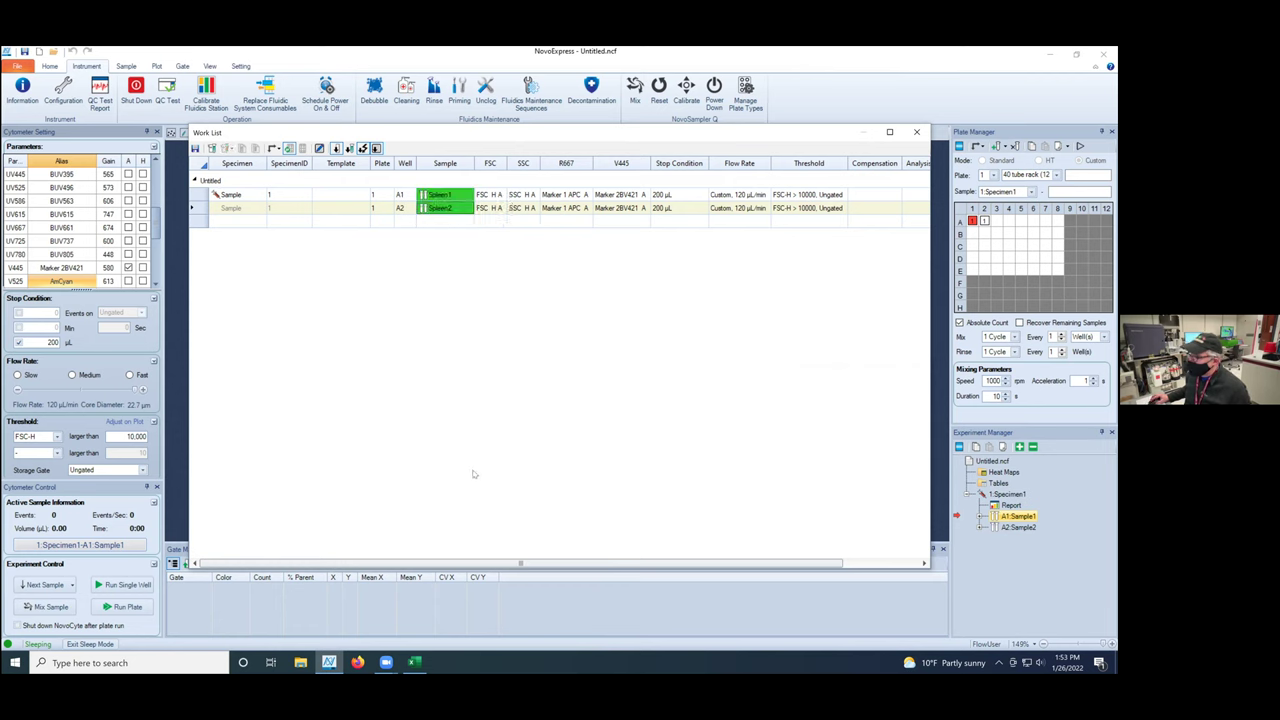
pyautogui.click(916, 132)
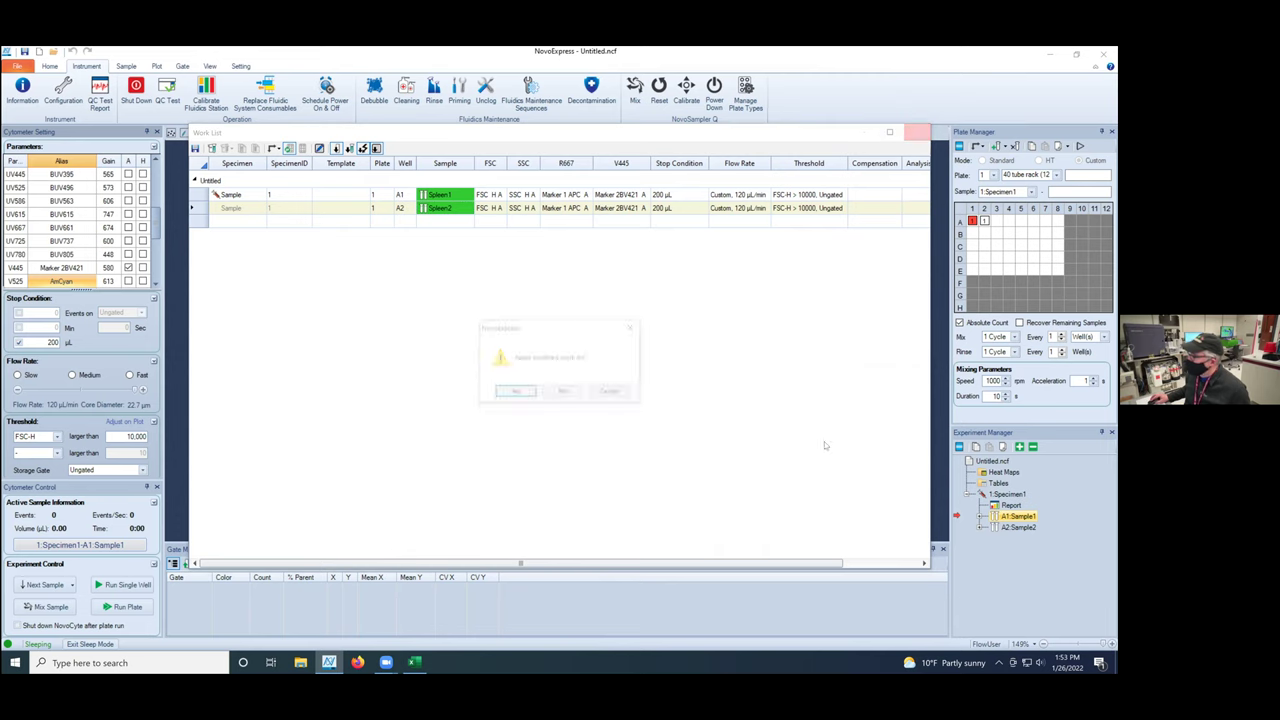
pyautogui.click(534, 393)
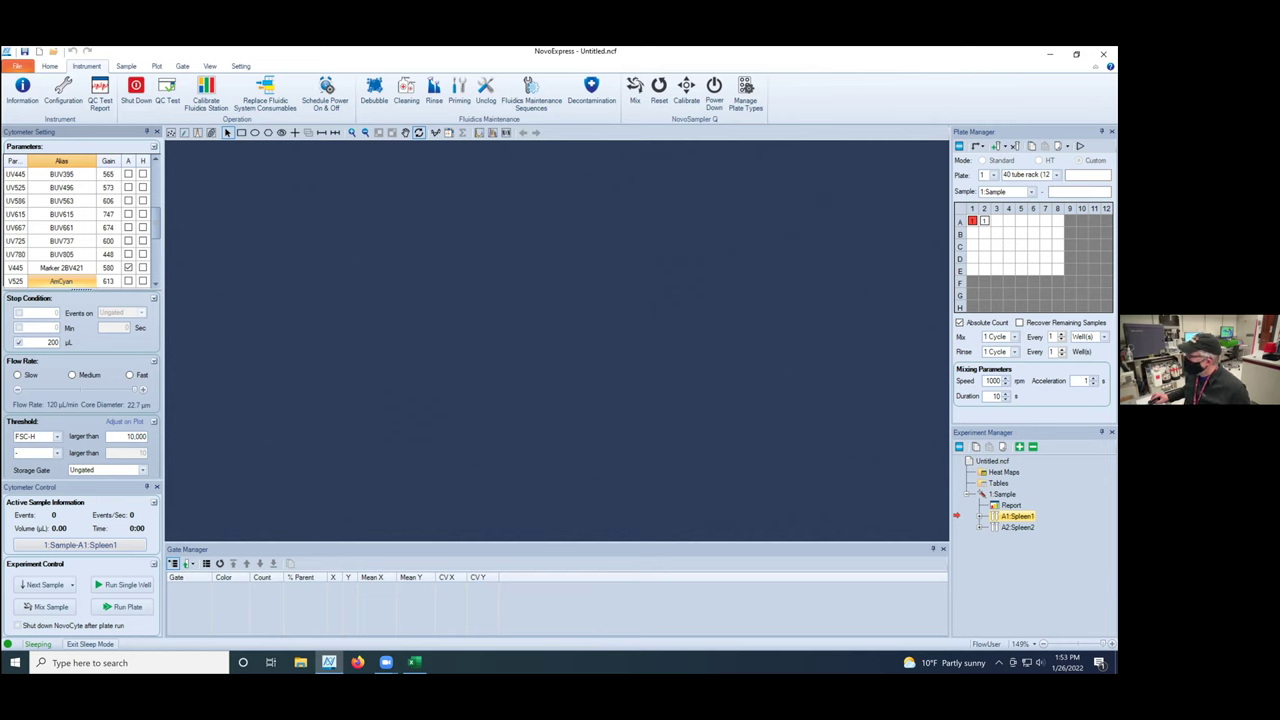
# Step: Select well C1, then copy BM1–BM4 from cells B4:E4 on Excel's Sheet2
pyautogui.click(972, 245)
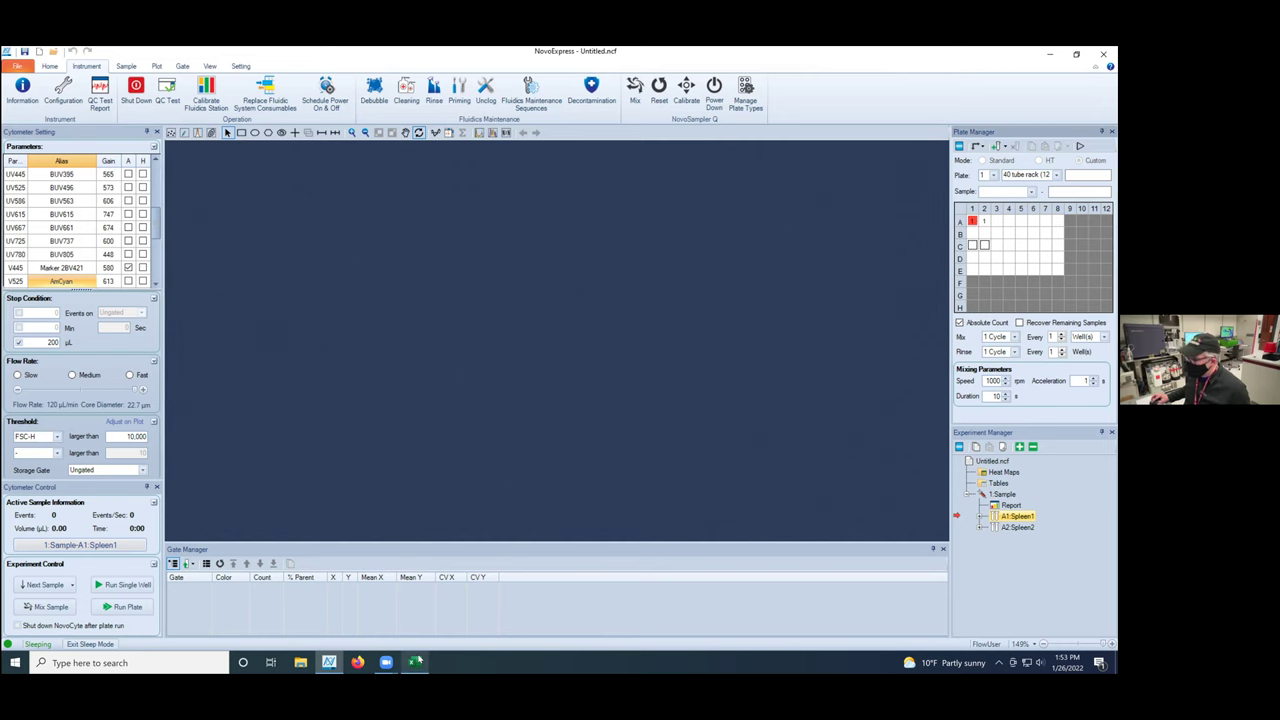
pyautogui.click(414, 662)
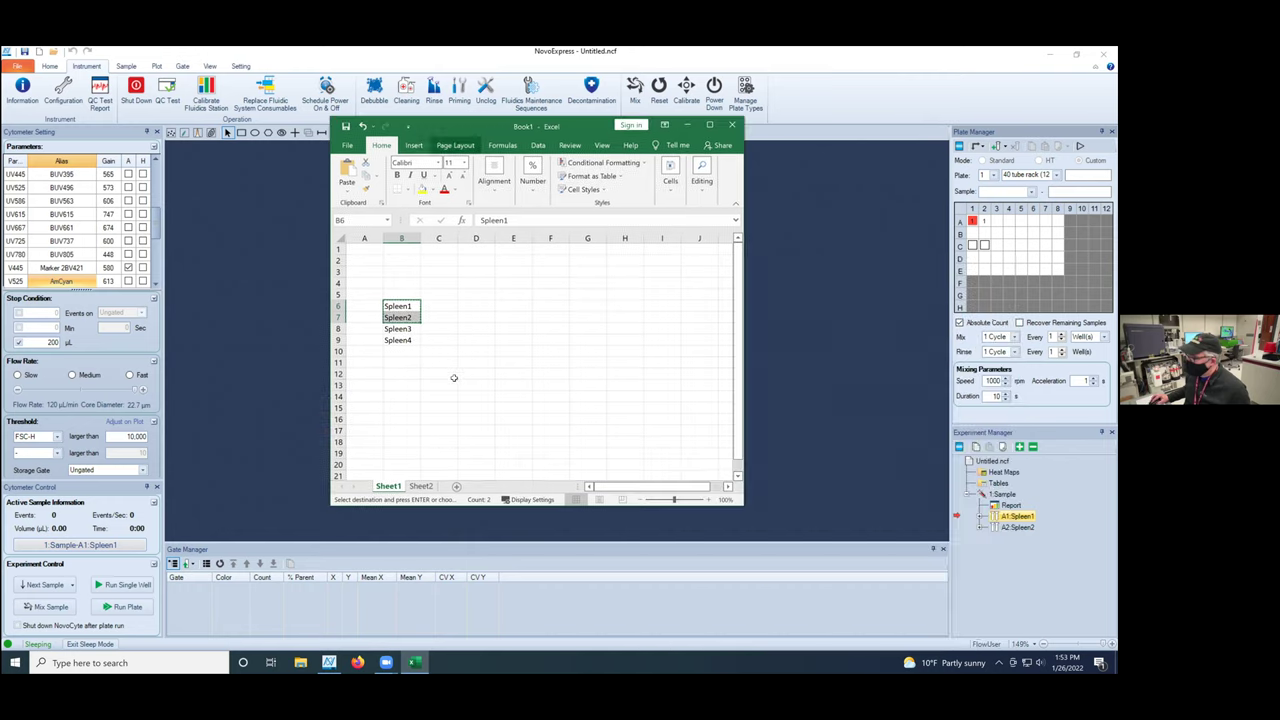
pyautogui.moveTo(712, 272); pyautogui.dragTo(437, 128)
pyautogui.click(420, 486)
pyautogui.moveTo(393, 283); pyautogui.dragTo(500, 283)
pyautogui.rightClick(503, 282)
pyautogui.click(410, 318)
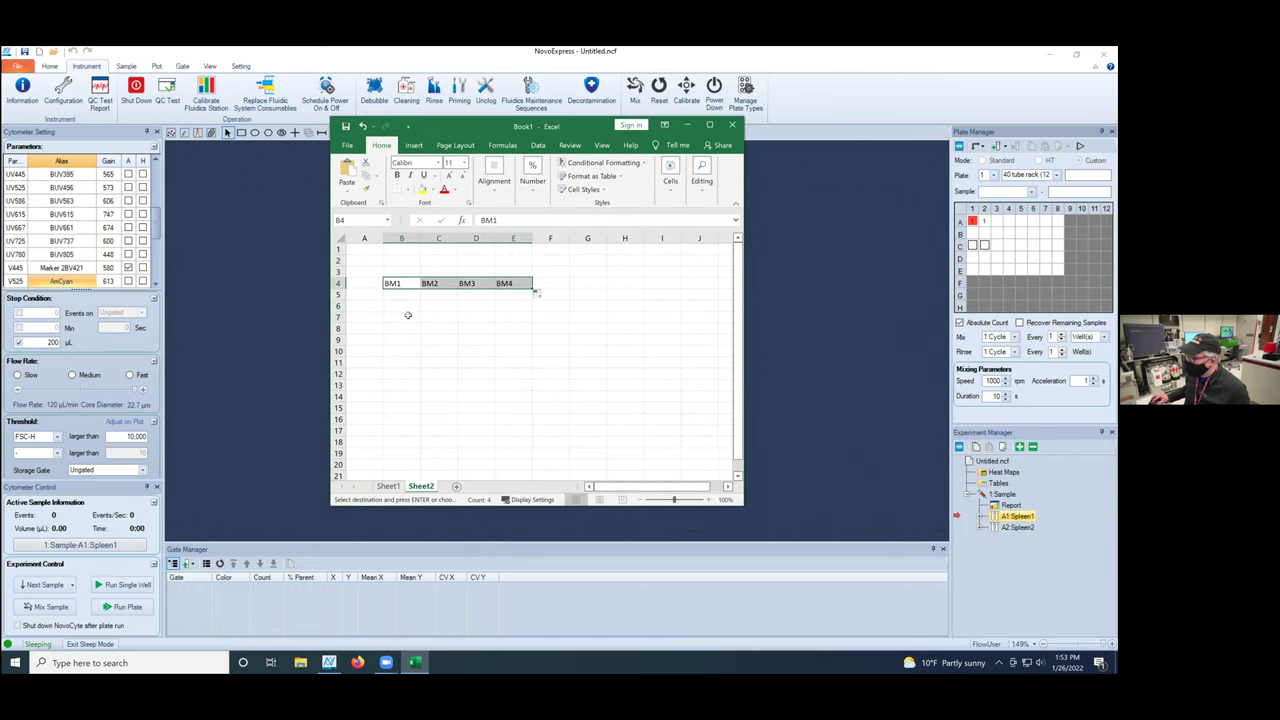
pyautogui.hotkey('alt', 'Tab')
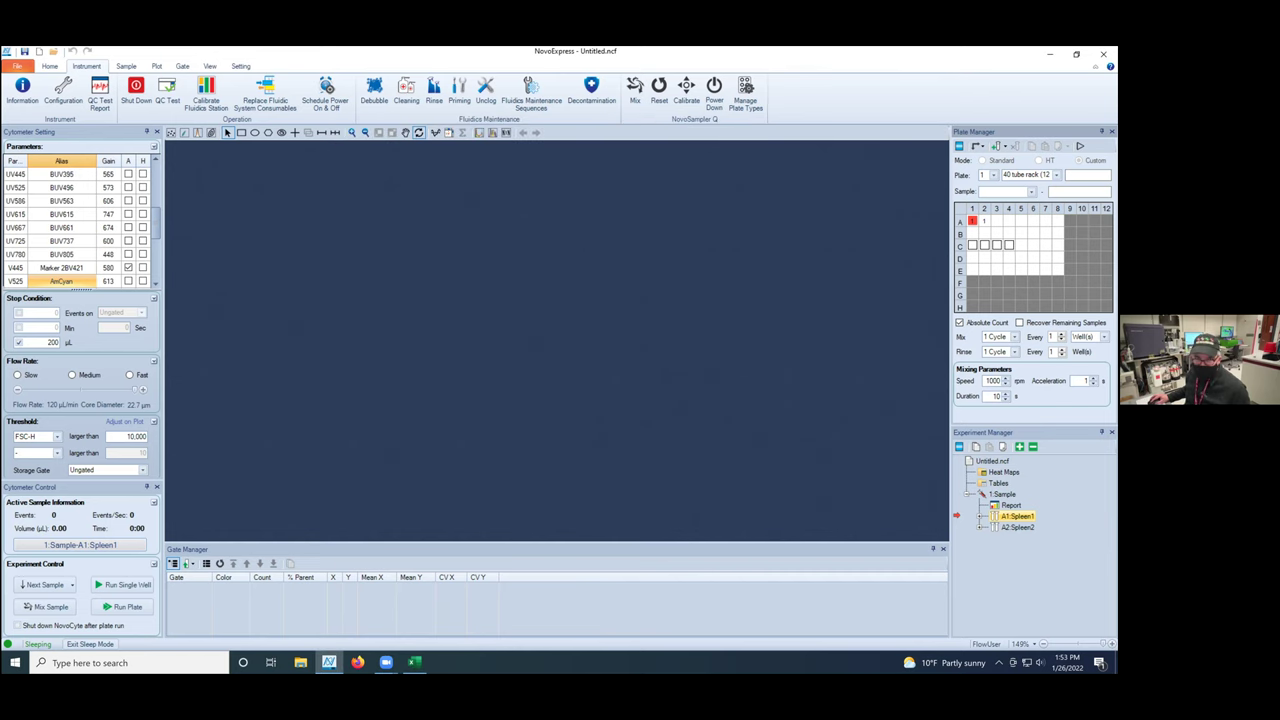
pyautogui.click(410, 663)
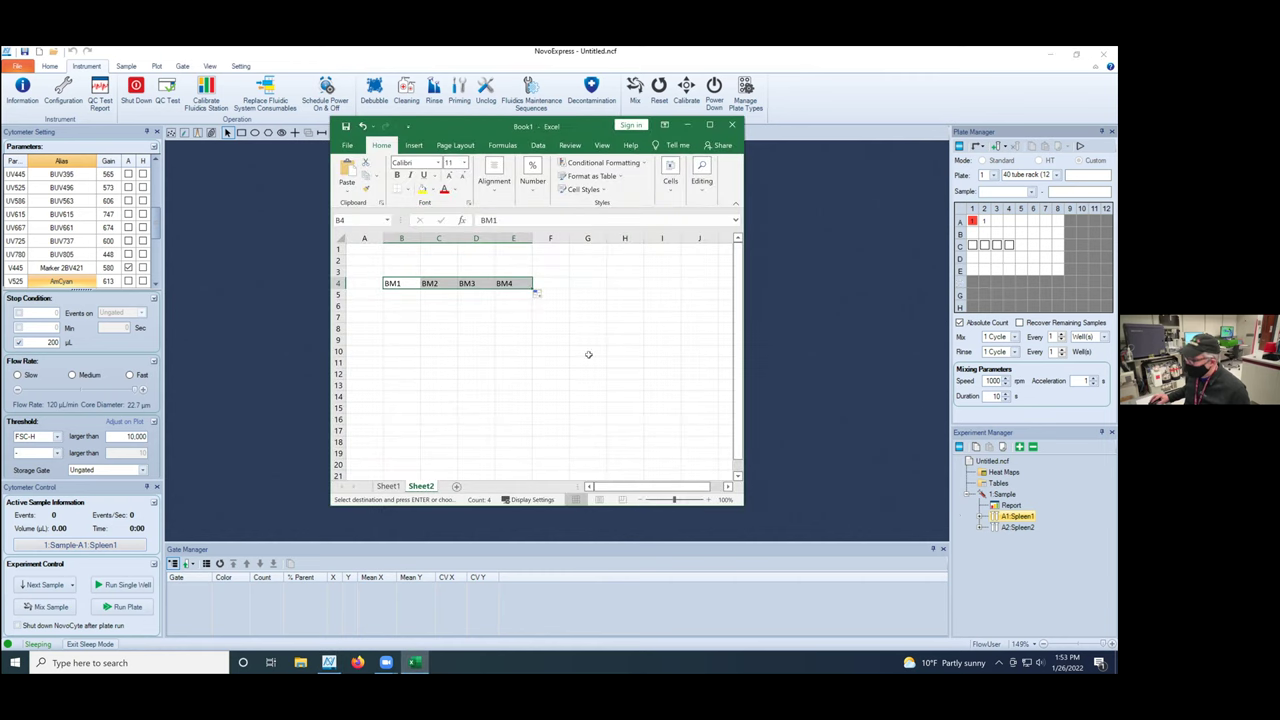
pyautogui.rightClick(503, 284)
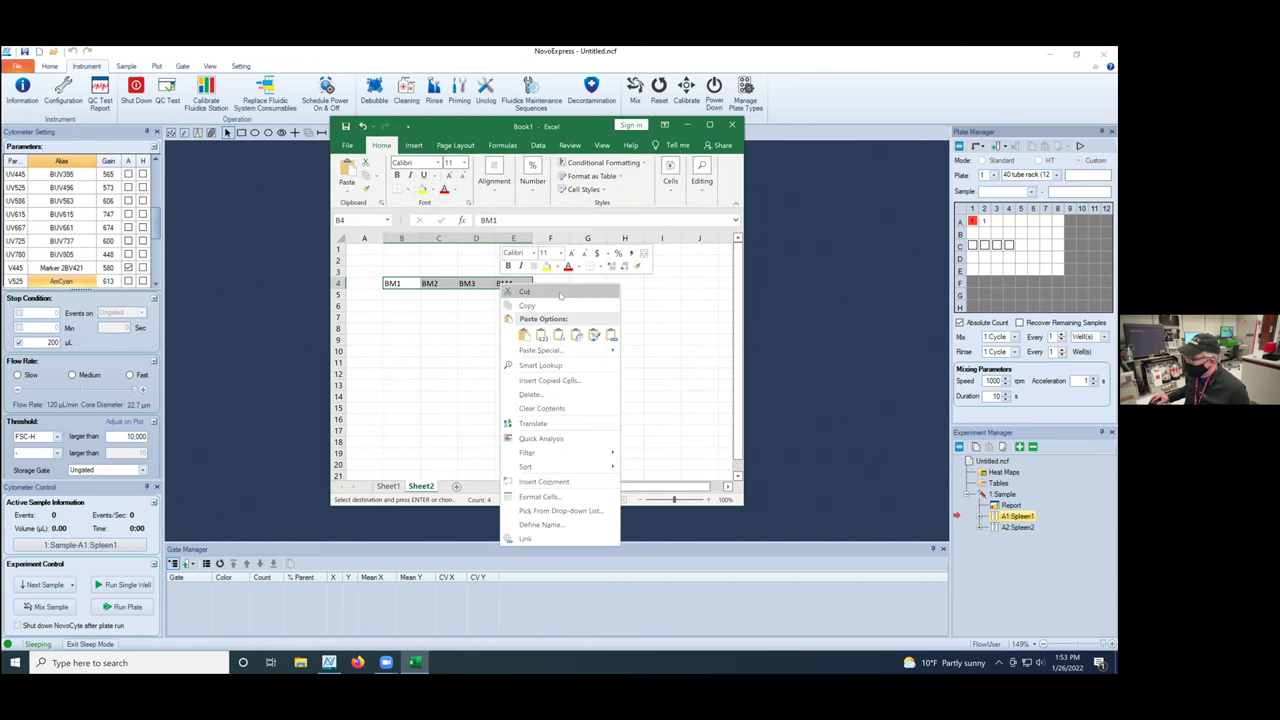
pyautogui.click(560, 305)
# Step: Paste the sample names BM1, BM2, BM3 and BM4 into wells C1–C4
pyautogui.click(414, 662)
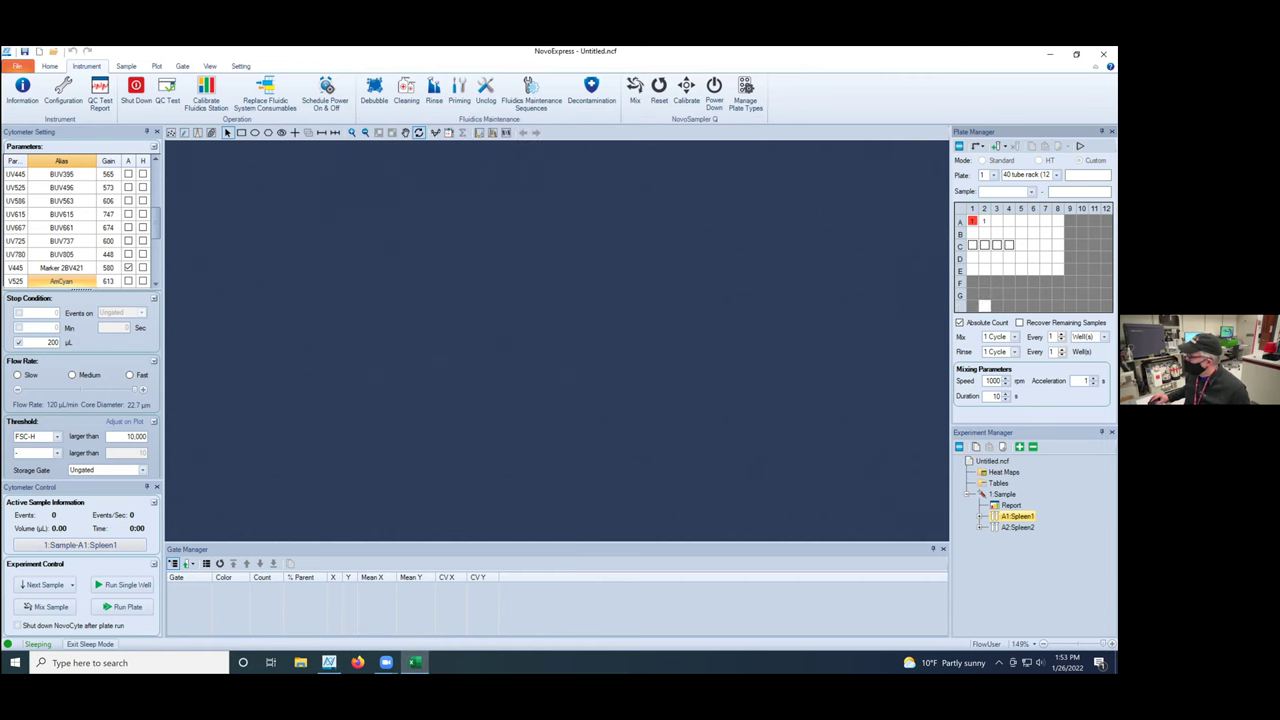
pyautogui.rightClick(996, 246)
pyautogui.click(972, 244)
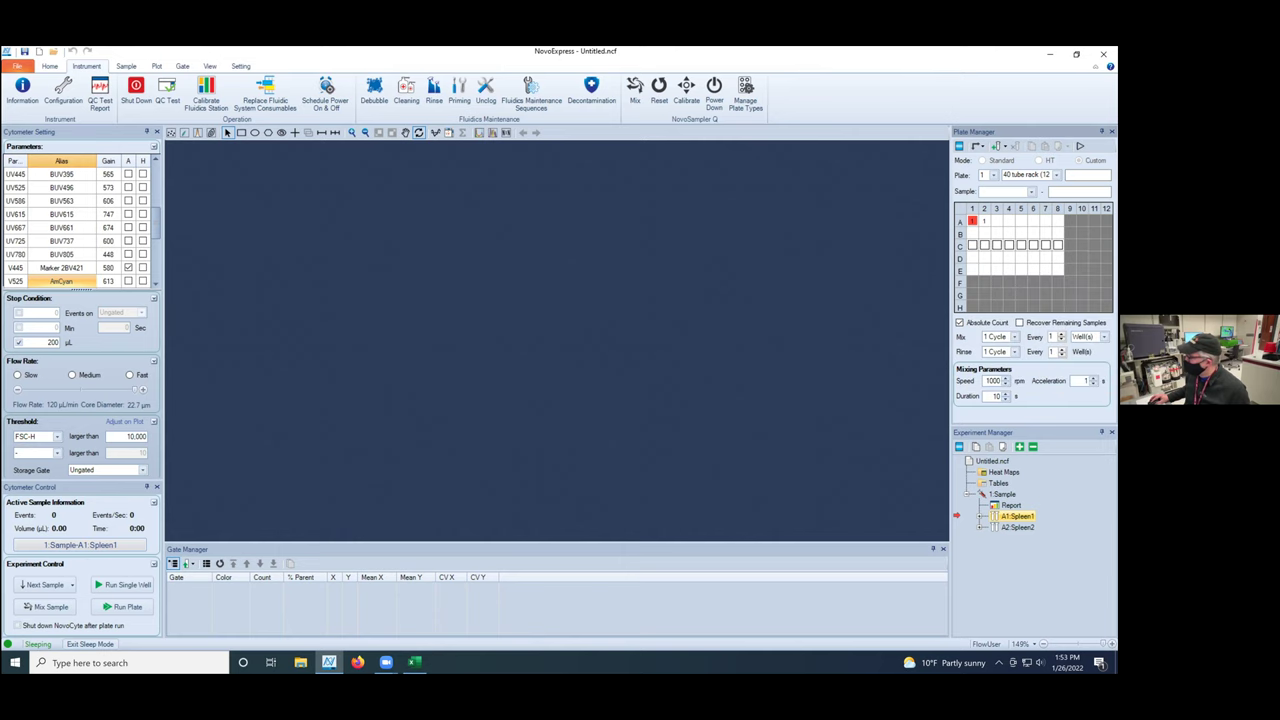
pyautogui.moveTo(972, 244); pyautogui.dragTo(996, 244)
pyautogui.rightClick(970, 244)
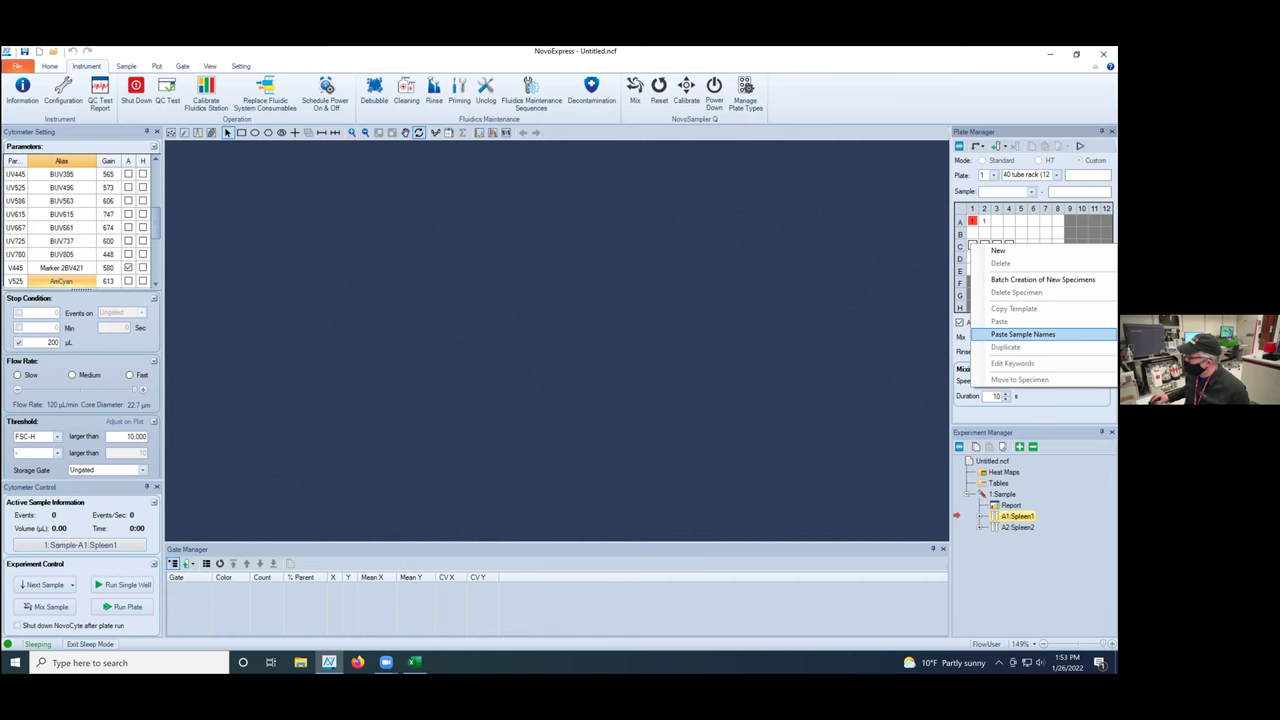
pyautogui.click(1022, 334)
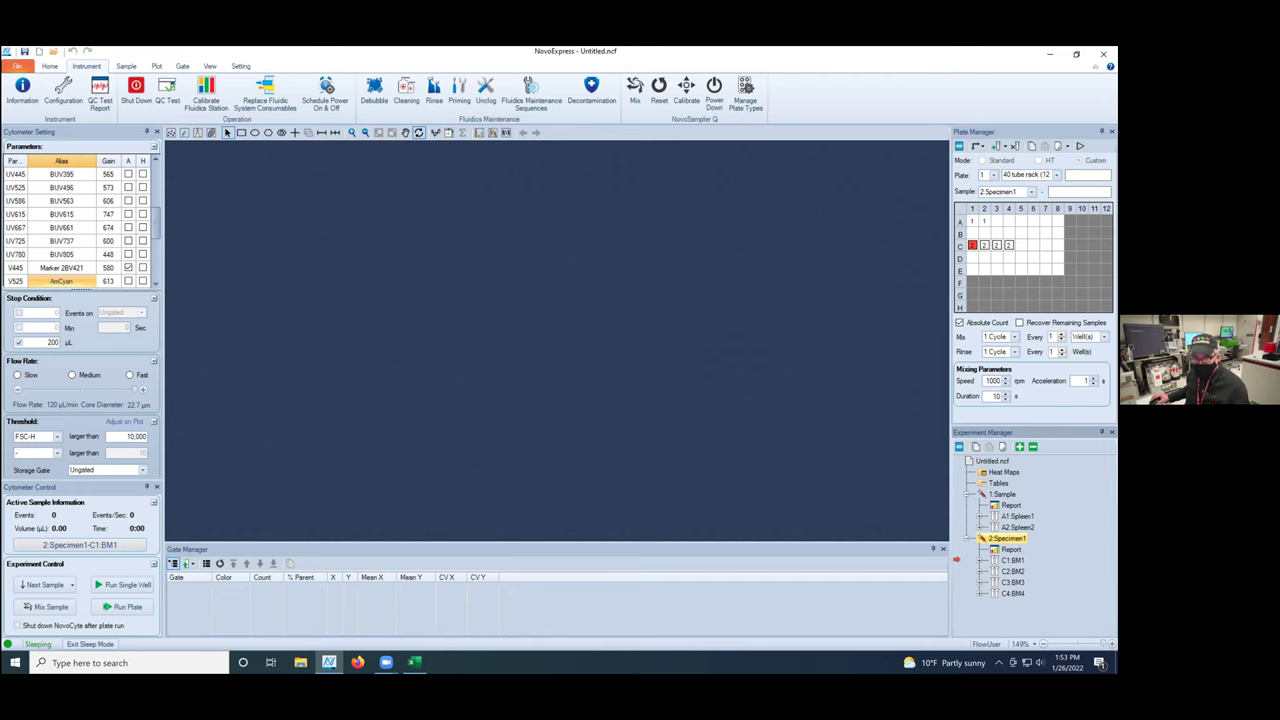
# Step: Delete the 2:Specimen1 specimen holding BM1–BM4 from Experiment Manager
pyautogui.rightClick(983, 538)
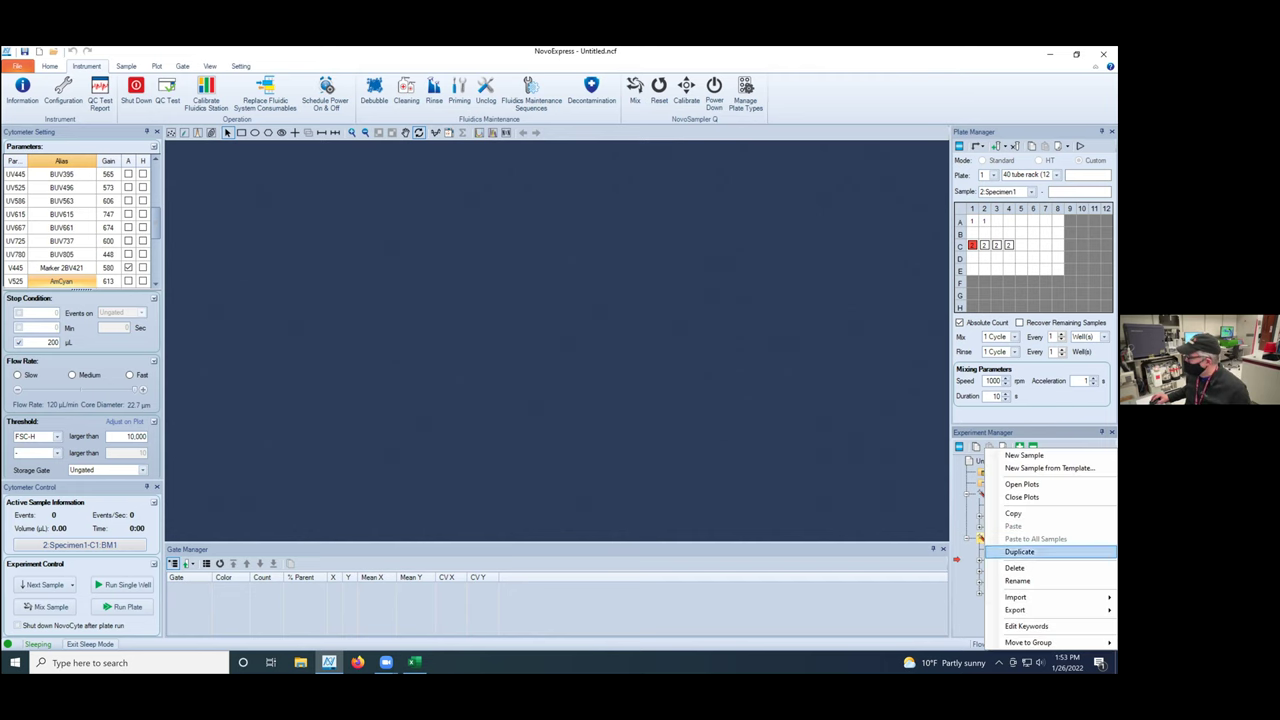
pyautogui.click(1014, 567)
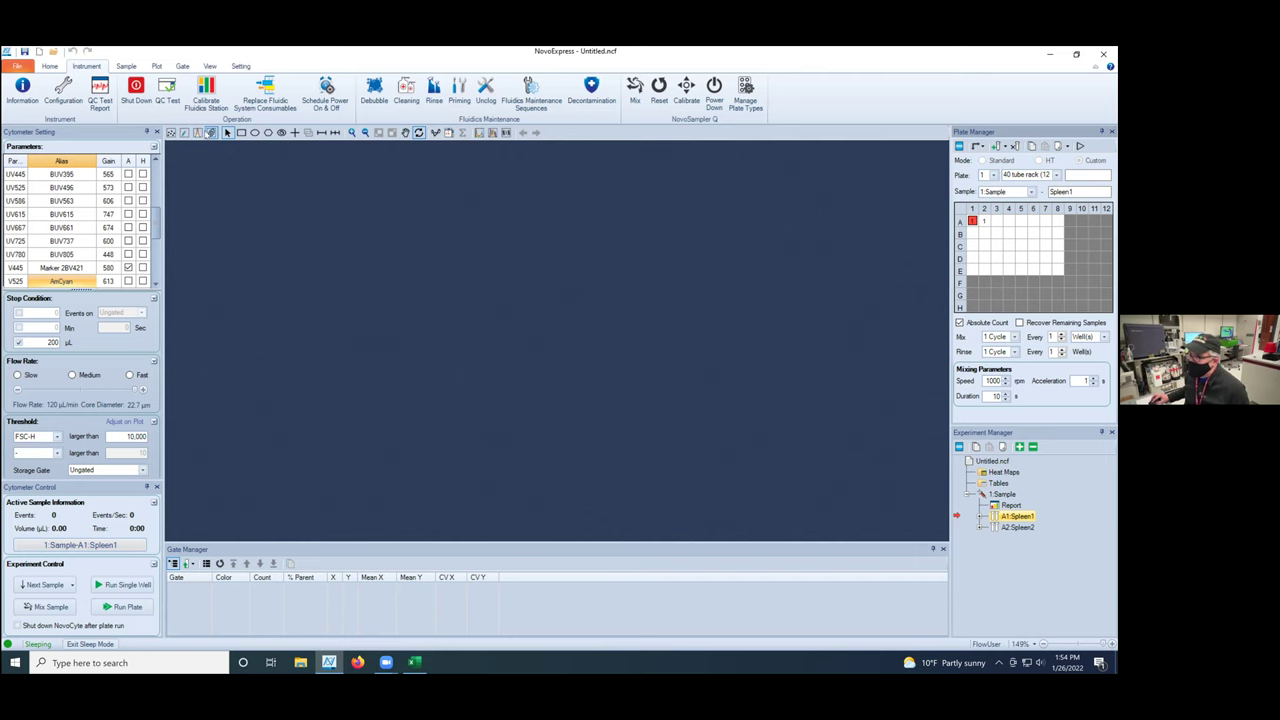
# Step: Create Plot1 for Spleen1 showing SSC-A against FSC-A
pyautogui.click(172, 133)
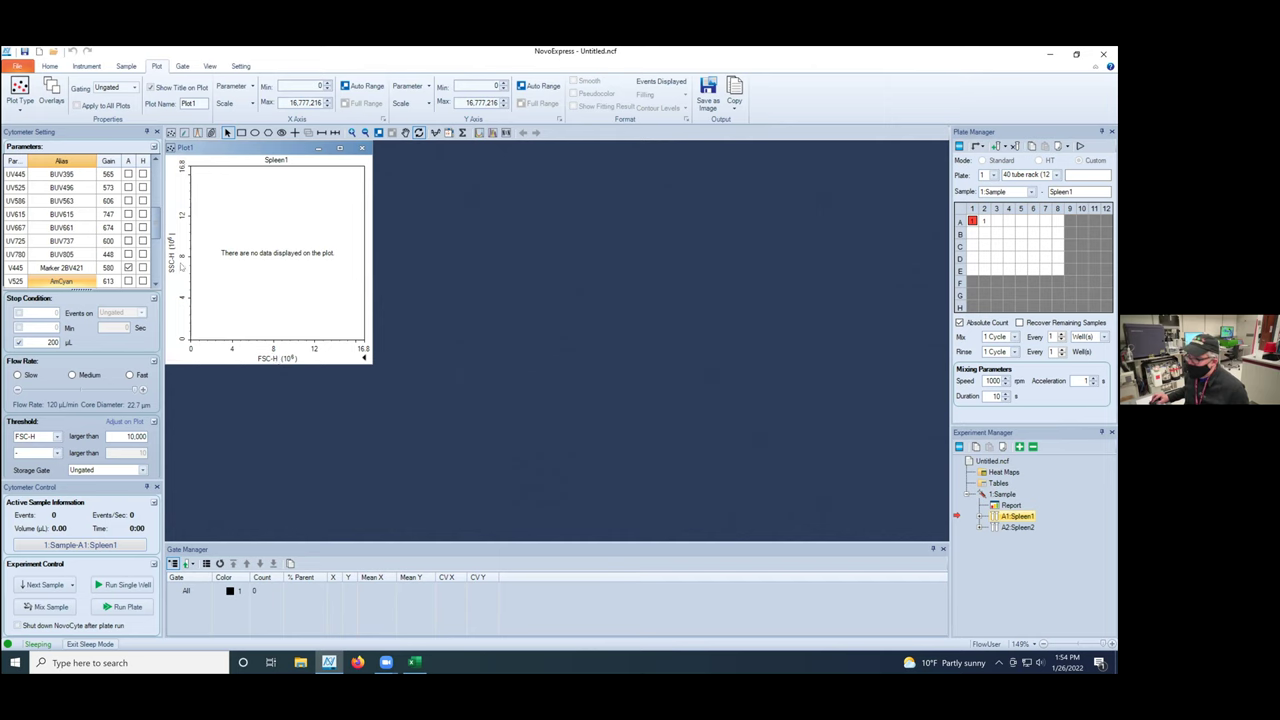
pyautogui.click(268, 362)
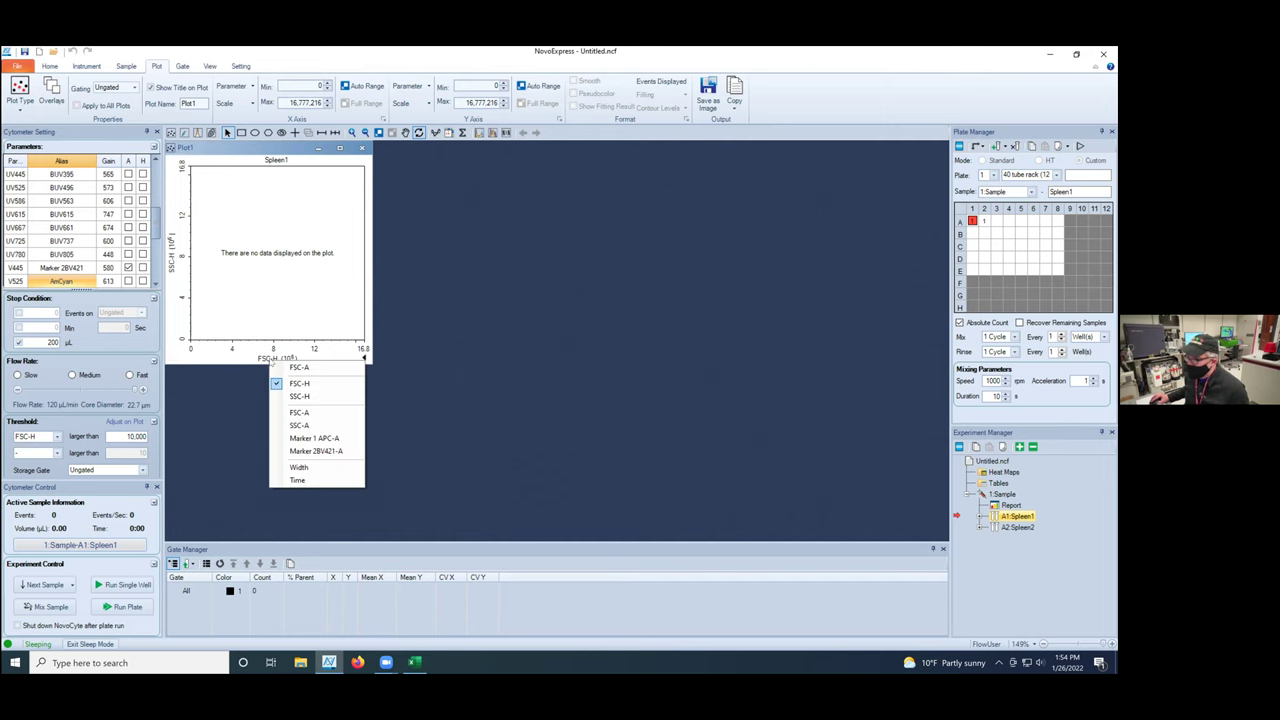
pyautogui.click(296, 367)
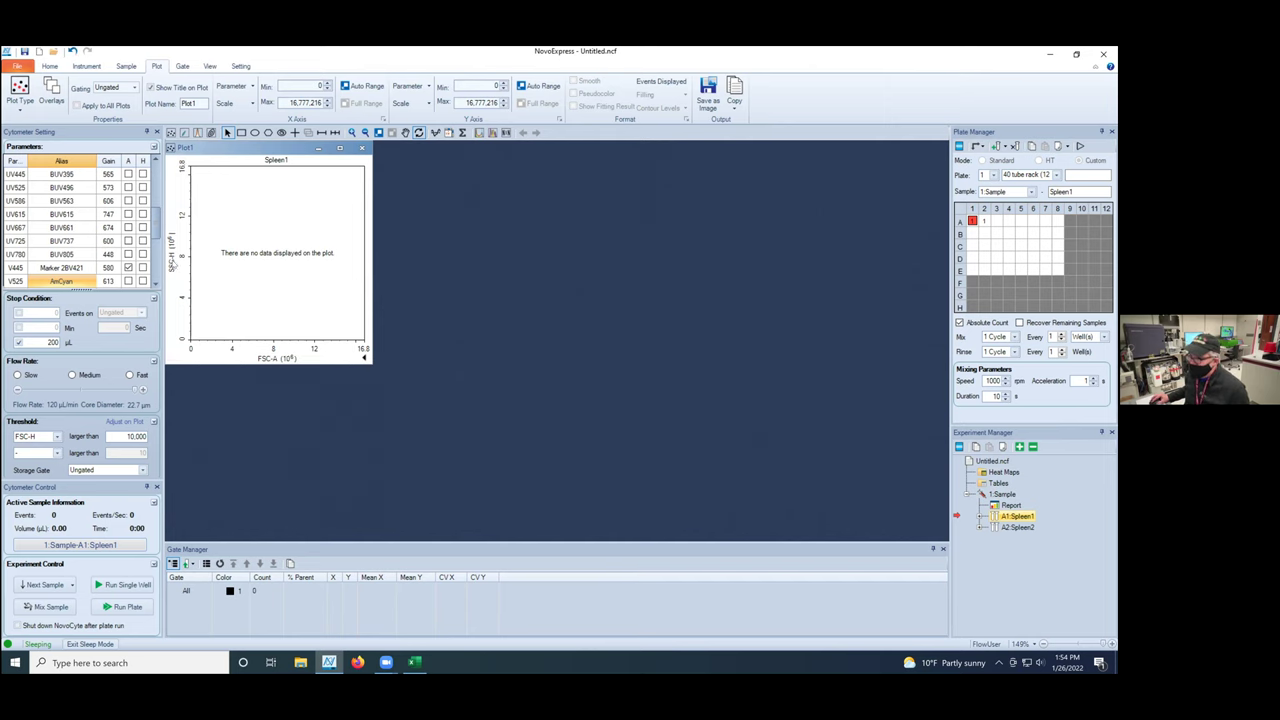
pyautogui.click(174, 263)
pyautogui.click(197, 270)
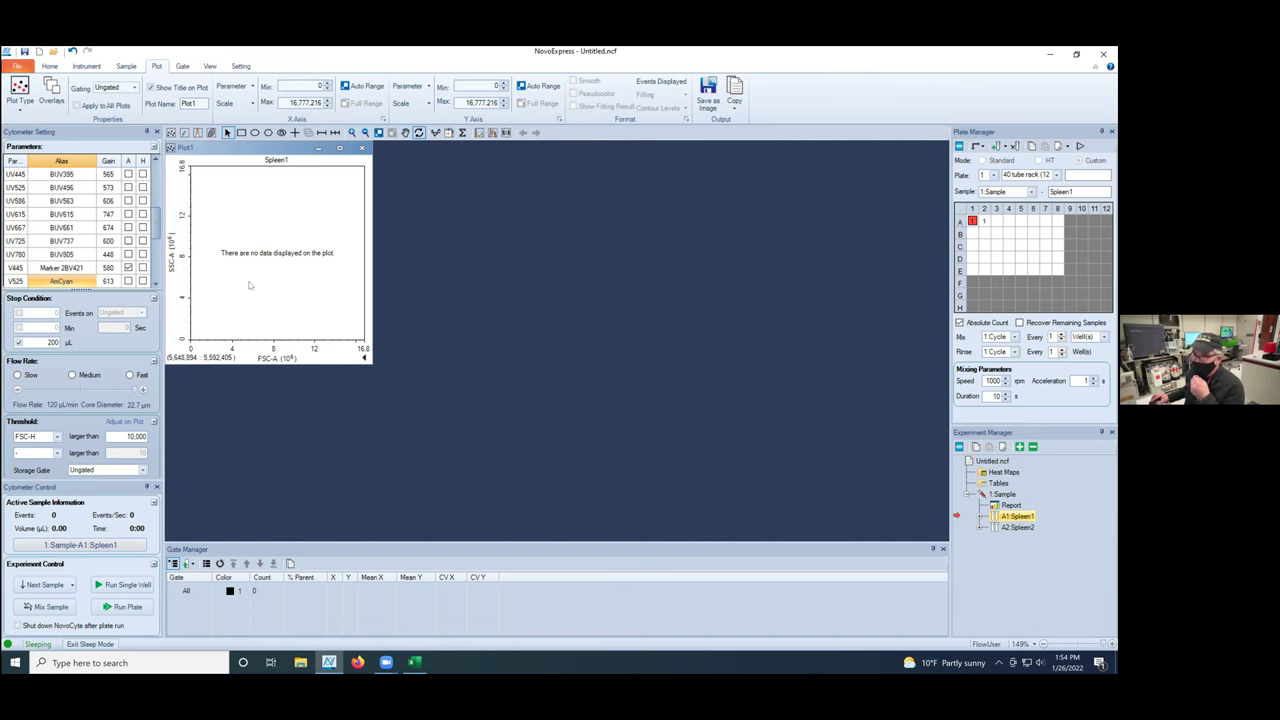
# Step: Add Plot2 showing FSC-H against FSC-A
pyautogui.click(172, 132)
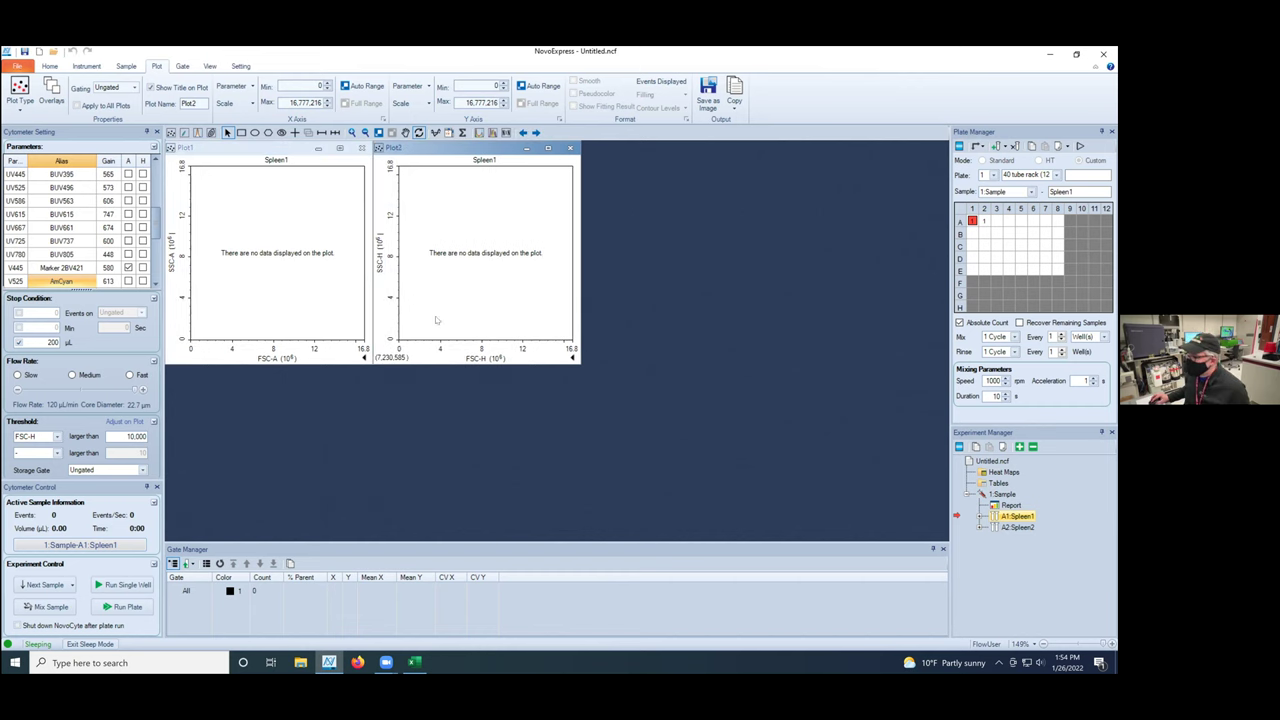
pyautogui.click(478, 358)
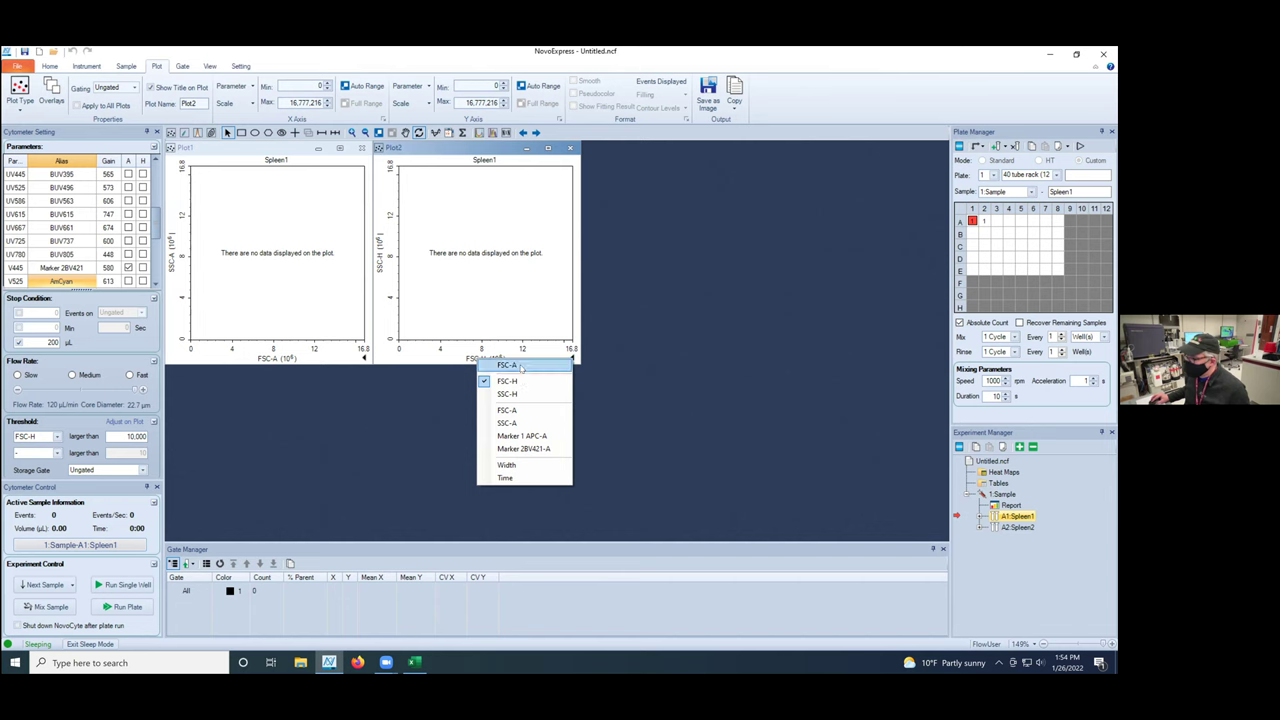
pyautogui.click(490, 364)
pyautogui.click(381, 267)
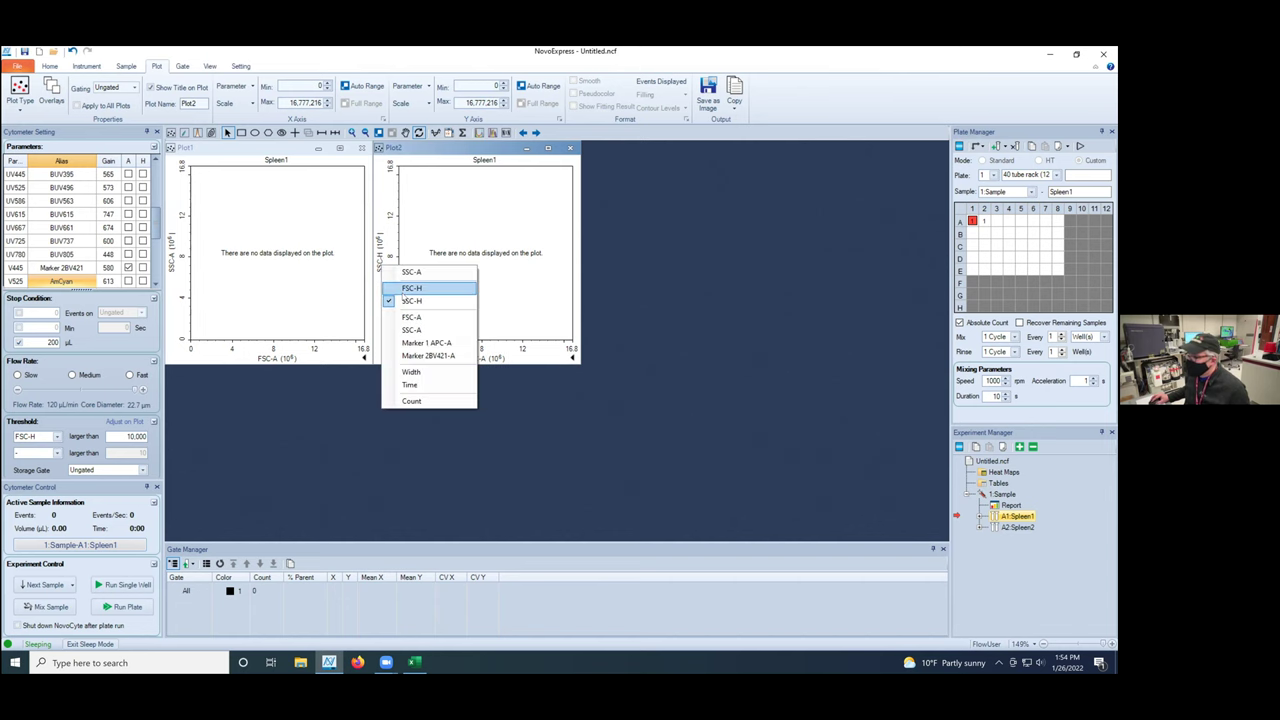
pyautogui.click(411, 288)
# Step: Add Plot3 showing Marker 2BV421-A against Marker 1 APC-A
pyautogui.click(172, 132)
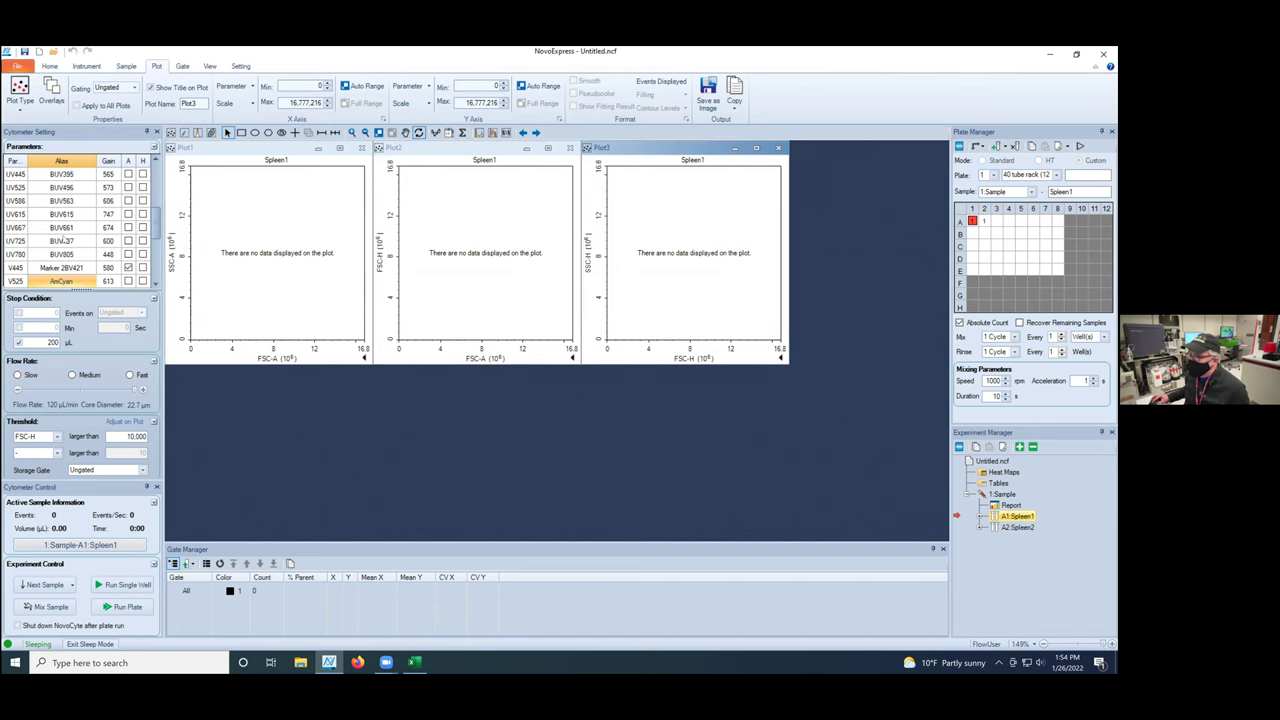
pyautogui.click(693, 358)
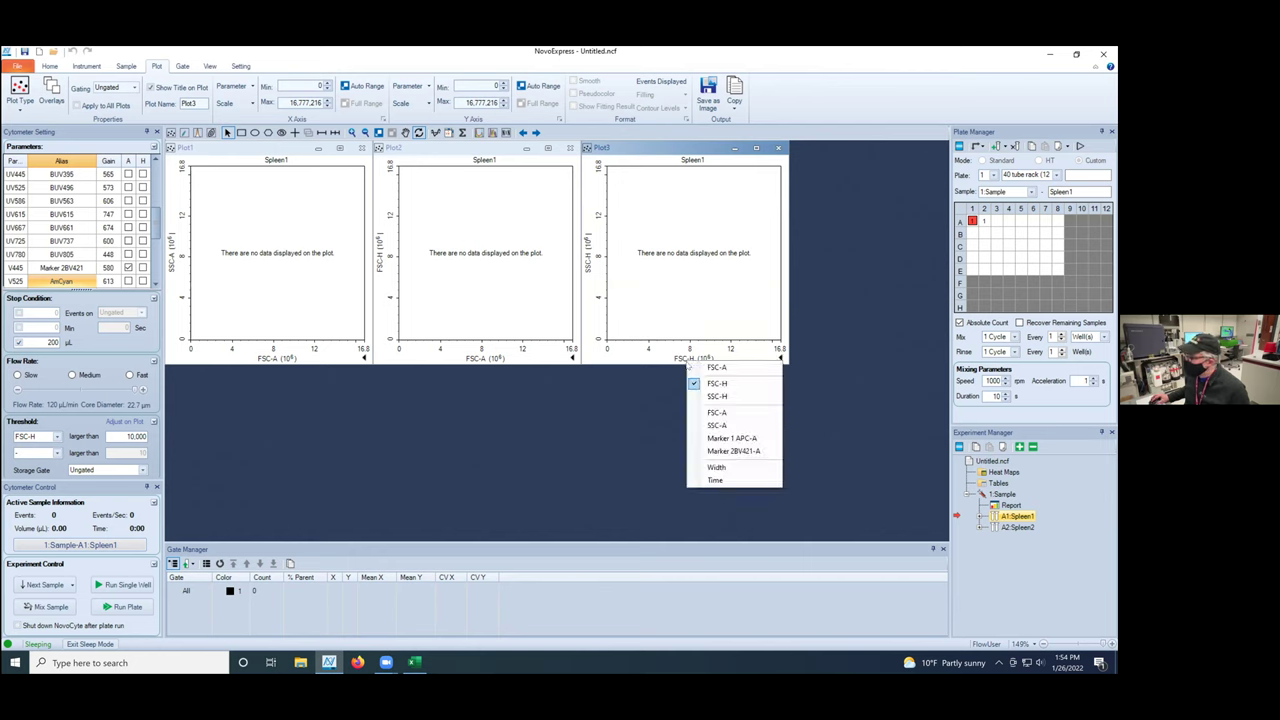
pyautogui.click(726, 438)
pyautogui.click(590, 260)
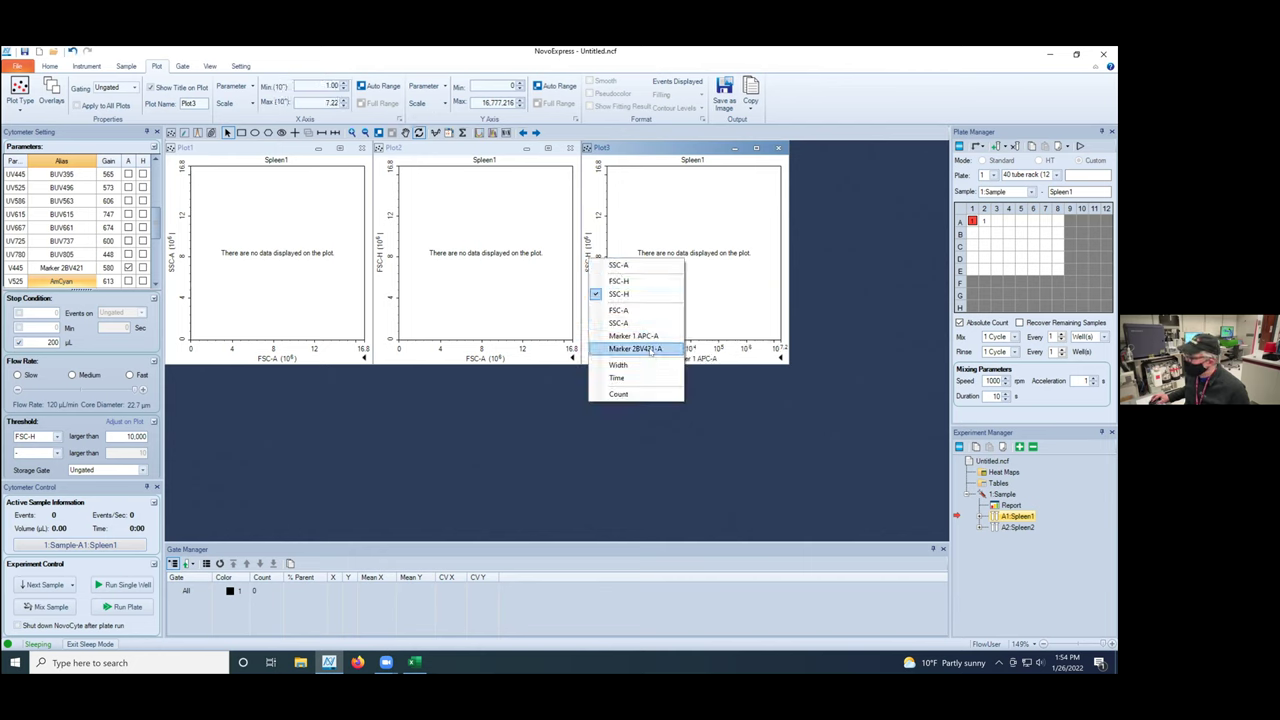
pyautogui.click(651, 346)
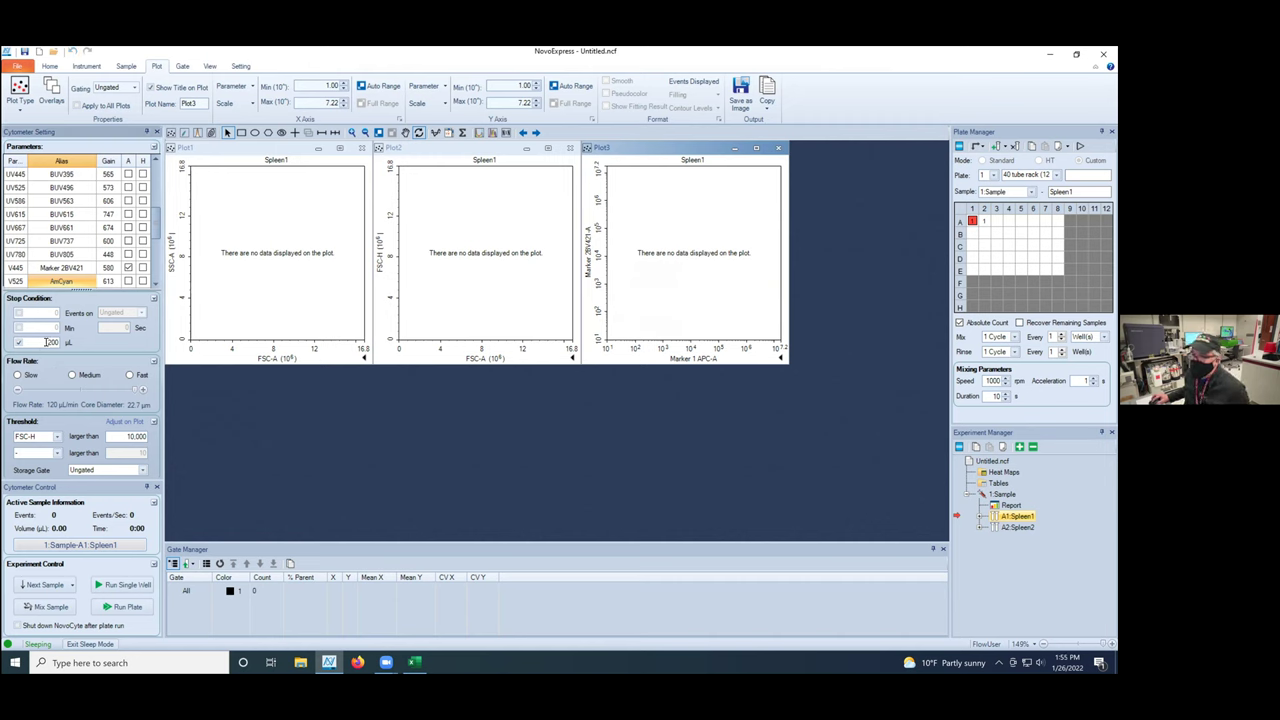
# Step: Add a 50,000 ungated-event stop condition alongside the 200 µL volume limit
pyautogui.doubleClick(65, 342)
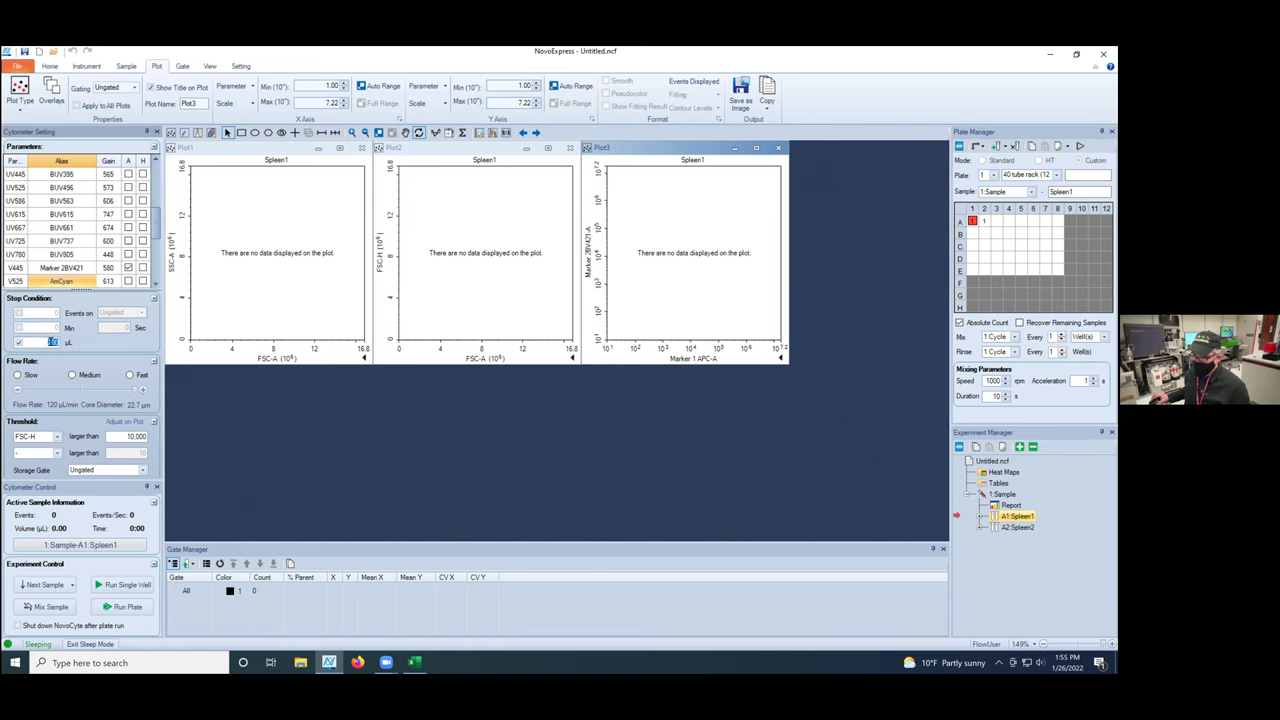
pyautogui.click(20, 314)
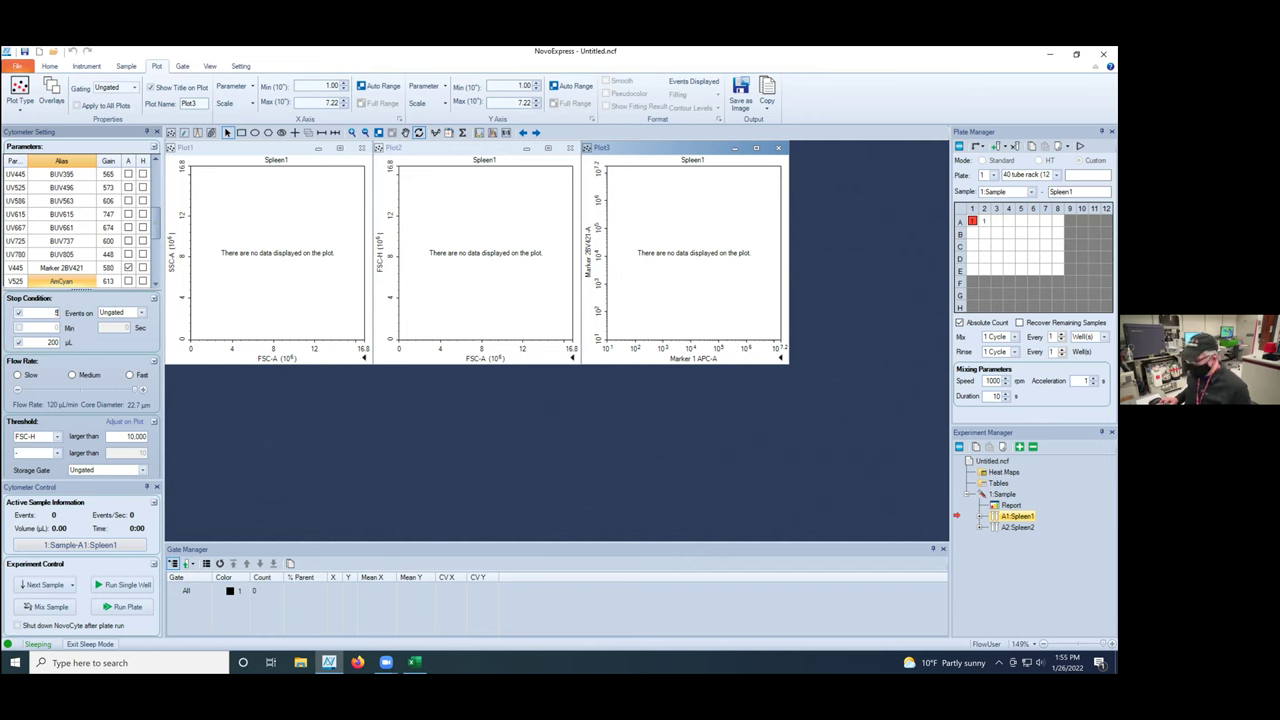
pyautogui.write('0000')
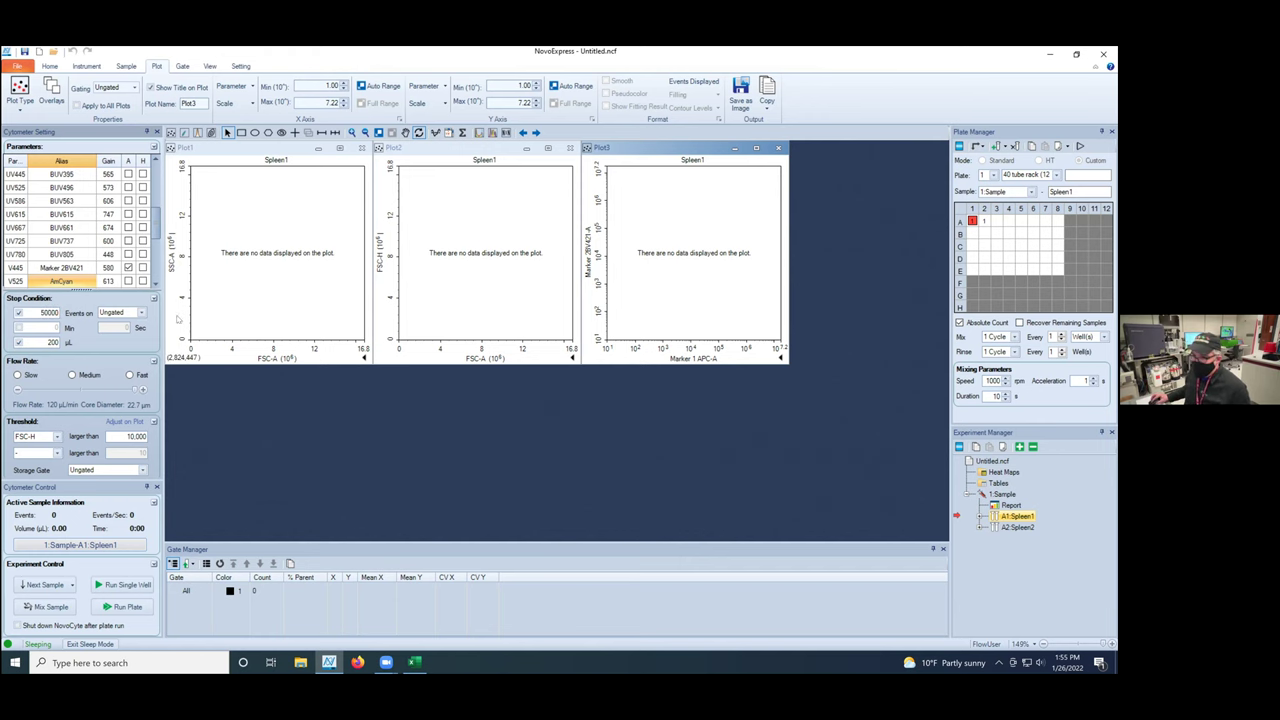
pyautogui.press('Return')
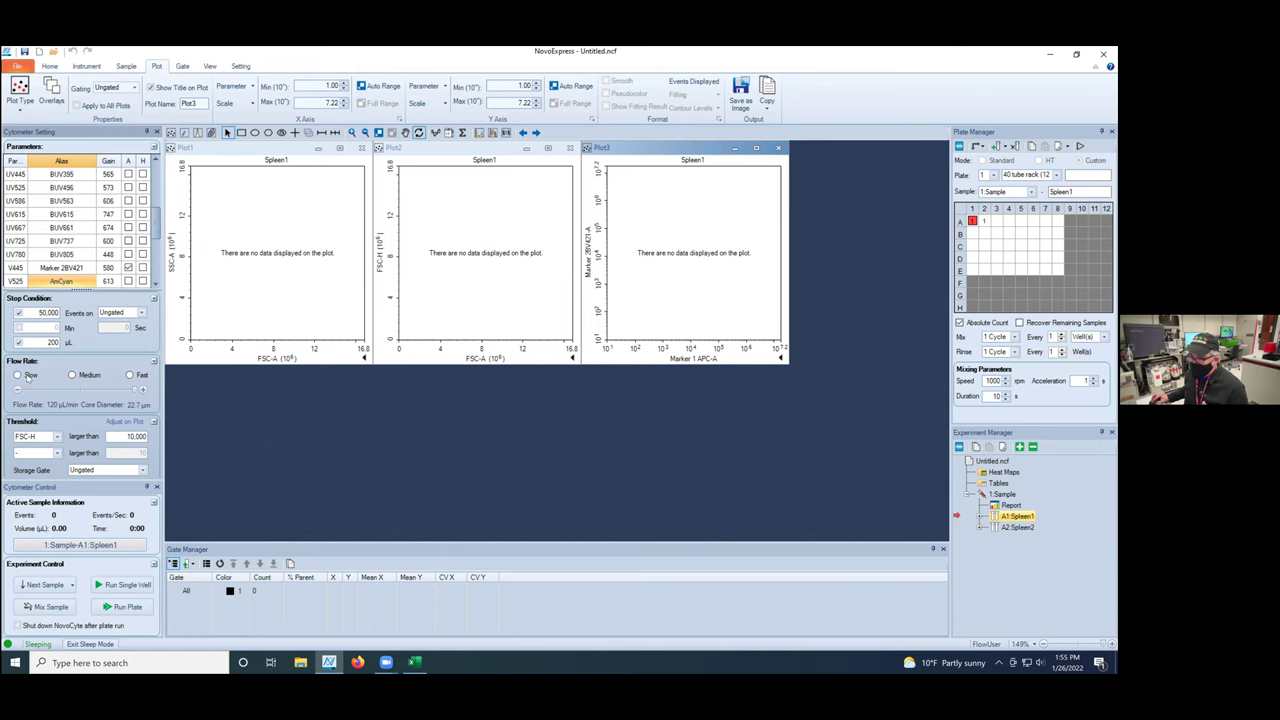
# Step: Set the flow rate to Medium, then lower it to about 30 µL/min at 11.3 µm core
pyautogui.click(29, 376)
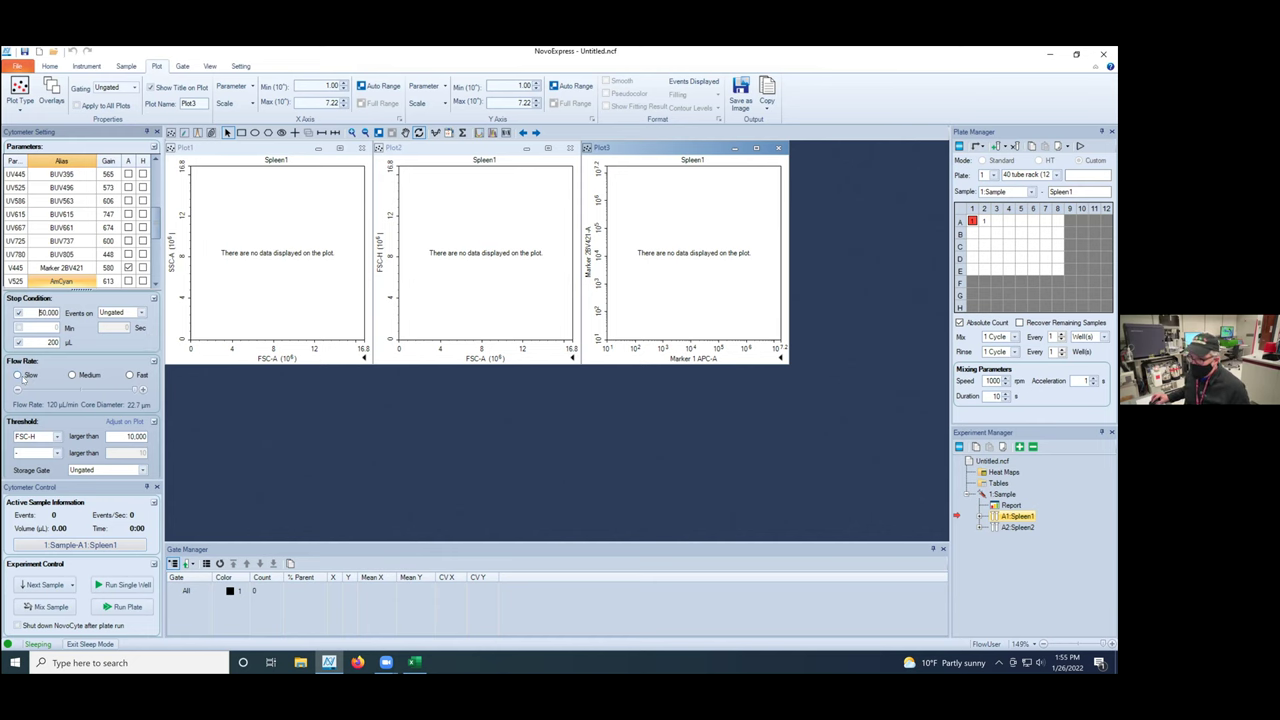
pyautogui.click(129, 375)
pyautogui.click(88, 376)
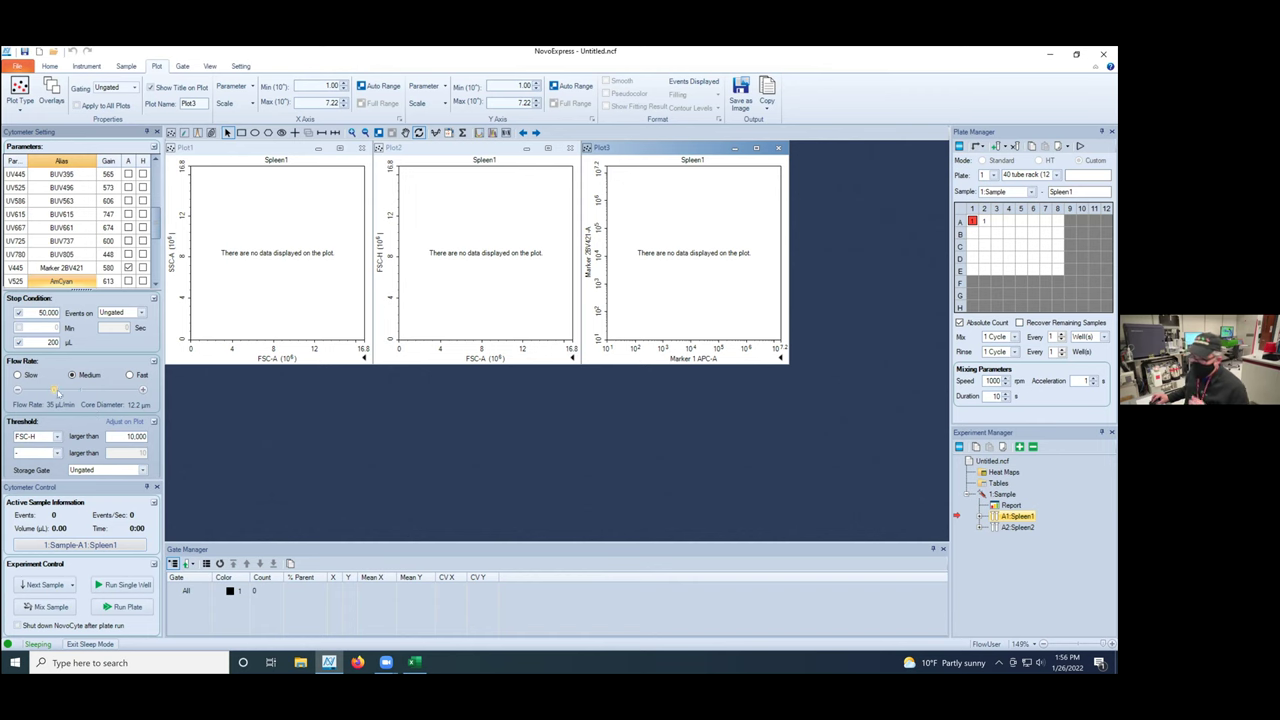
pyautogui.moveTo(53, 392); pyautogui.dragTo(48, 393)
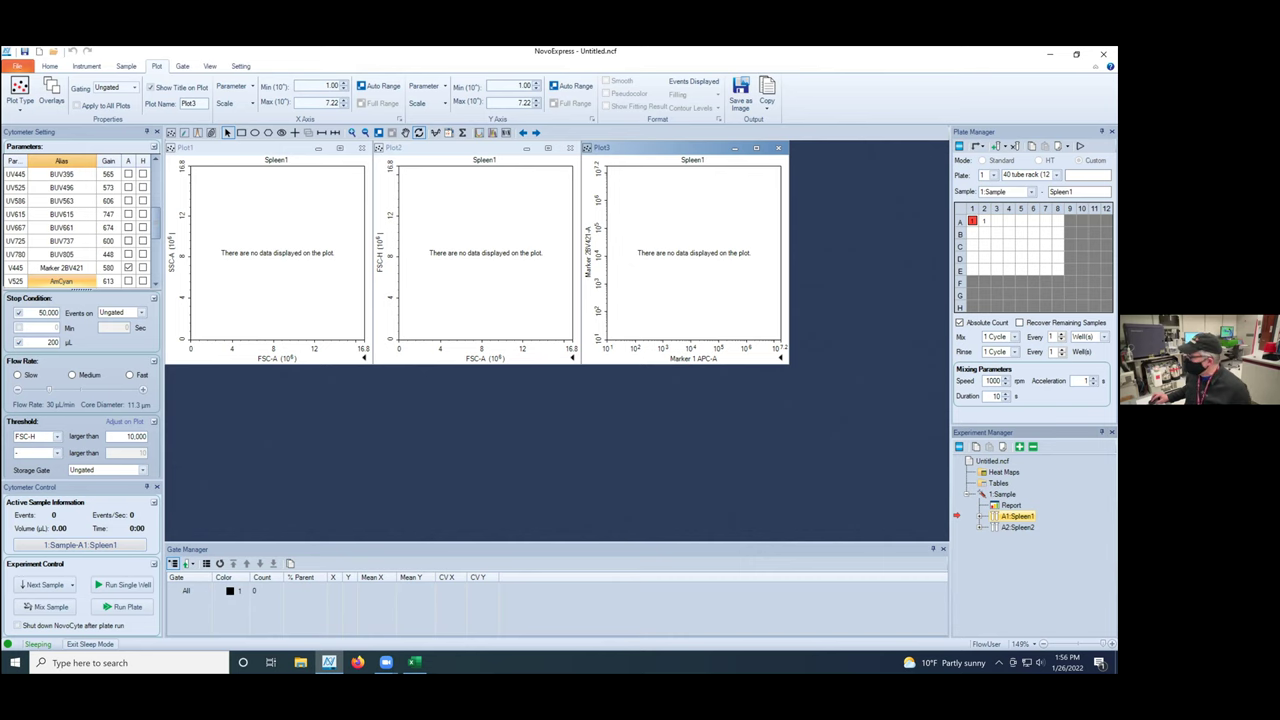
# Step: Apply Spleen1's cytometer settings to the 1:Sample group
pyautogui.click(1017, 527)
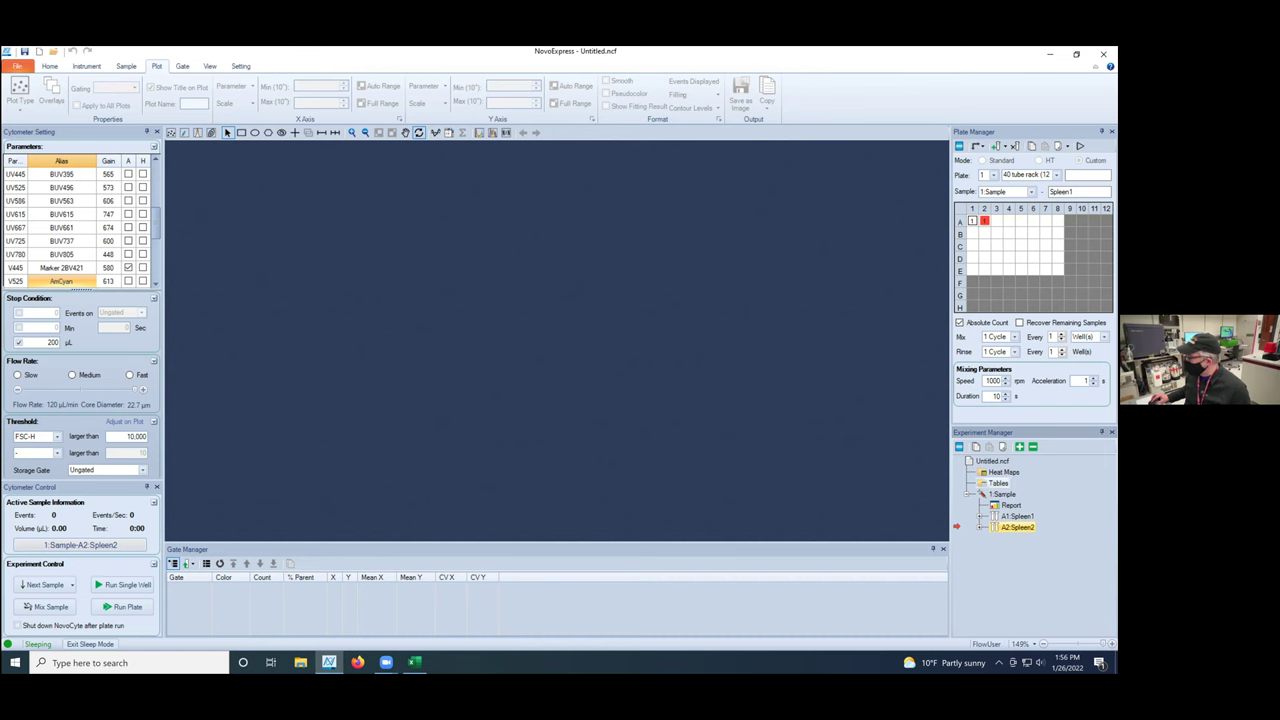
pyautogui.click(1017, 516)
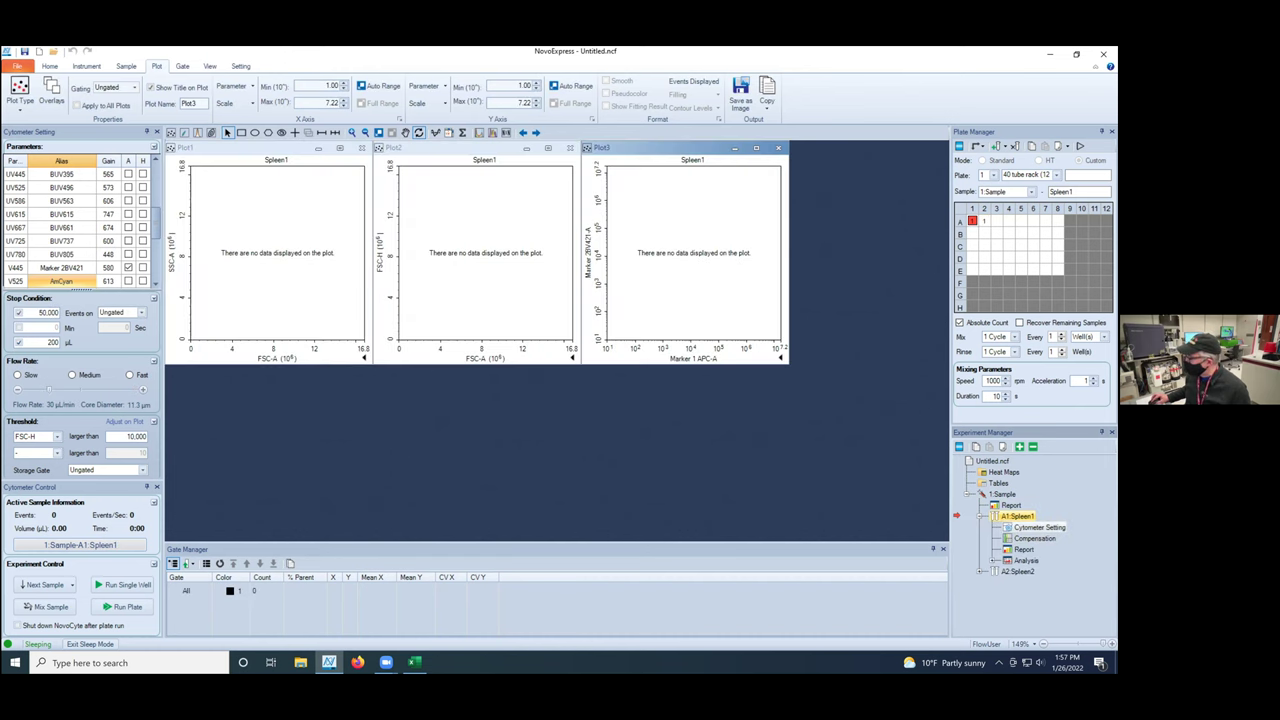
pyautogui.press('Down')
pyautogui.press('Down')
pyautogui.press('Down')
pyautogui.press('Down')
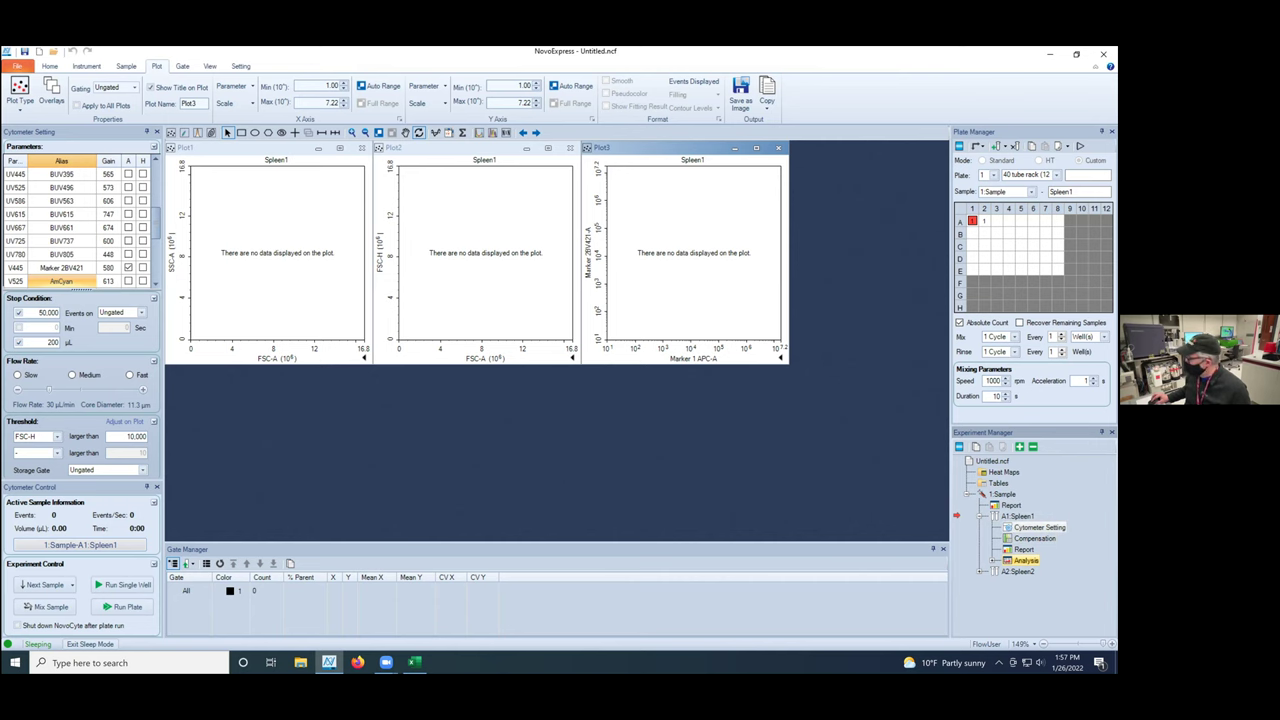
pyautogui.moveTo(1038, 527); pyautogui.dragTo(1063, 499)
pyautogui.click(588, 393)
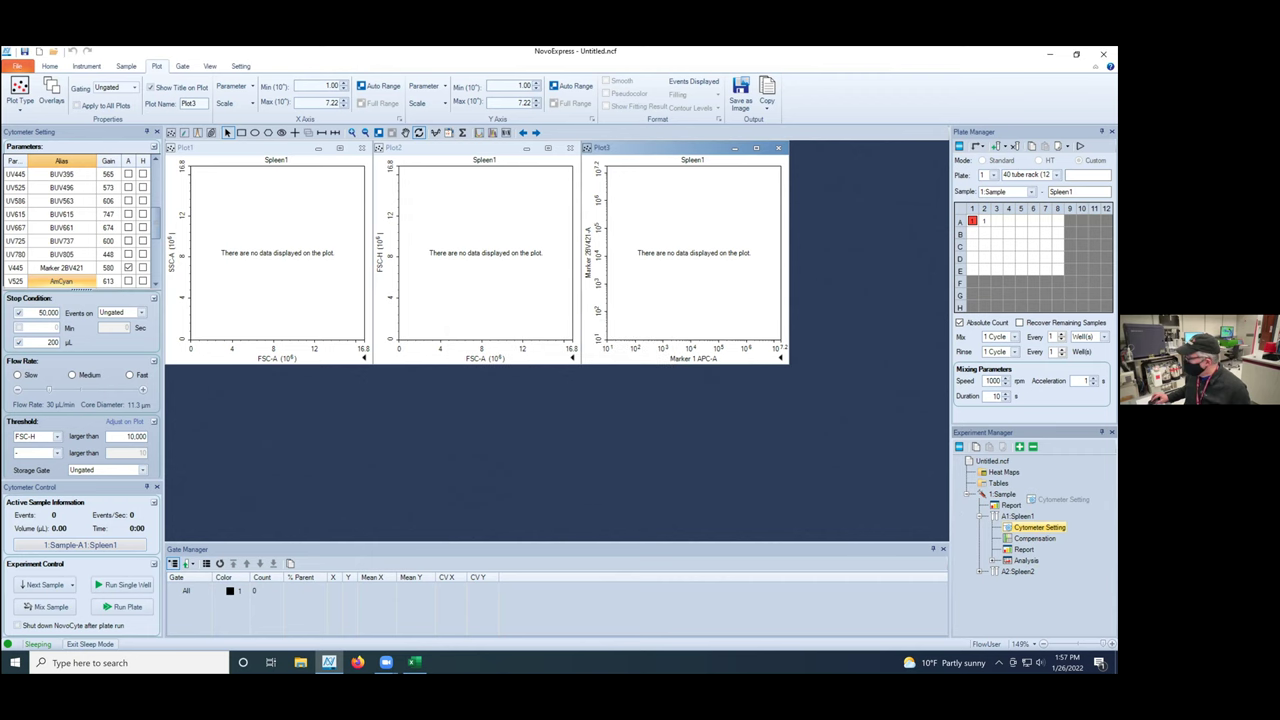
# Step: Apply Spleen1's analysis plots to 1:Sample and make Spleen2 the active sample
pyautogui.moveTo(1026, 560); pyautogui.dragTo(1061, 496)
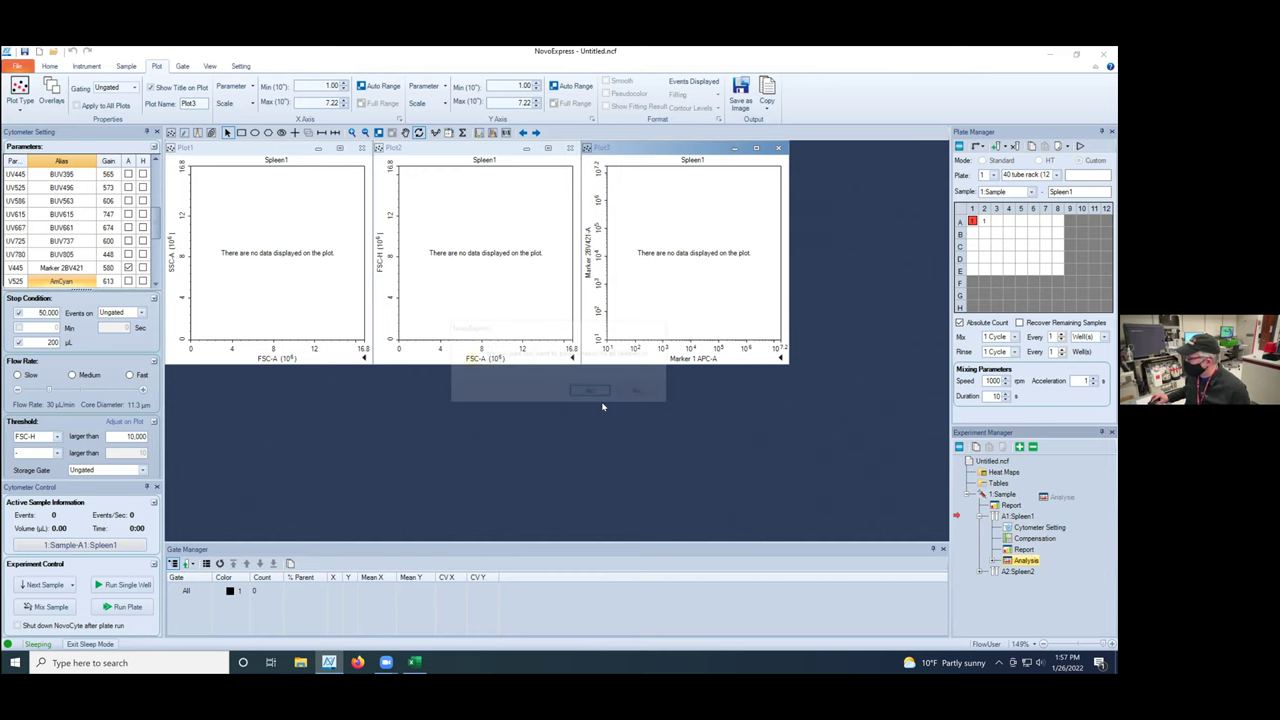
pyautogui.click(590, 391)
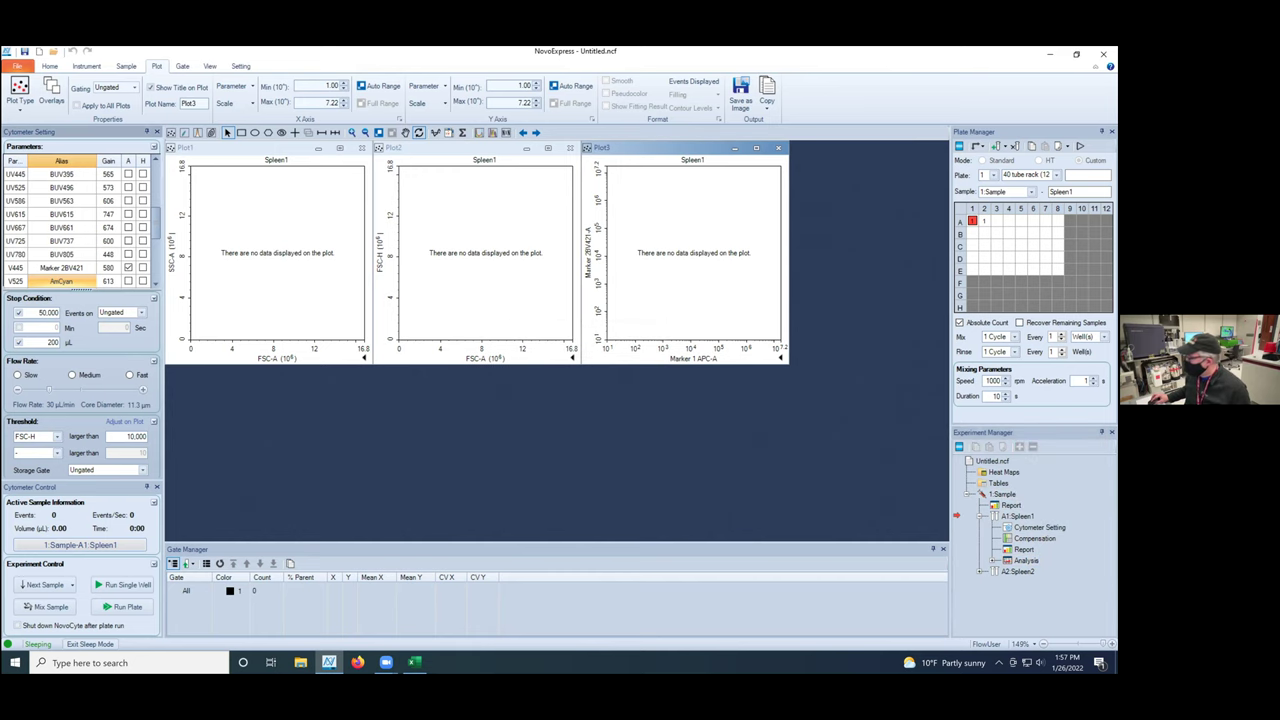
pyautogui.click(1018, 571)
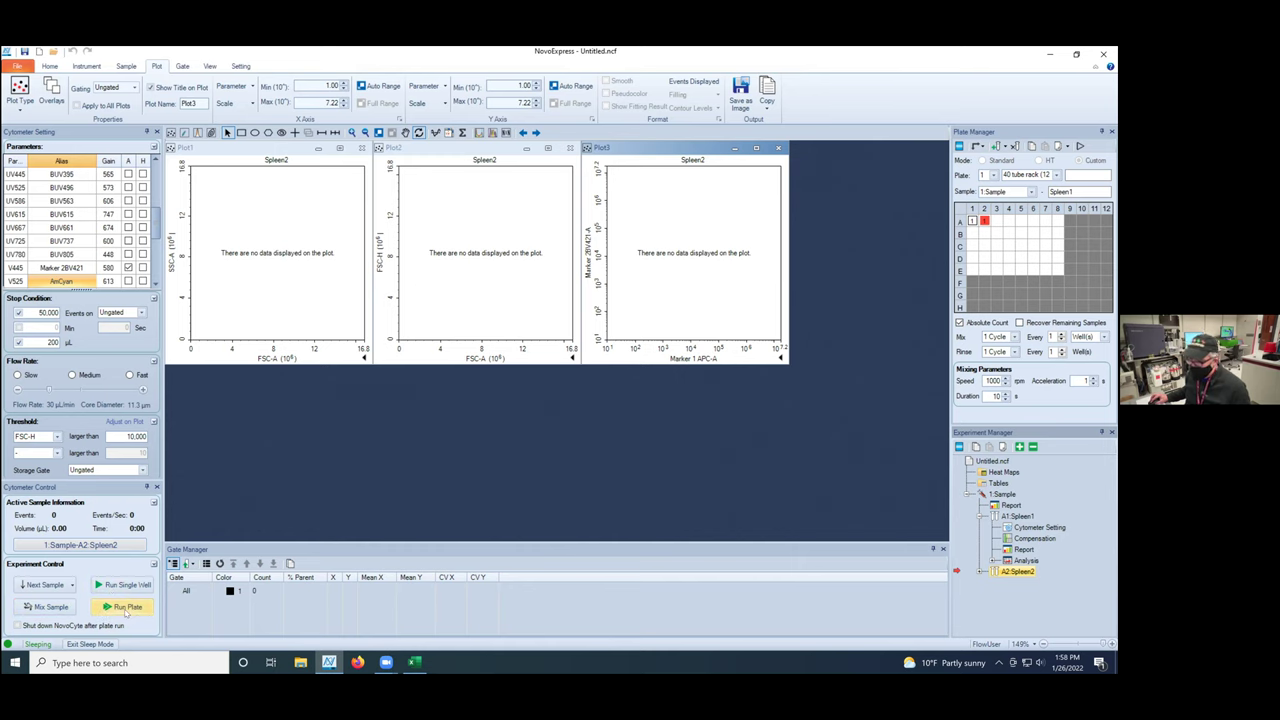
# Step: Run a plate acquisition of wells A1 and A2 (Spleen1 and Spleen2)
pyautogui.click(127, 609)
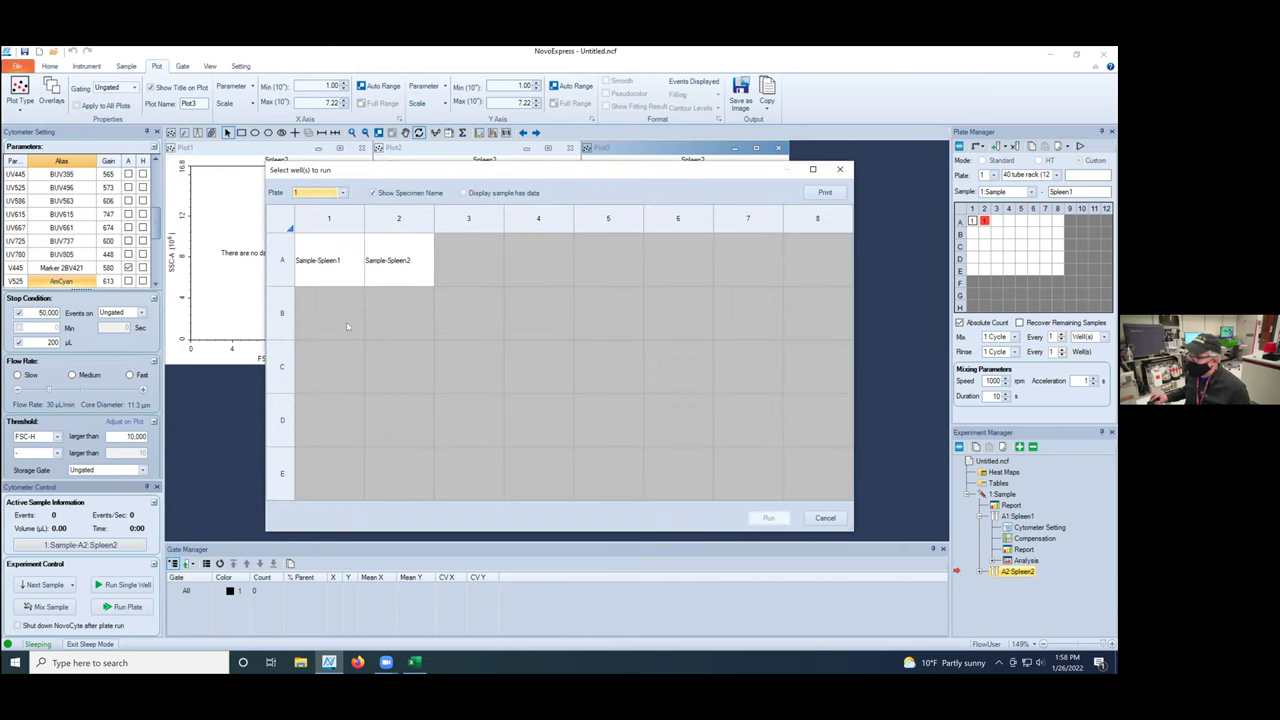
pyautogui.moveTo(317, 266); pyautogui.dragTo(405, 275)
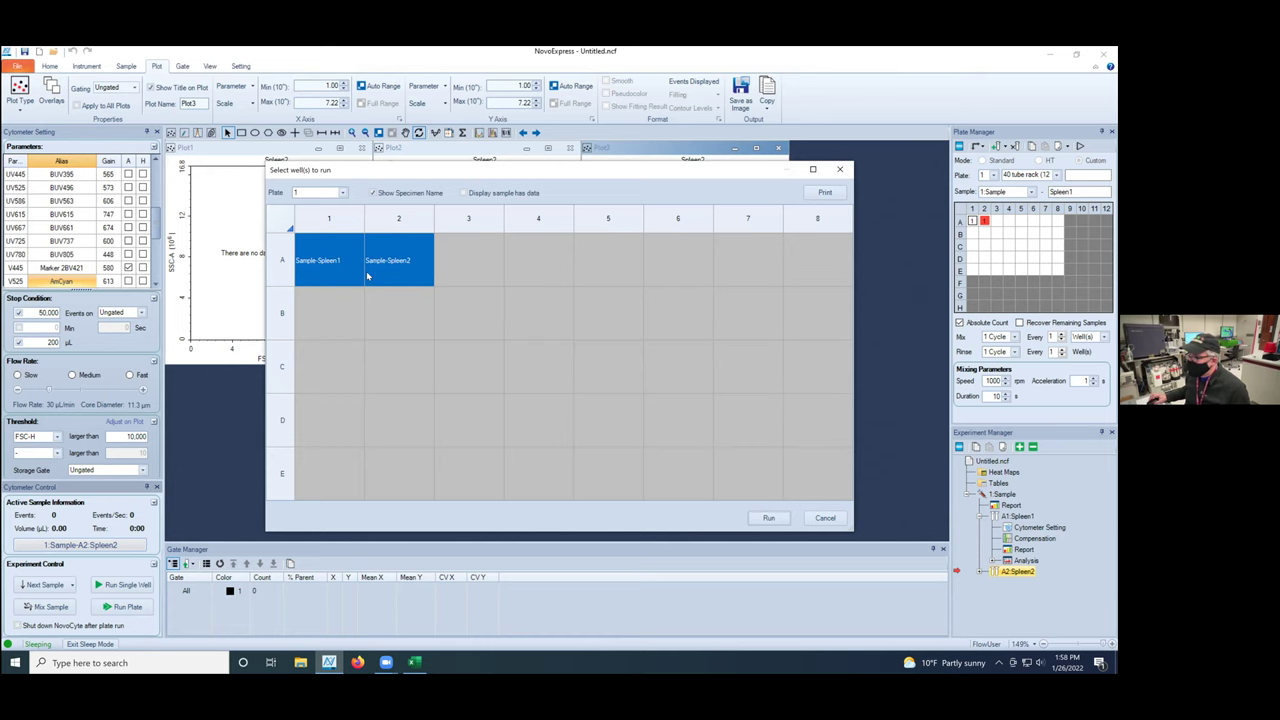
pyautogui.click(787, 520)
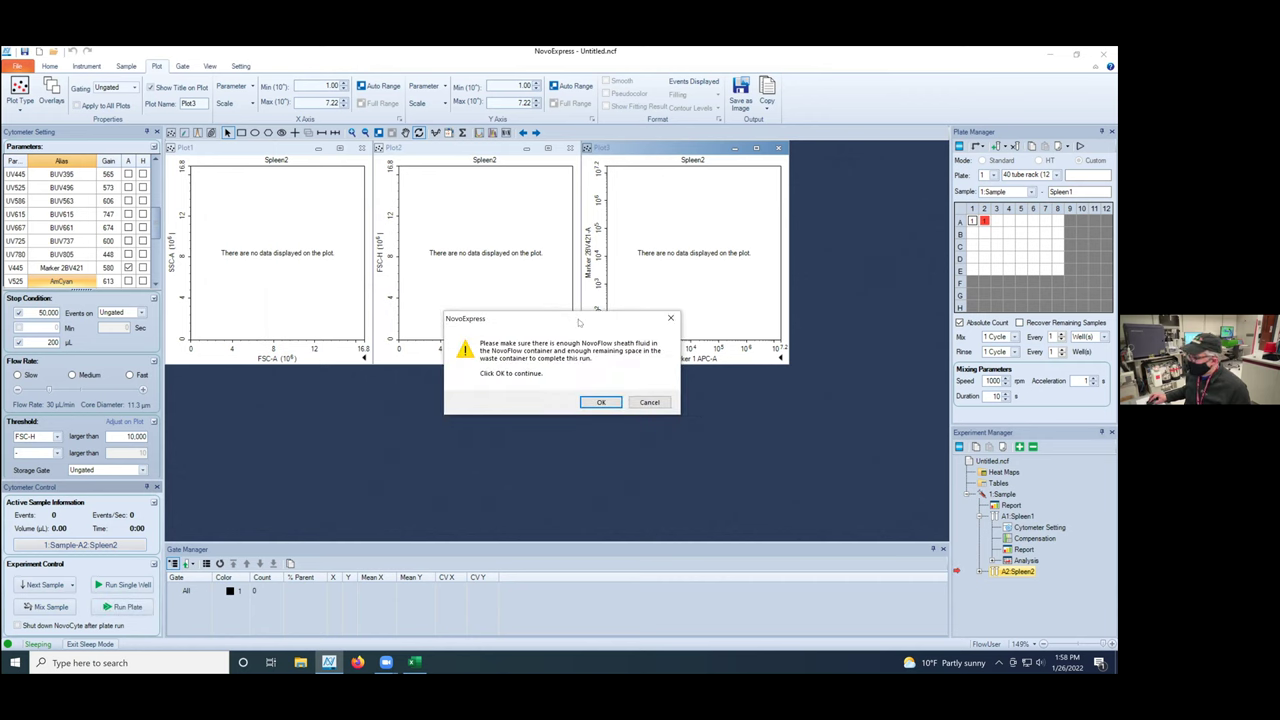
# Step: Confirm the warning that there is enough NovoFlow sheath fluid and waste space
pyautogui.moveTo(583, 323); pyautogui.dragTo(371, 283)
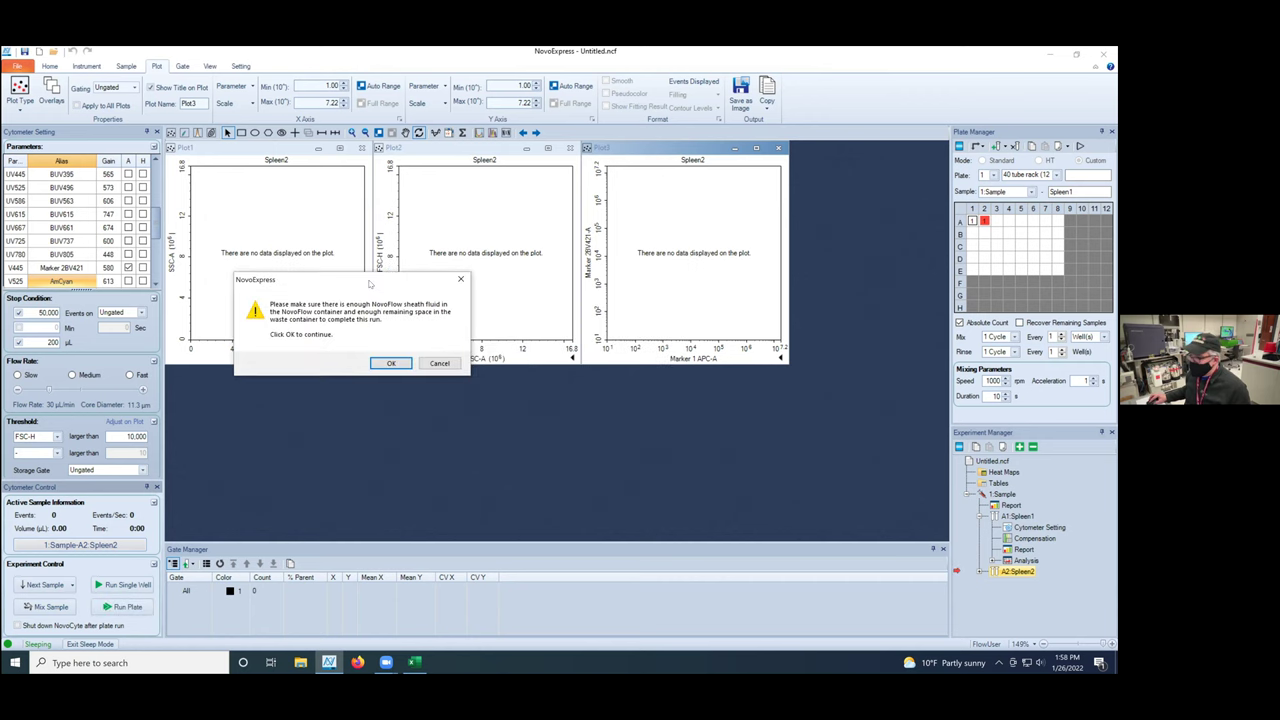
pyautogui.click(391, 364)
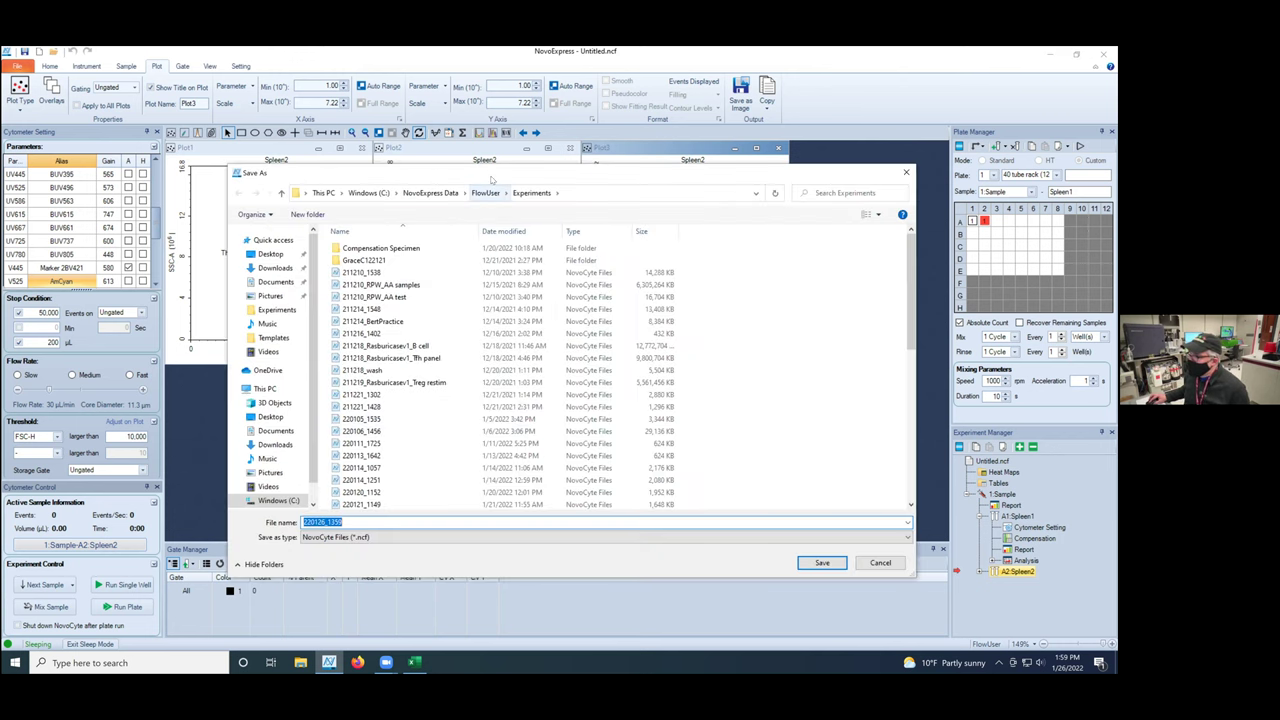
# Step: Save the experiment as an .ncf file named with the user's surname and 012622
pyautogui.moveTo(470, 171); pyautogui.dragTo(433, 149)
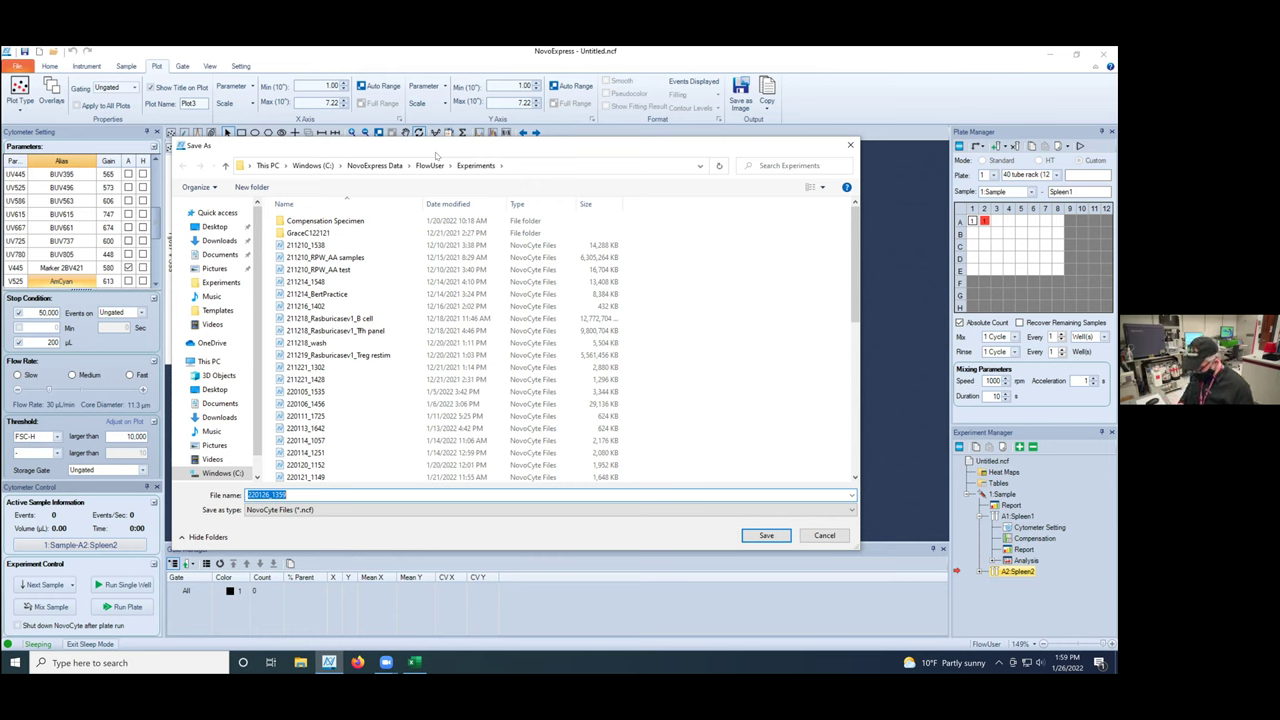
pyautogui.write('Leclerc')
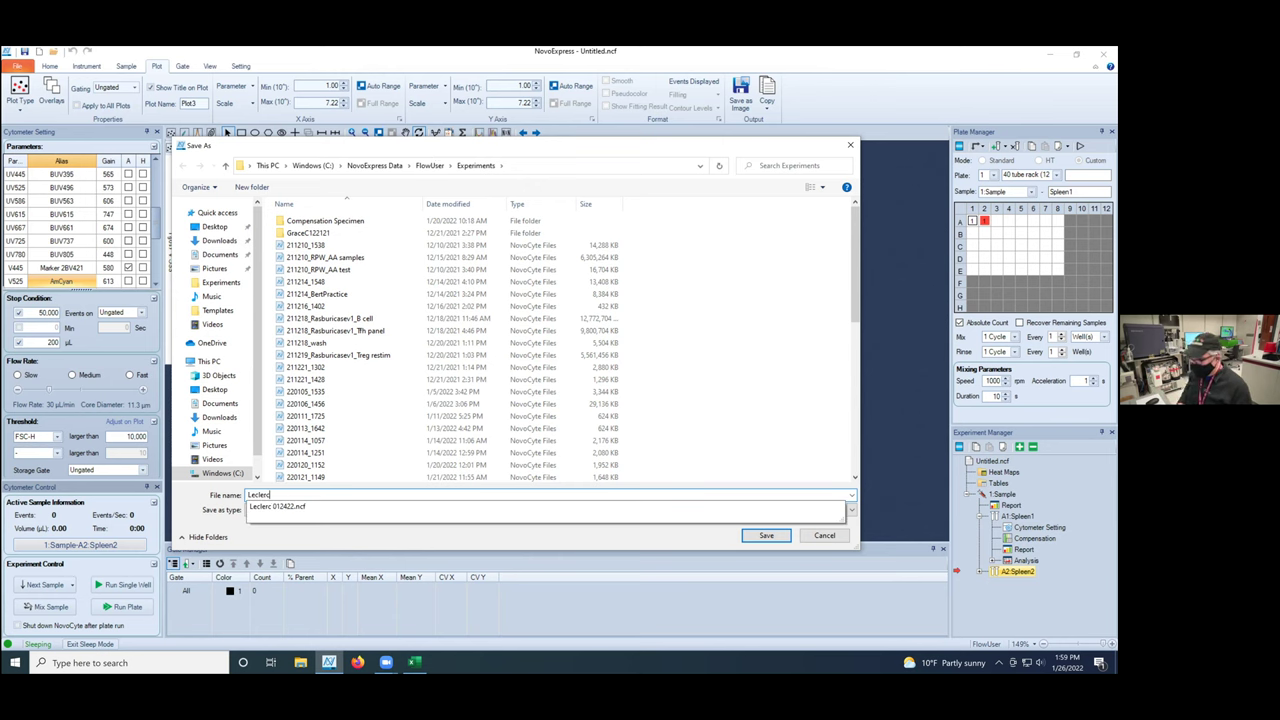
pyautogui.write(' 012')
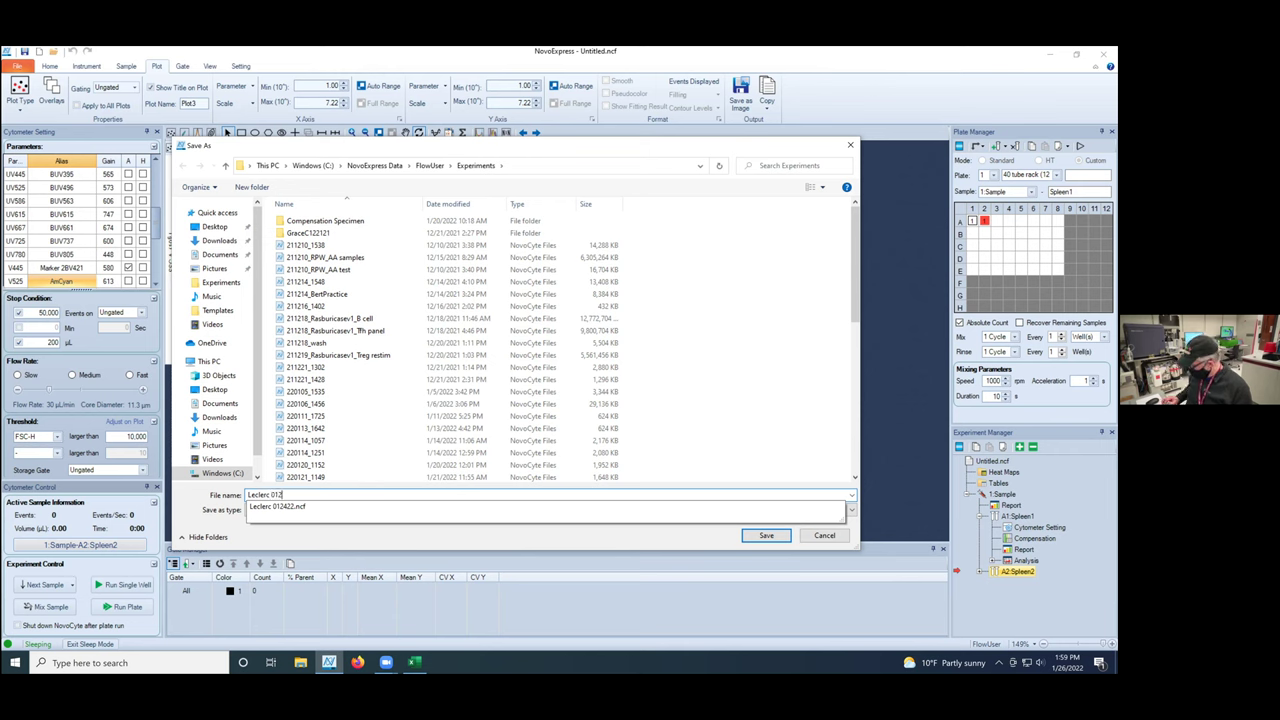
pyautogui.write('622')
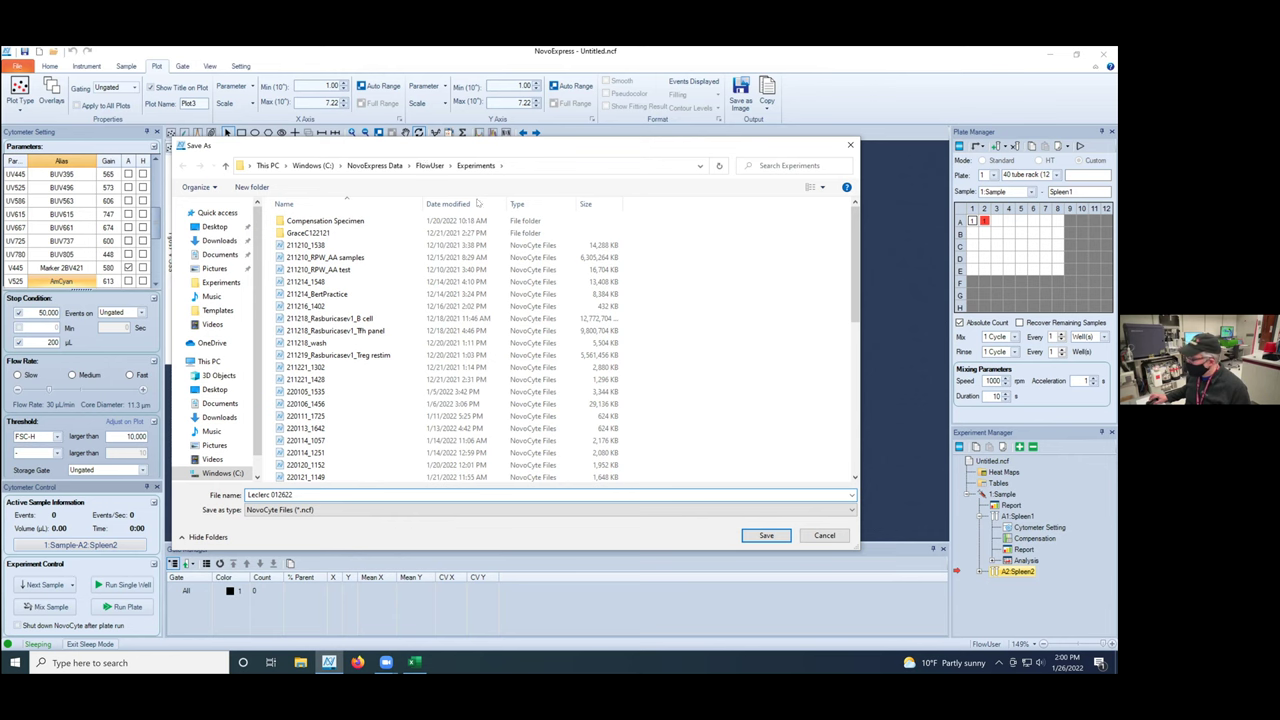
pyautogui.click(766, 536)
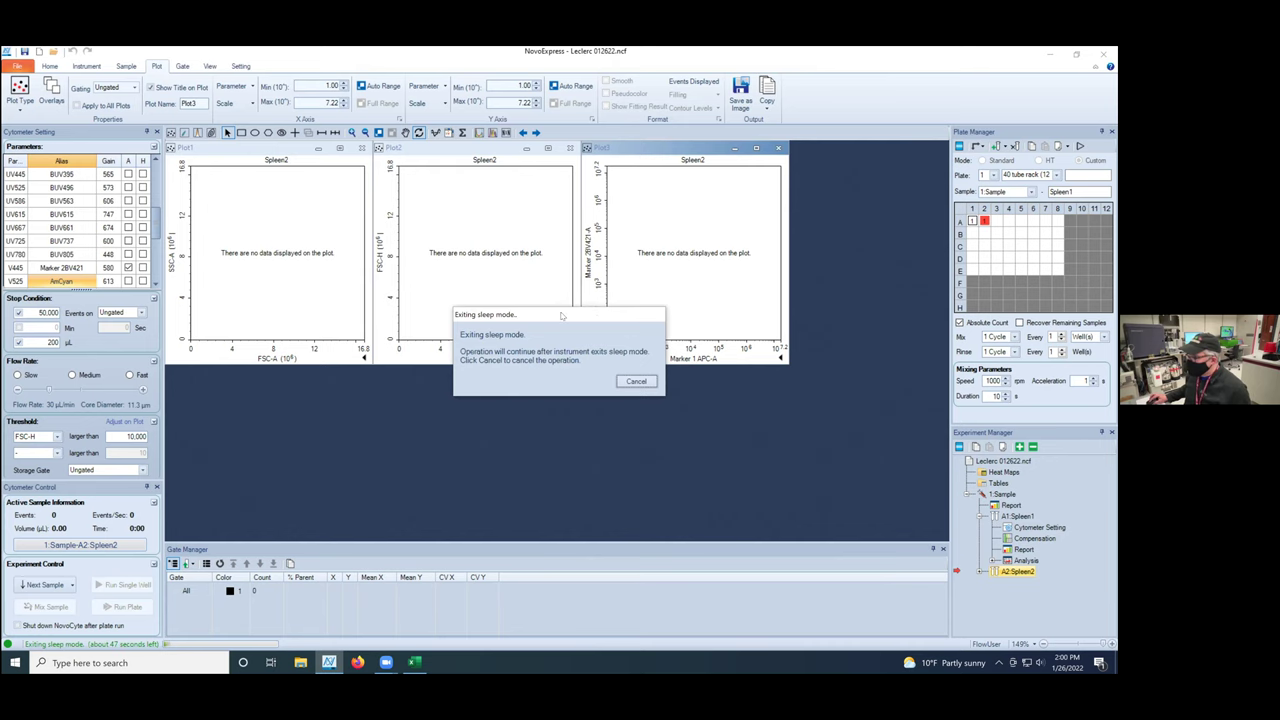
# Step: Move the 'Exiting sleep mode' notice aside while Spleen1 starts acquiring from well A1
pyautogui.moveTo(550, 311); pyautogui.dragTo(465, 258)
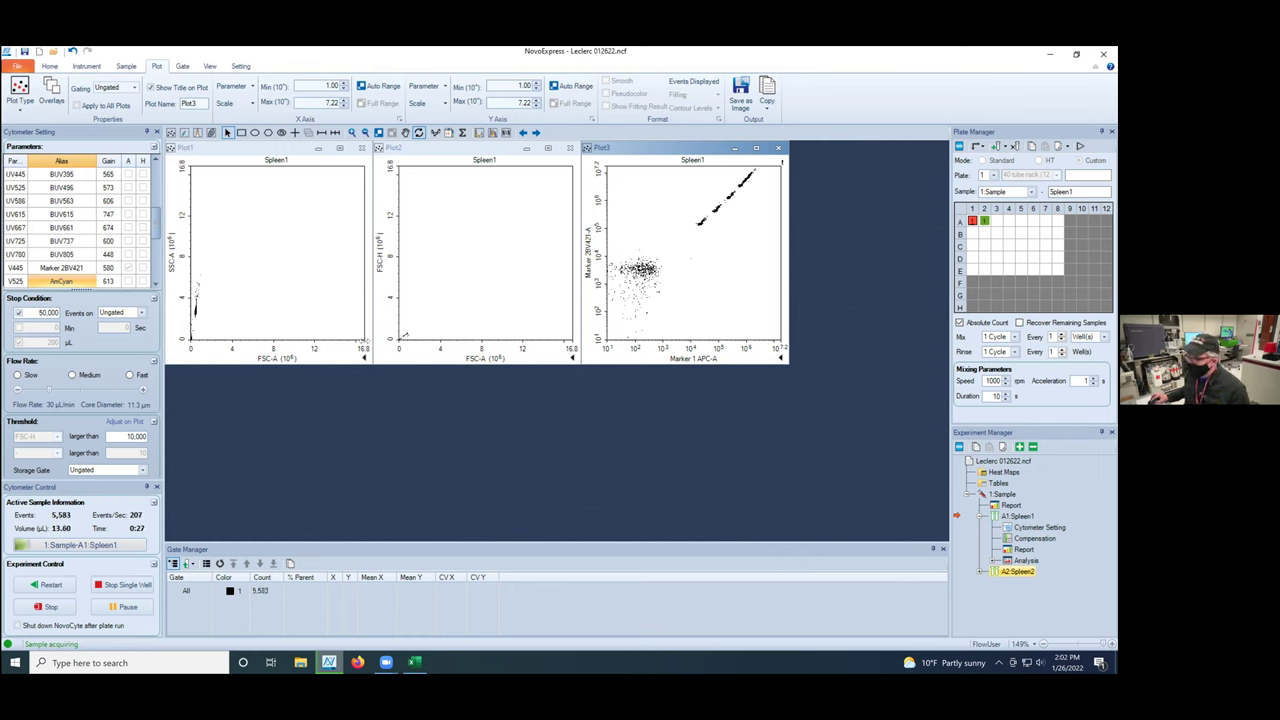
# Step: Rescale Plot1 to FSC-A up to about 1.2 million and SSC-A up to about 9 million
pyautogui.moveTo(363, 344); pyautogui.dragTo(170, 358)
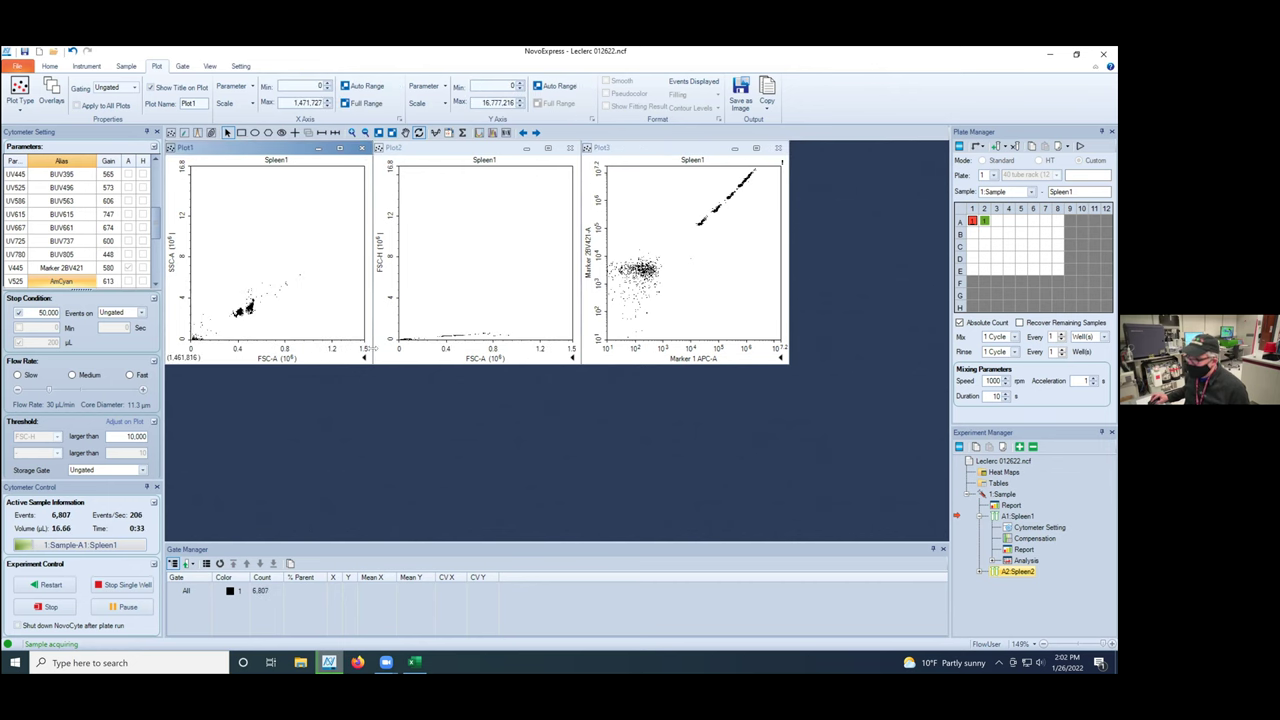
pyautogui.moveTo(327, 347); pyautogui.dragTo(300, 349)
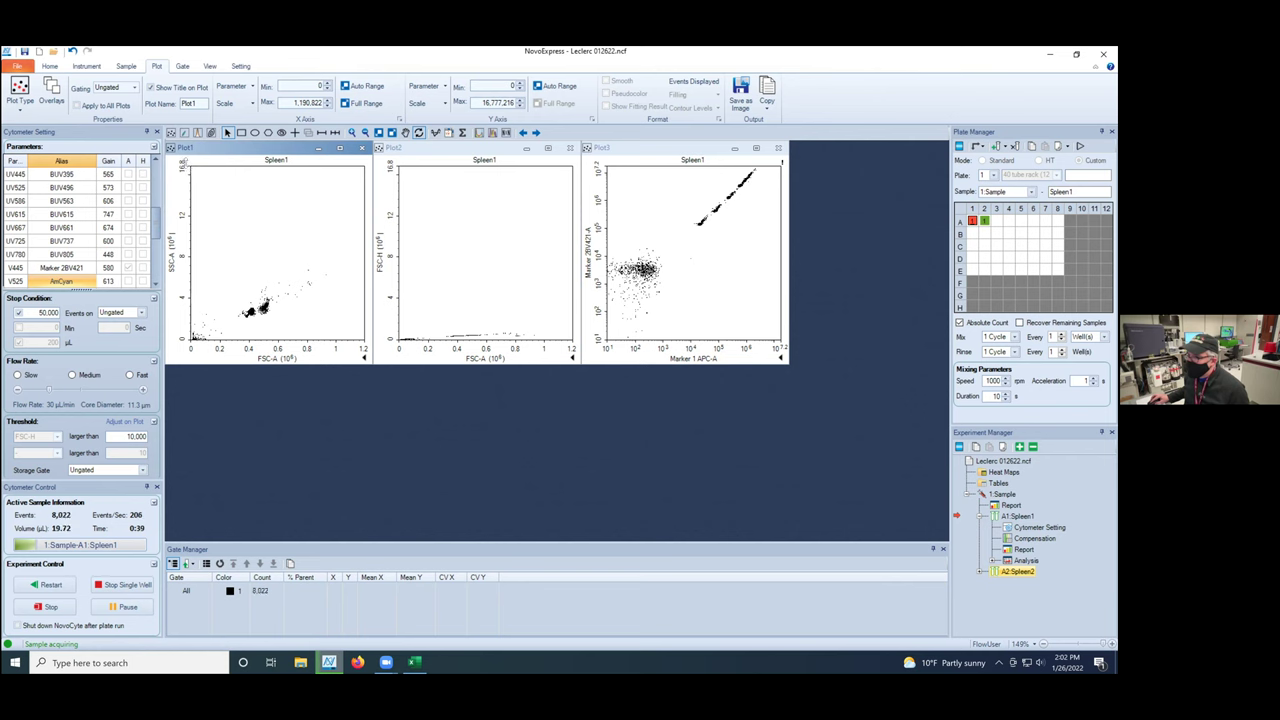
pyautogui.moveTo(183, 168); pyautogui.dragTo(196, 333)
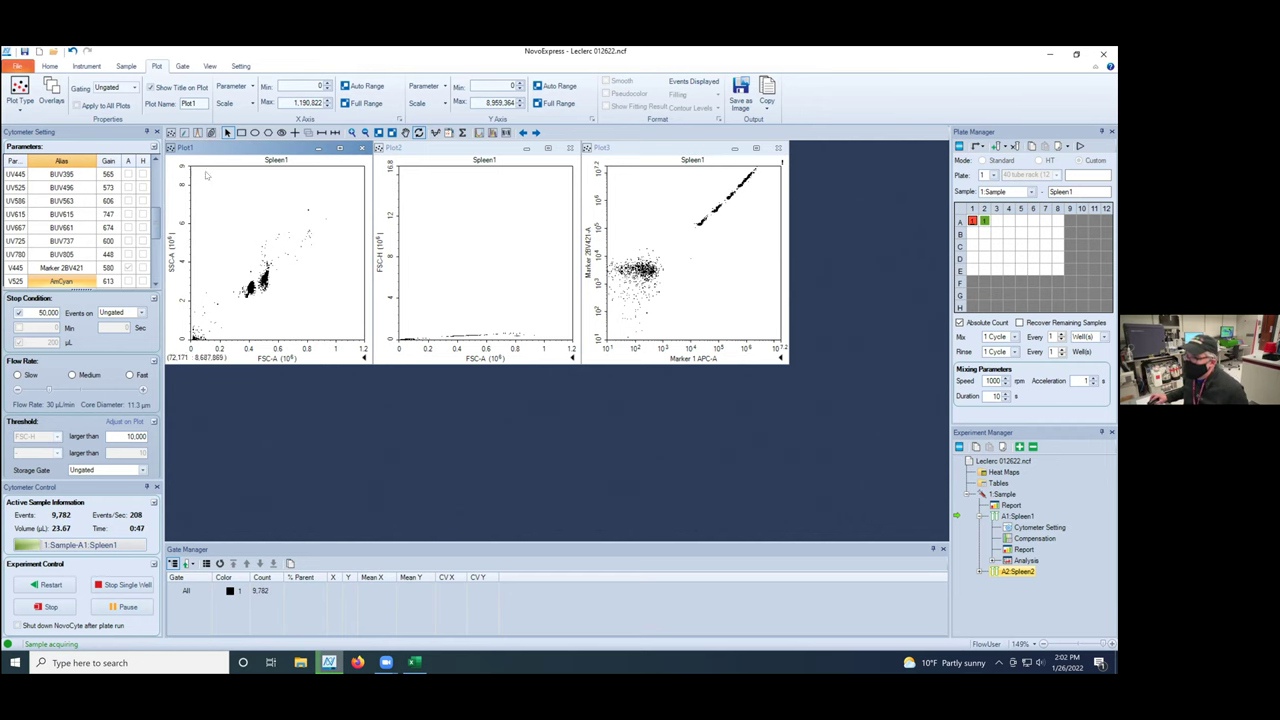
# Step: Draw ellipse gate E1 around the main cell cluster on Plot1
pyautogui.click(254, 132)
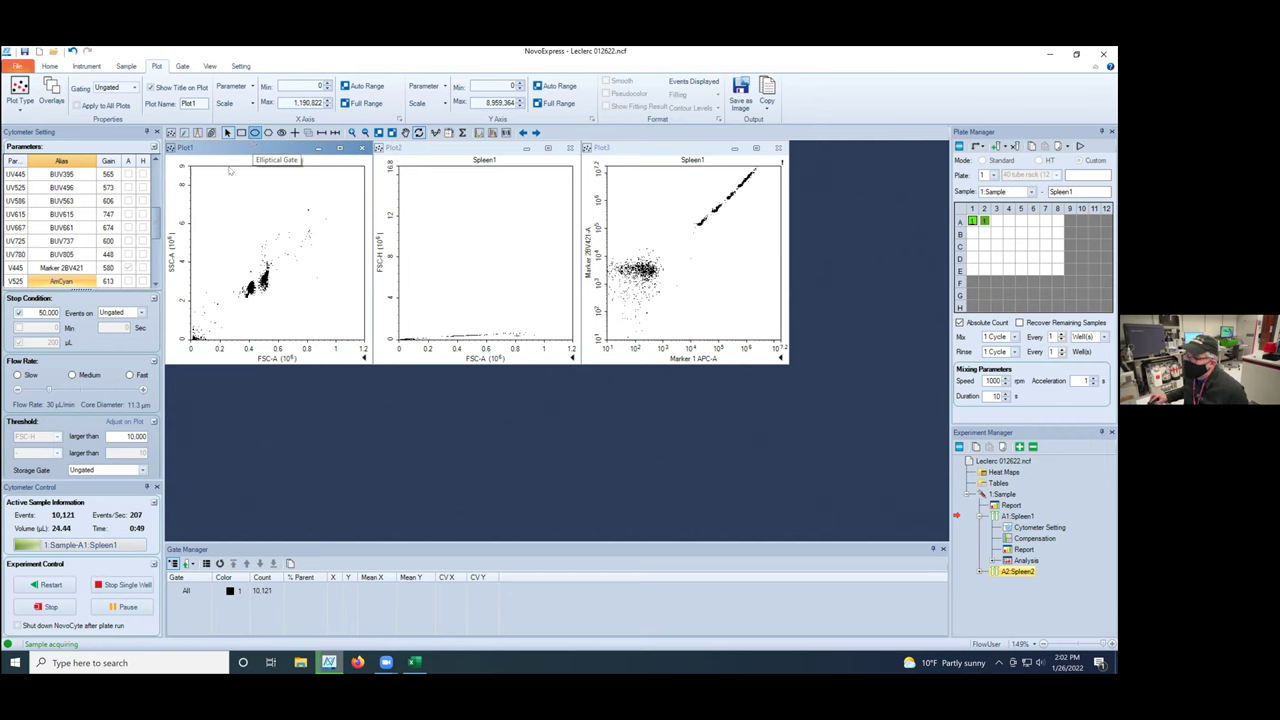
pyautogui.click(241, 302)
pyautogui.moveTo(241, 302); pyautogui.dragTo(264, 276)
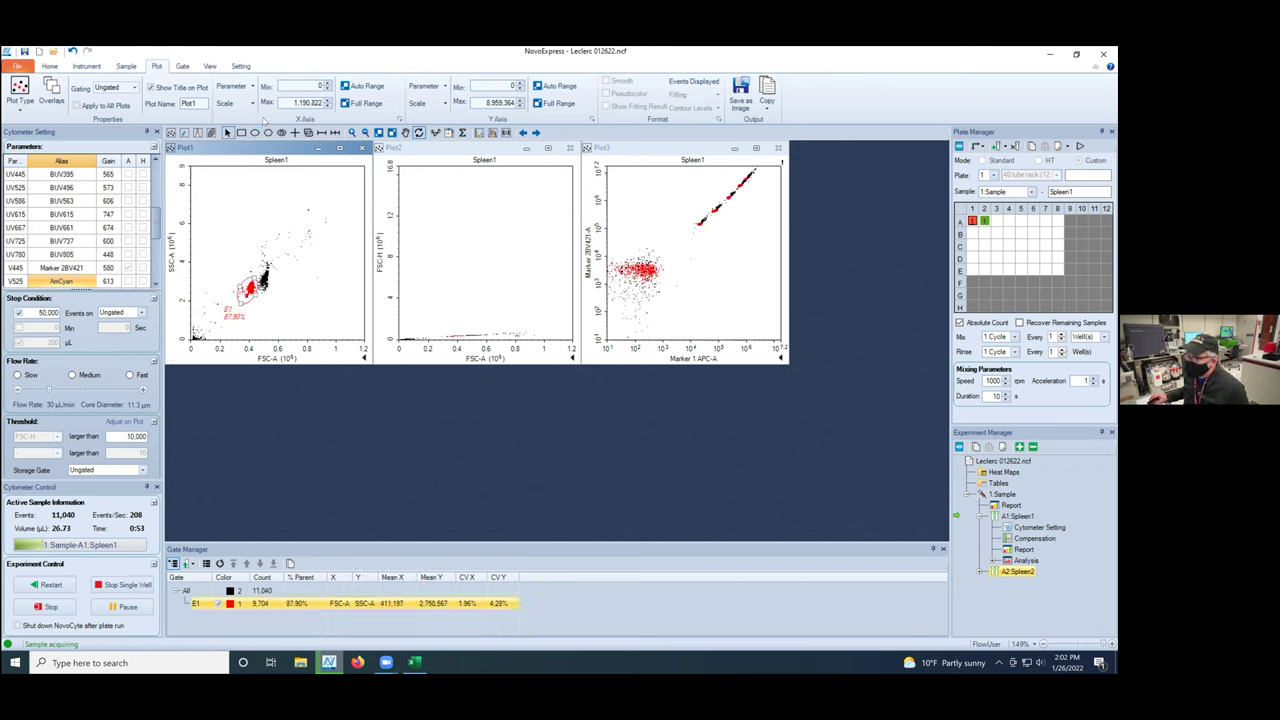
# Step: Gate Plot2 on E1 so it shows only E1 events
pyautogui.rightClick(452, 187)
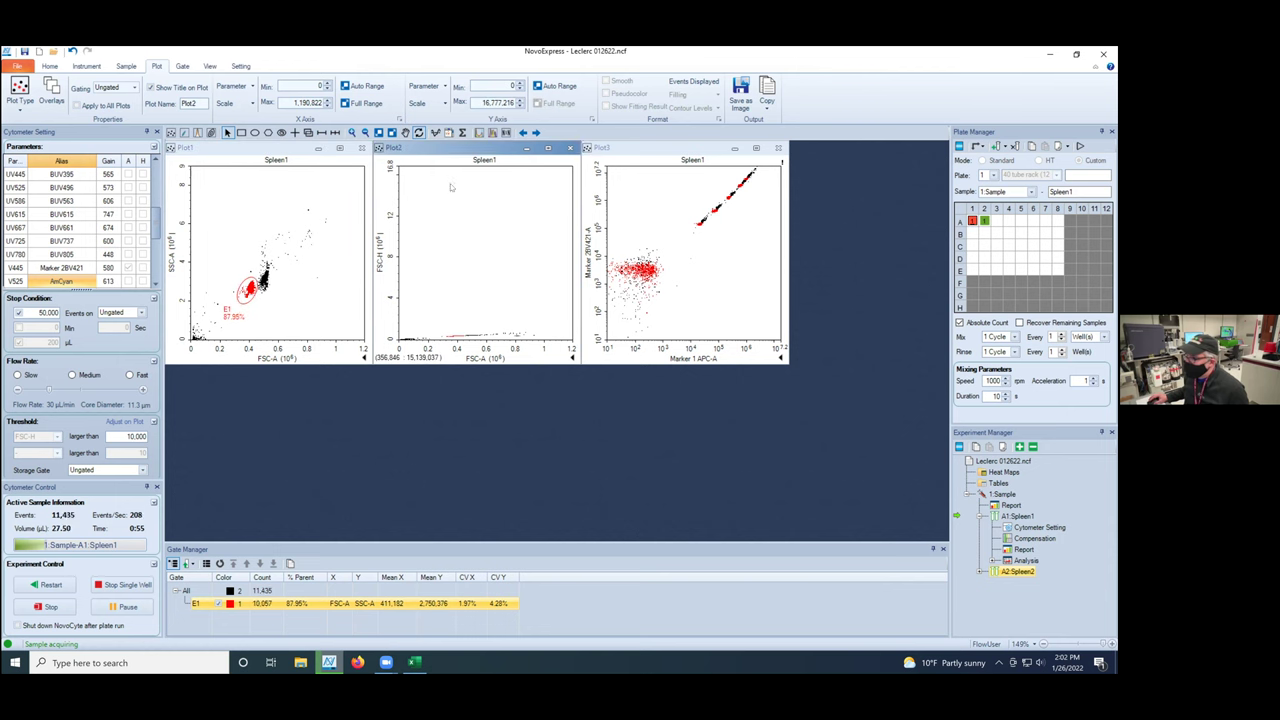
pyautogui.moveTo(494, 193)
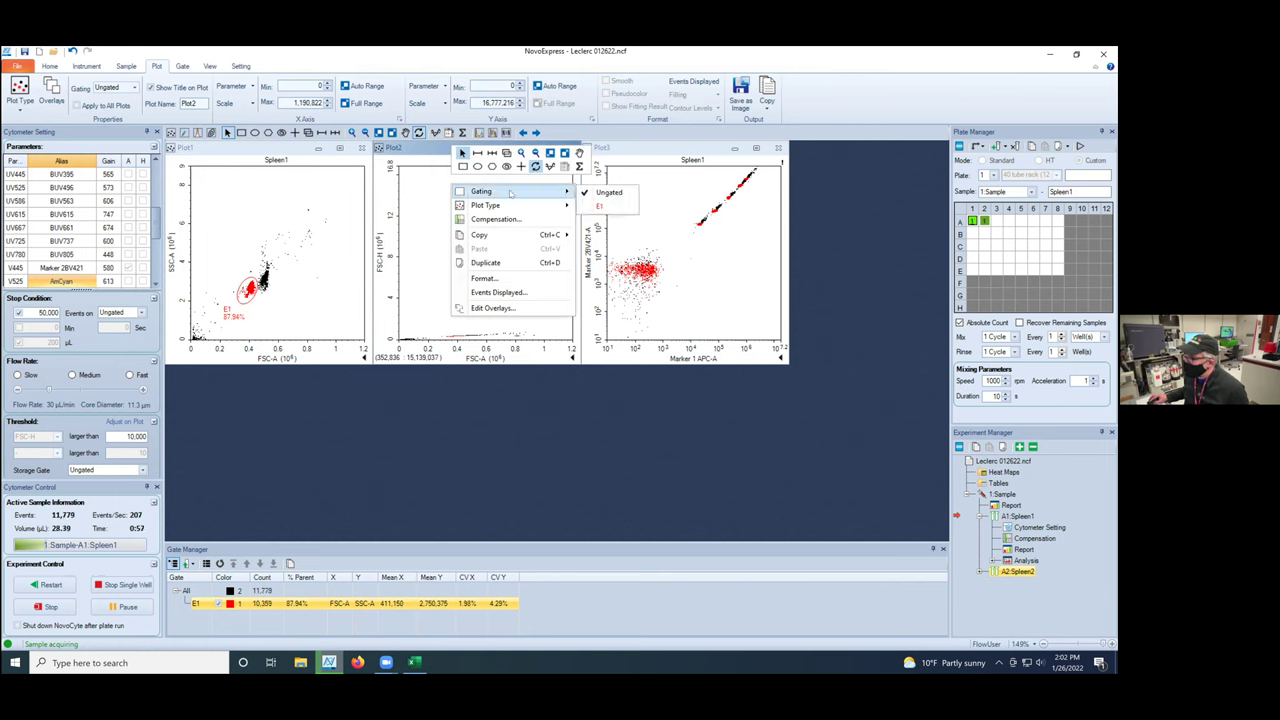
pyautogui.click(605, 207)
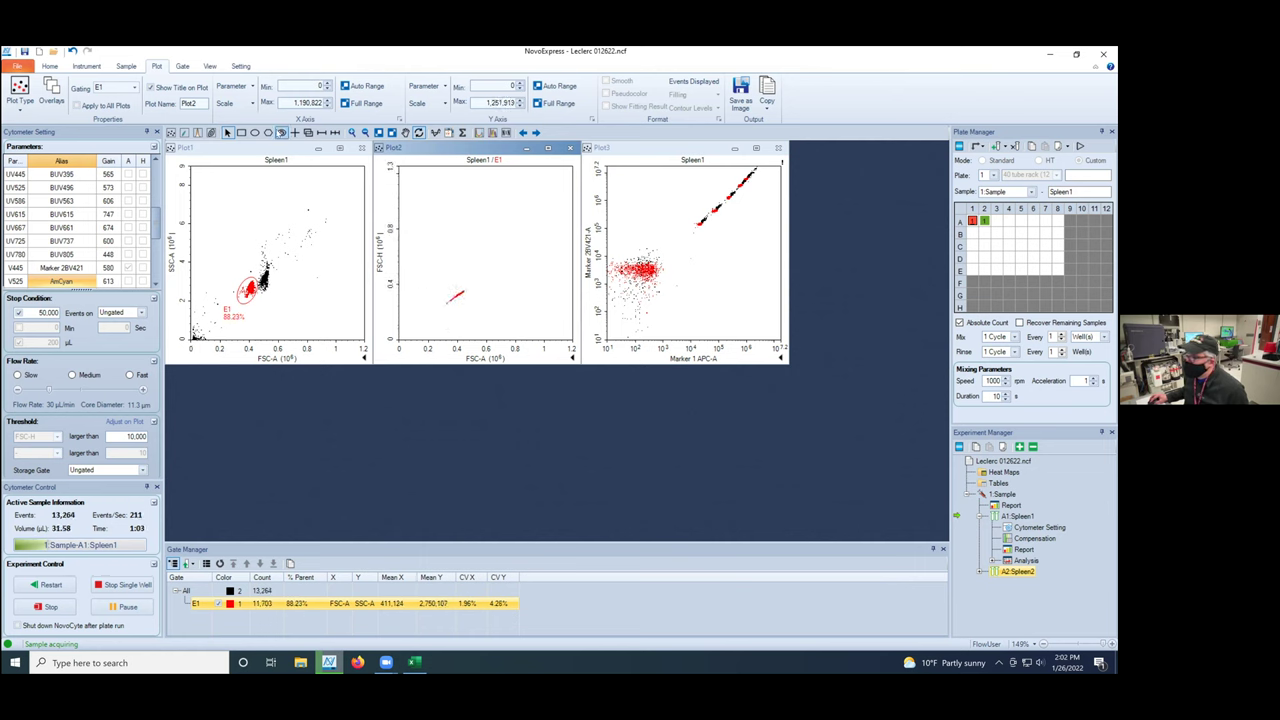
# Step: Draw polygon gate P2 around the diagonal population on Plot2
pyautogui.click(440, 317)
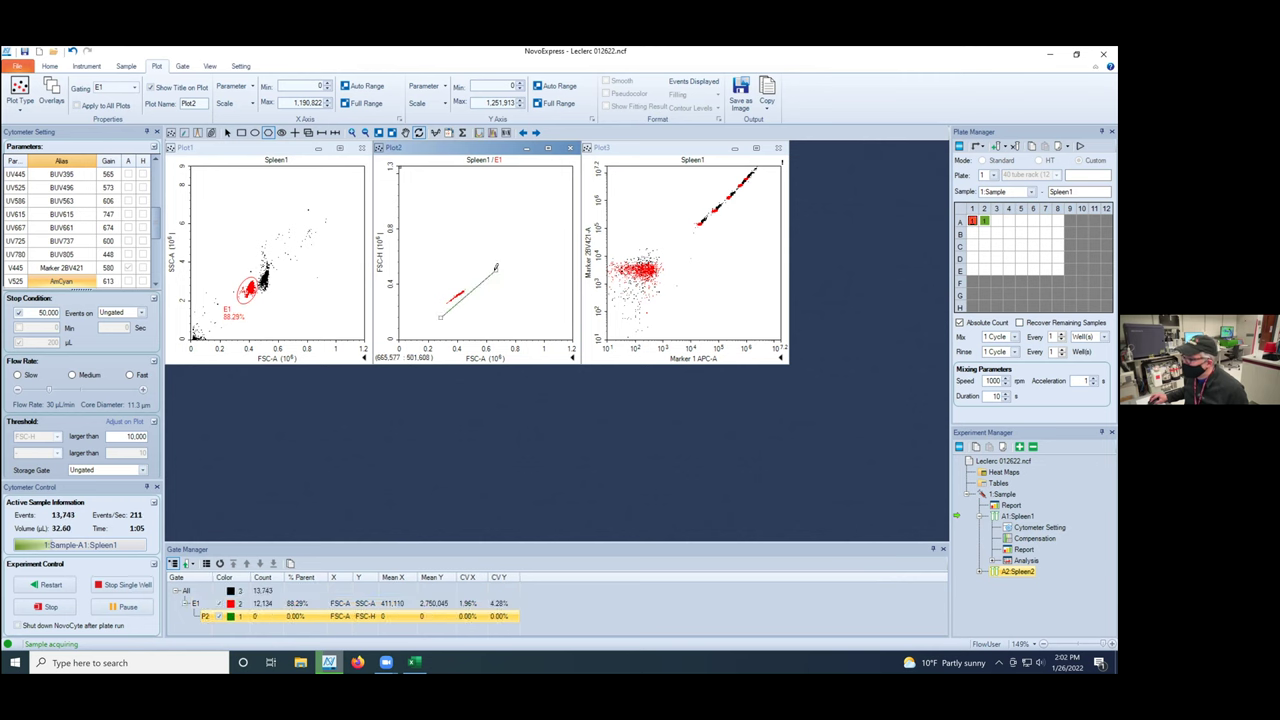
pyautogui.click(493, 270)
pyautogui.click(459, 275)
pyautogui.click(430, 313)
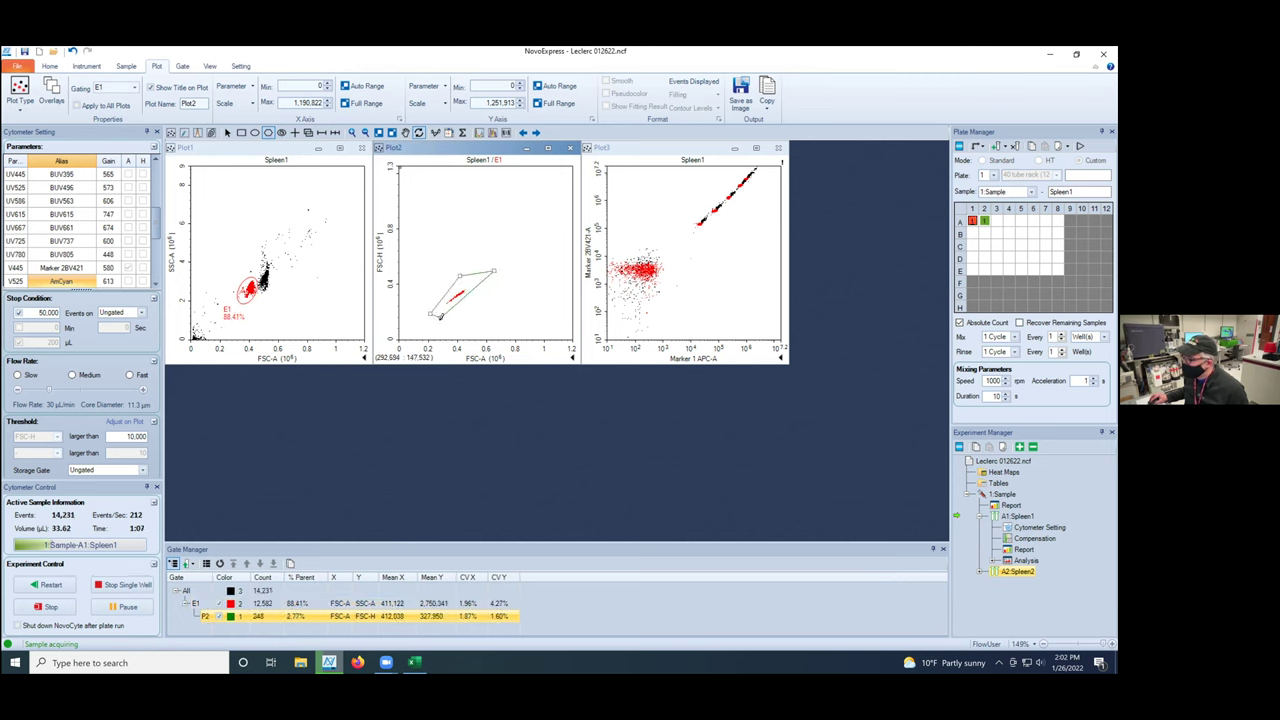
pyautogui.doubleClick(441, 316)
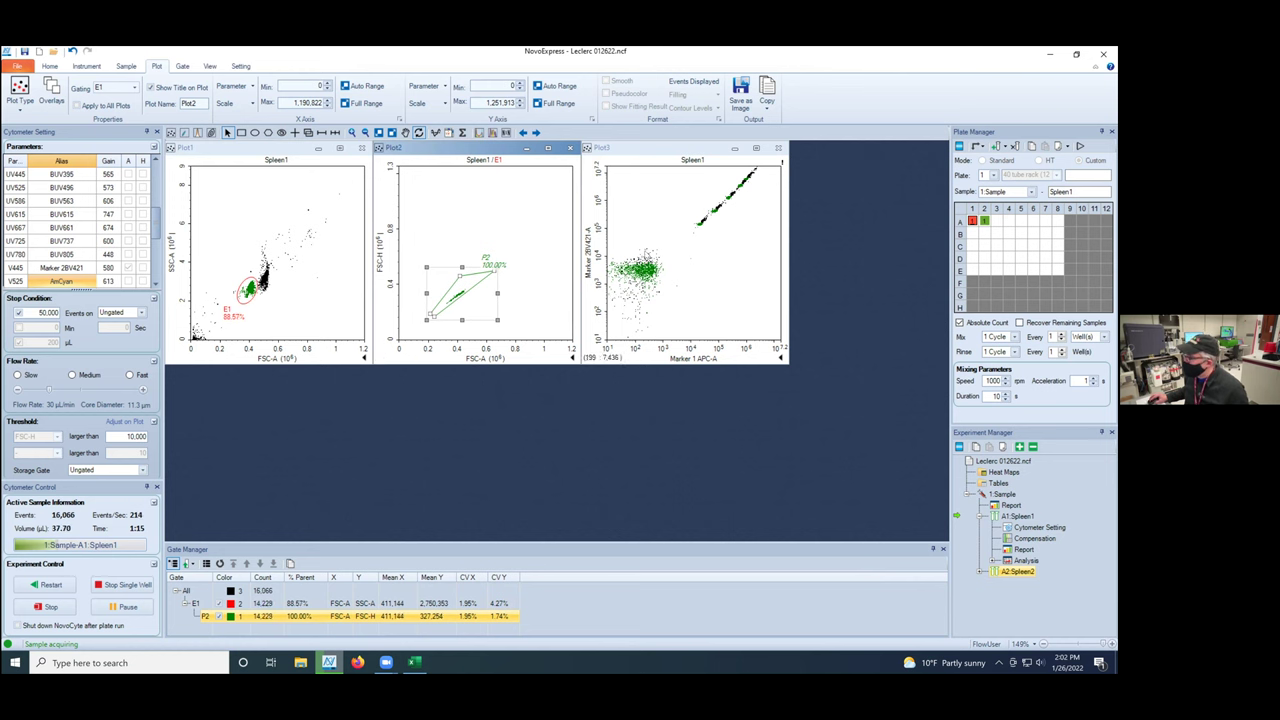
# Step: Gate Plot3 on P2 so it shows only P2 events for Spleen1
pyautogui.click(665, 197)
pyautogui.rightClick(665, 197)
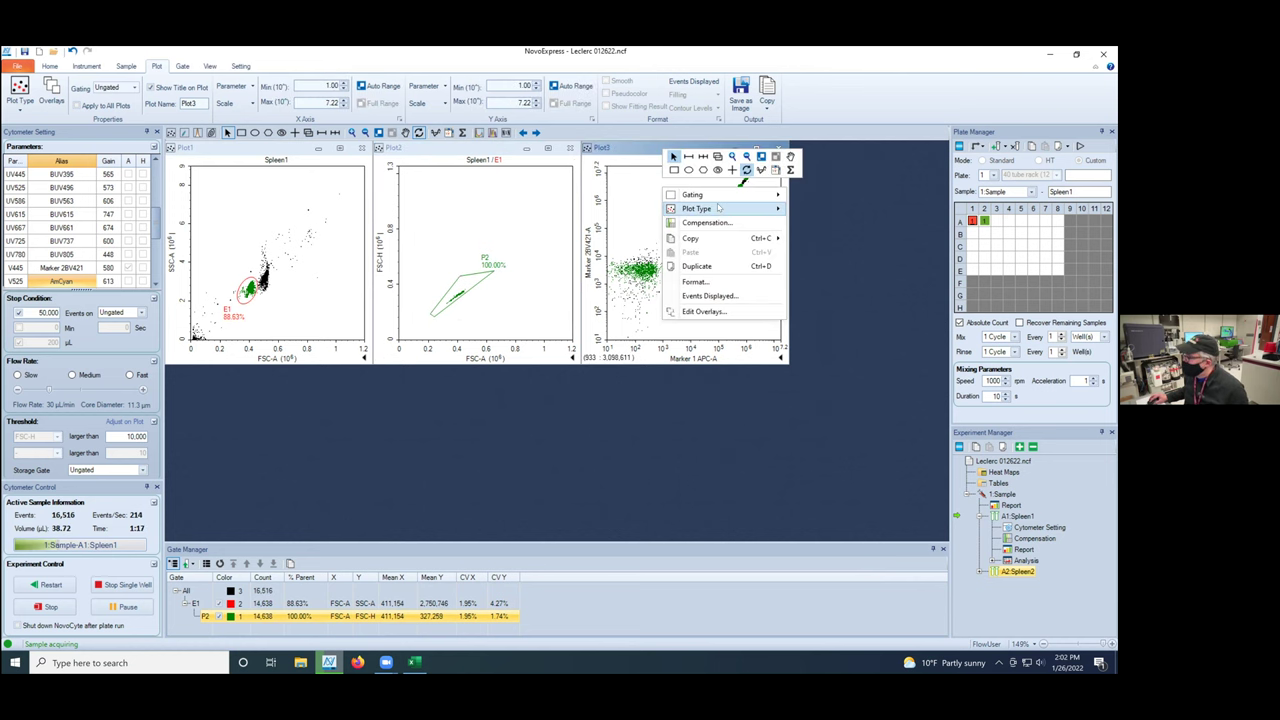
pyautogui.moveTo(722, 200)
pyautogui.click(808, 224)
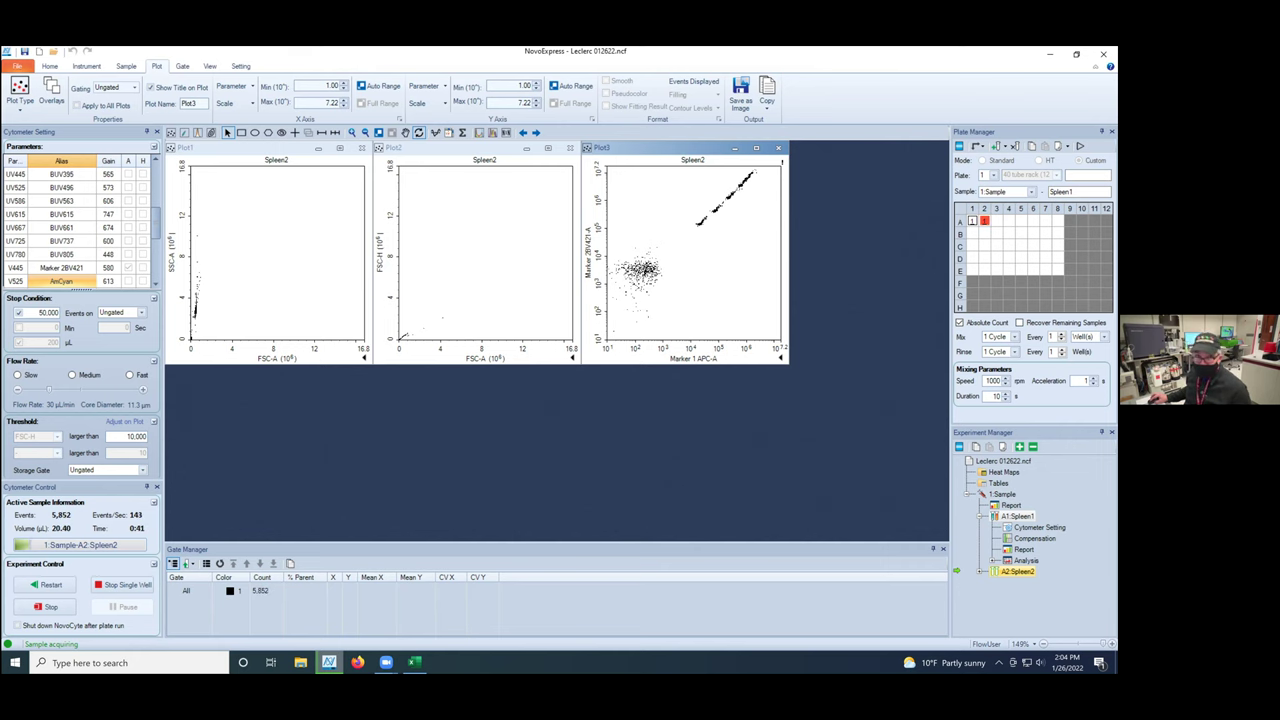
# Step: Draw rectangle gates R3 and R4 on Spleen1's Plot3, then copy that analysis to Spleen2
pyautogui.click(1017, 516)
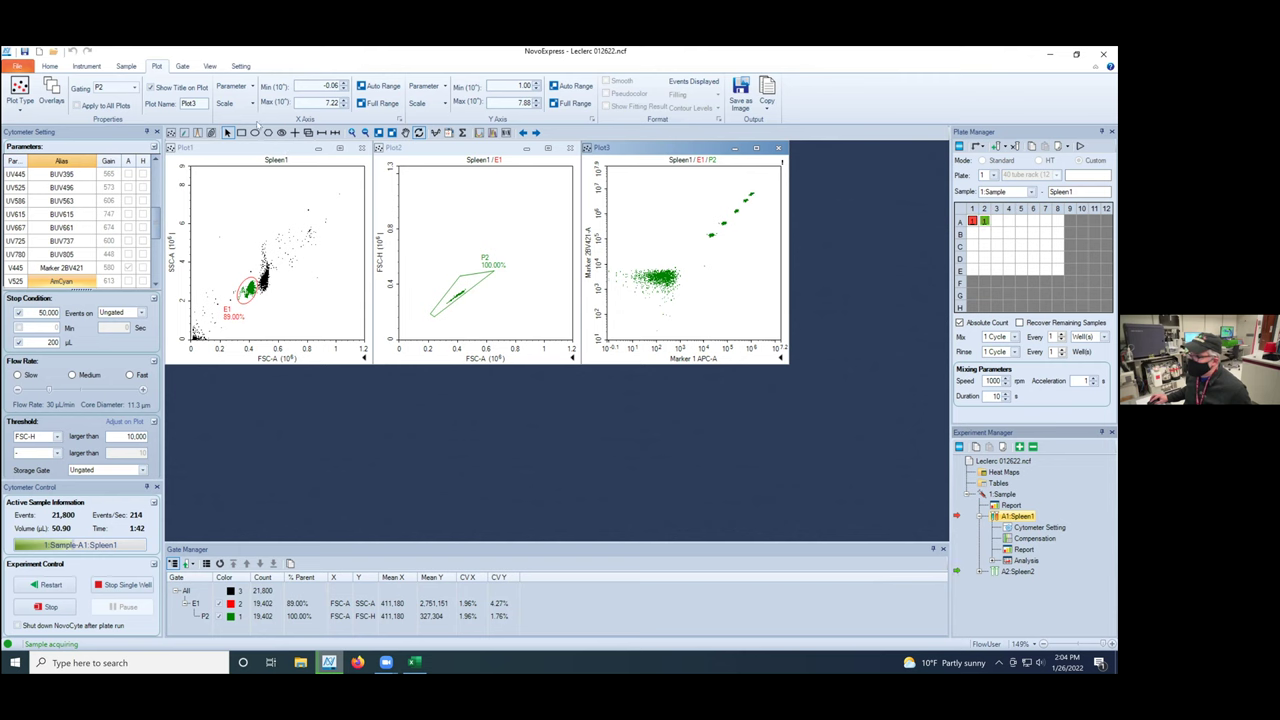
pyautogui.click(241, 132)
pyautogui.moveTo(705, 231); pyautogui.dragTo(721, 239)
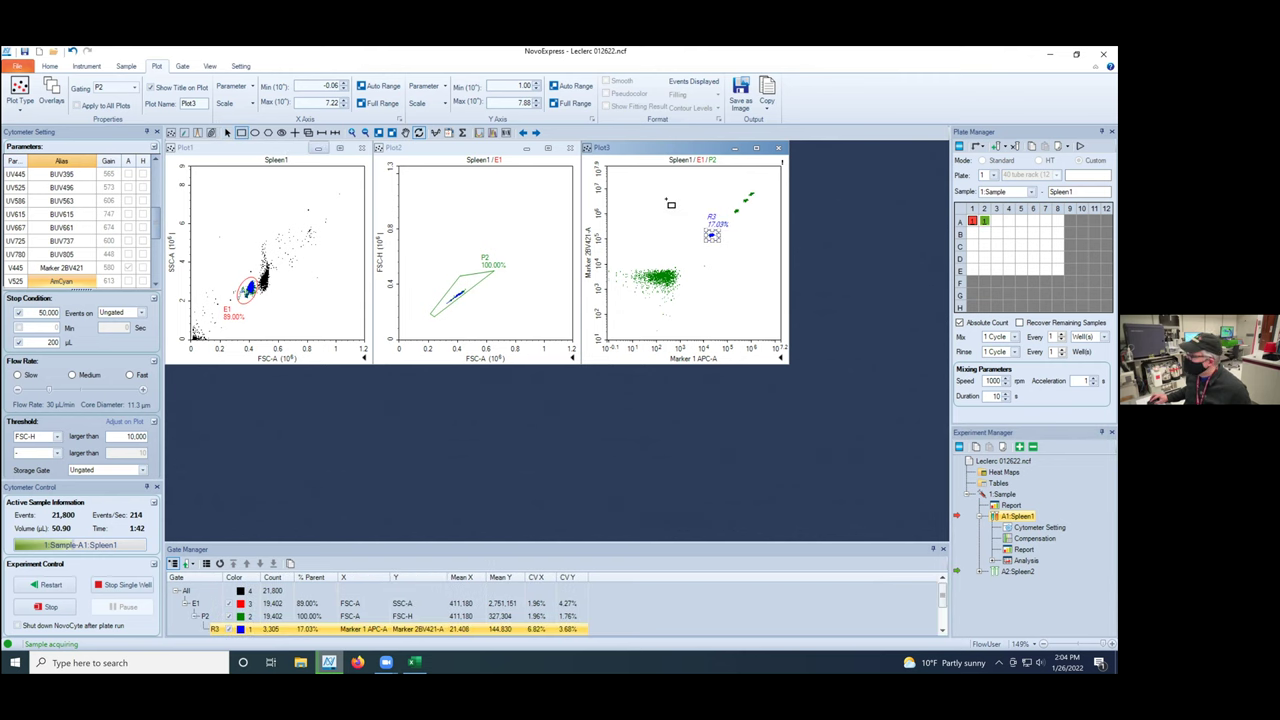
pyautogui.moveTo(744, 205); pyautogui.dragTo(731, 217)
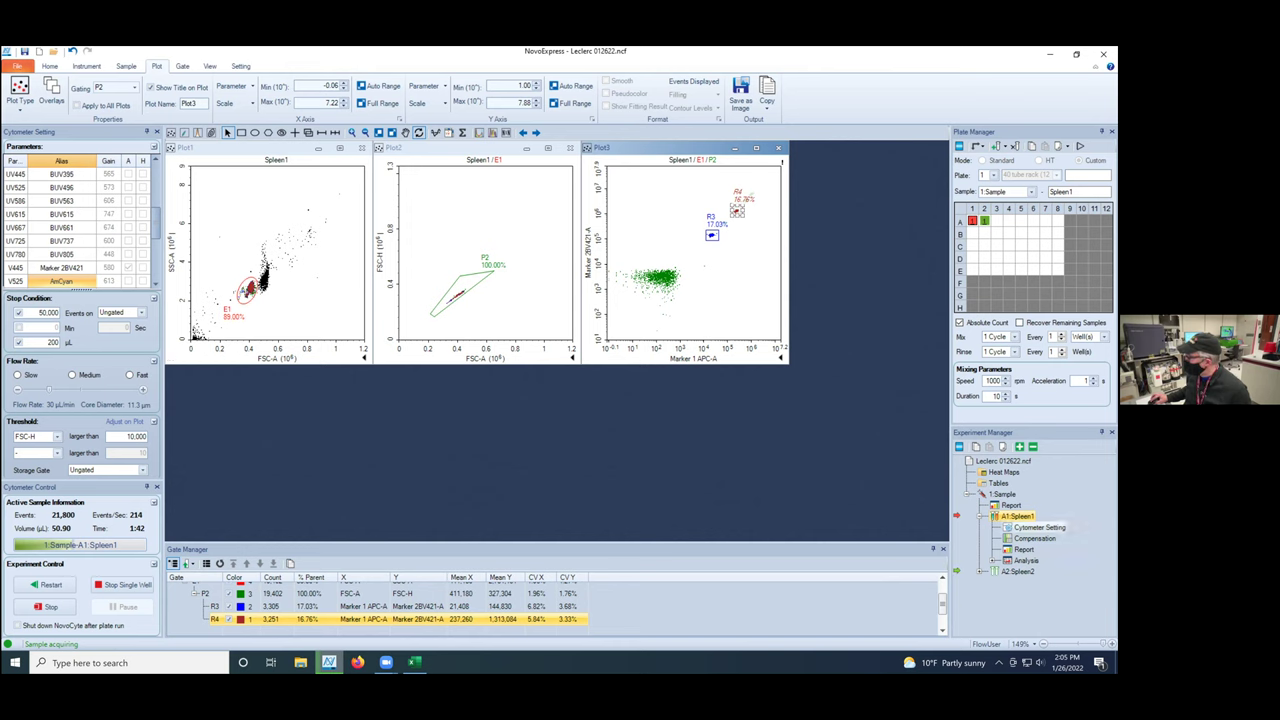
pyautogui.click(1025, 561)
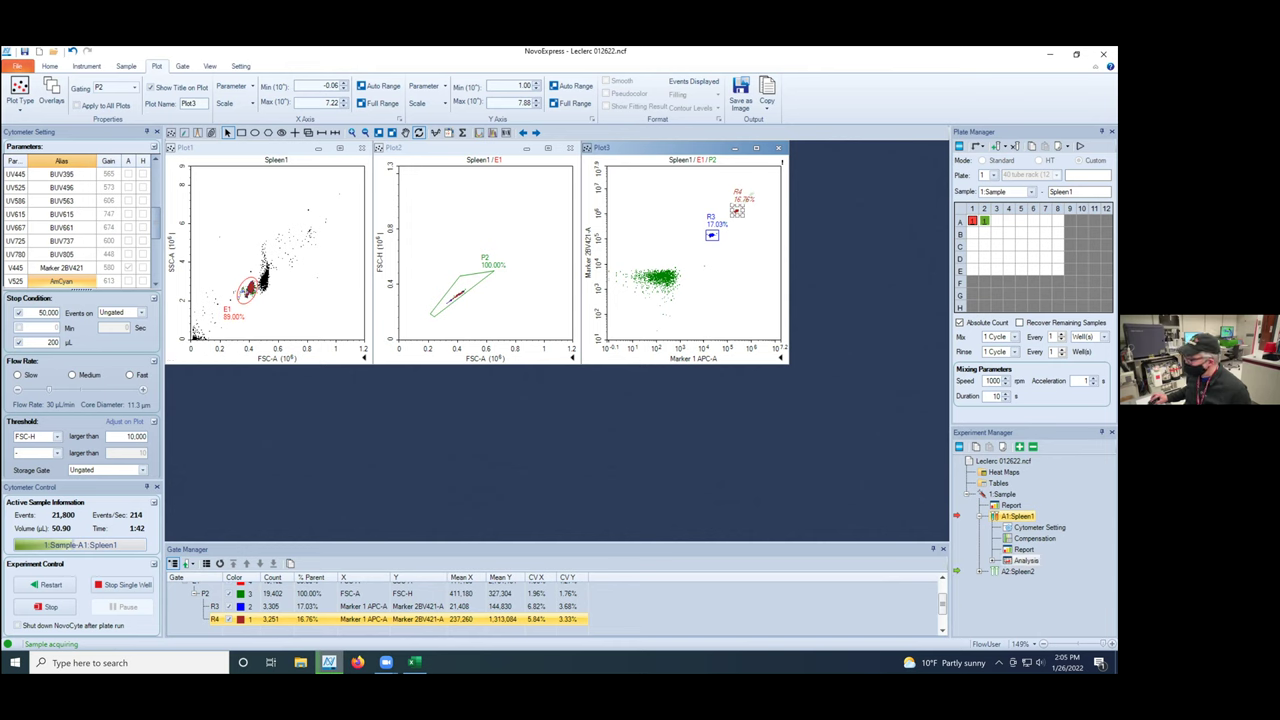
pyautogui.moveTo(1025, 561); pyautogui.dragTo(1054, 579)
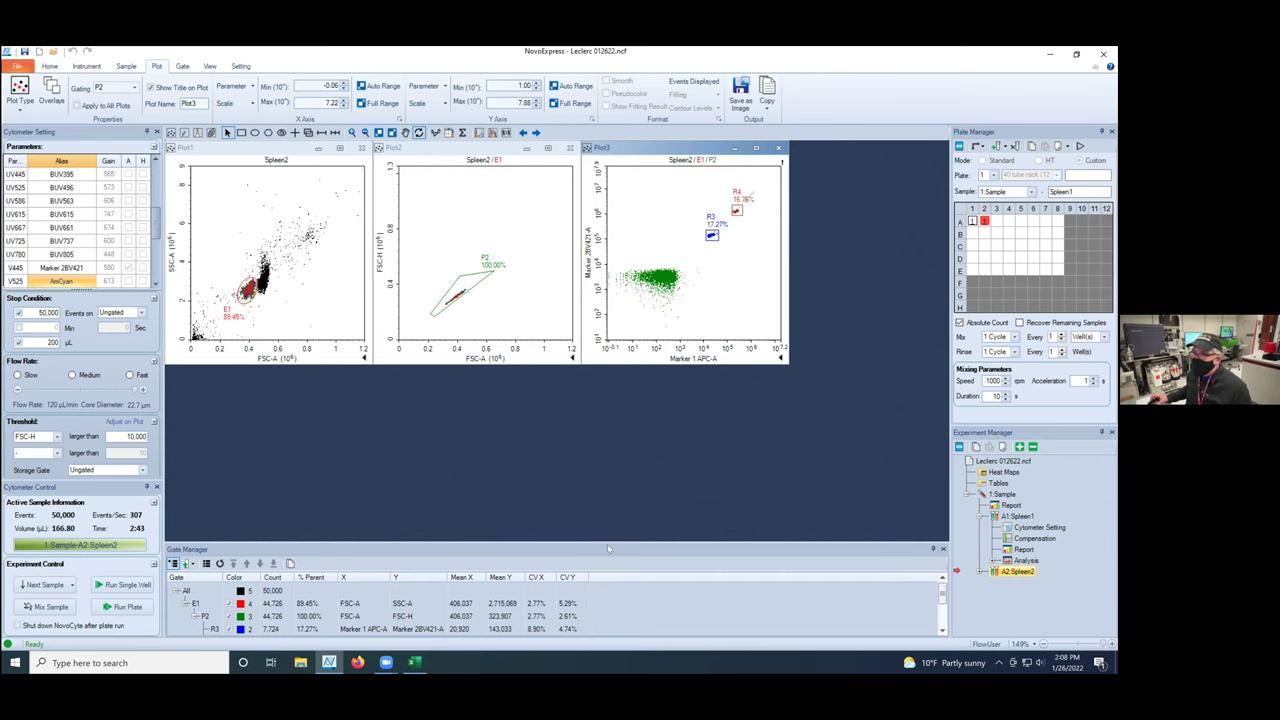
# Step: Create a new experiment from the 'Deep SIP clean_3 tubes' template without saving the spleen experiment
pyautogui.click(18, 67)
pyautogui.moveTo(31, 86)
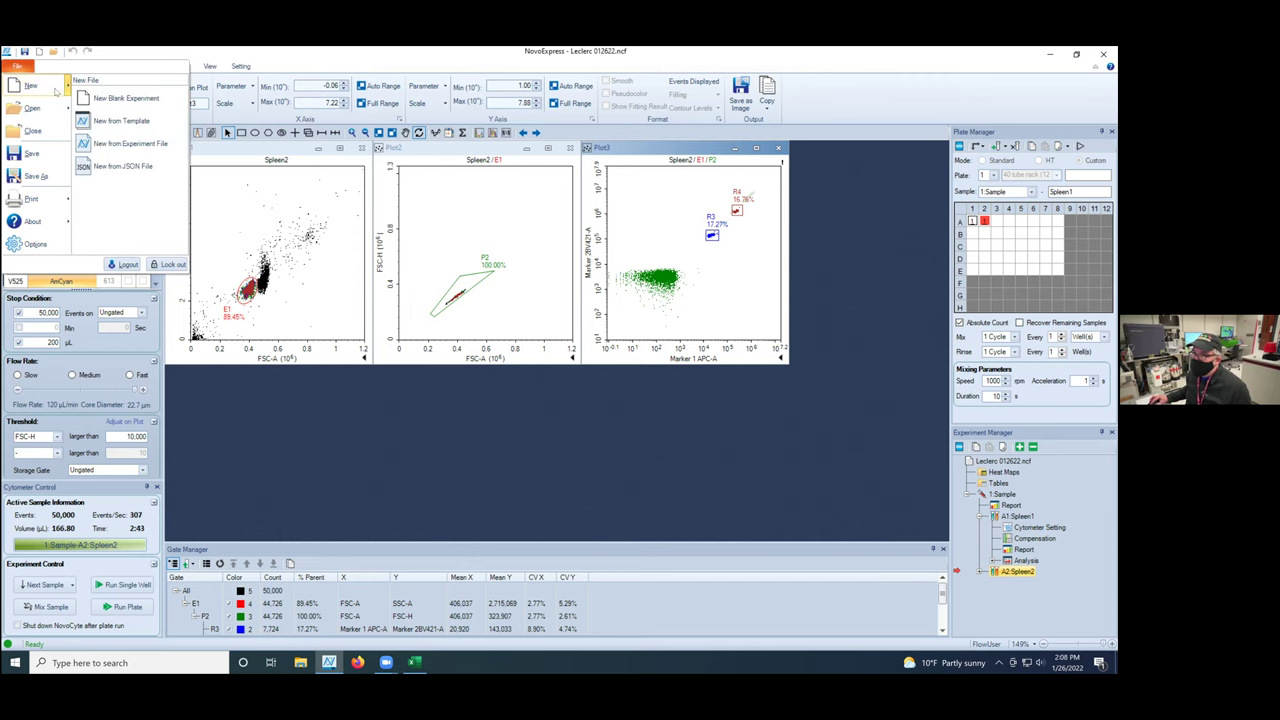
pyautogui.click(136, 121)
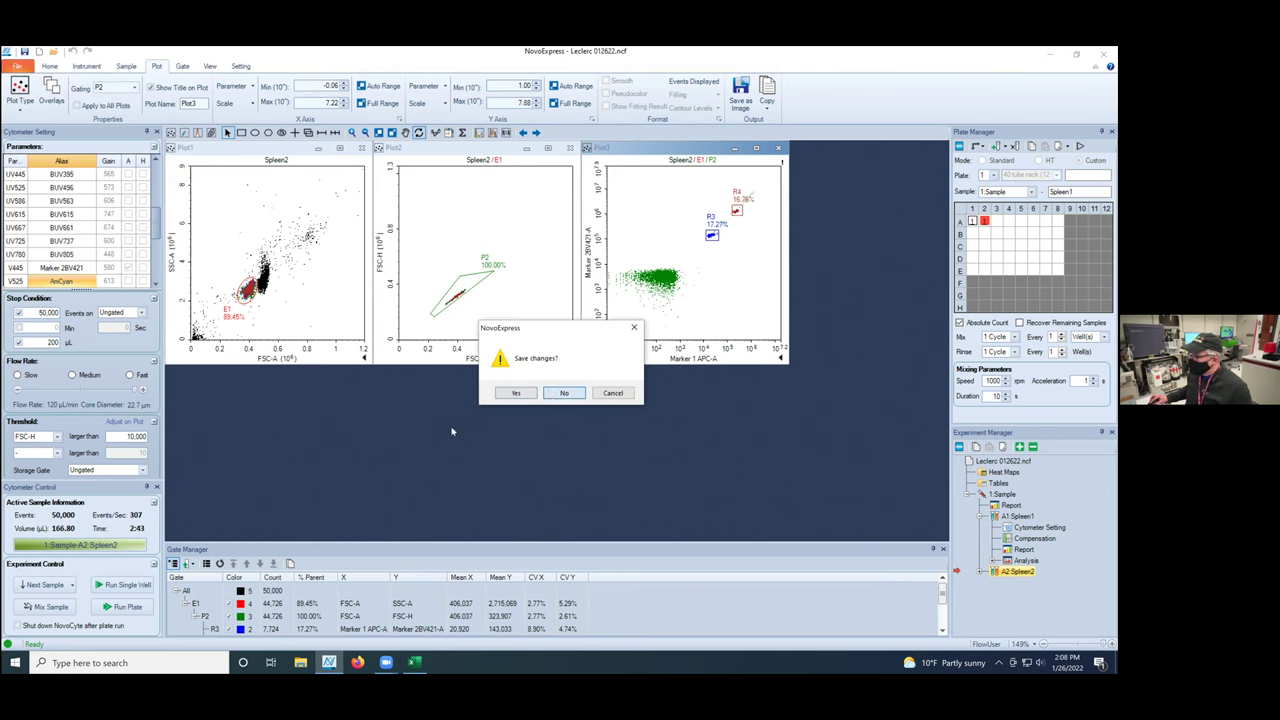
pyautogui.press('Return')
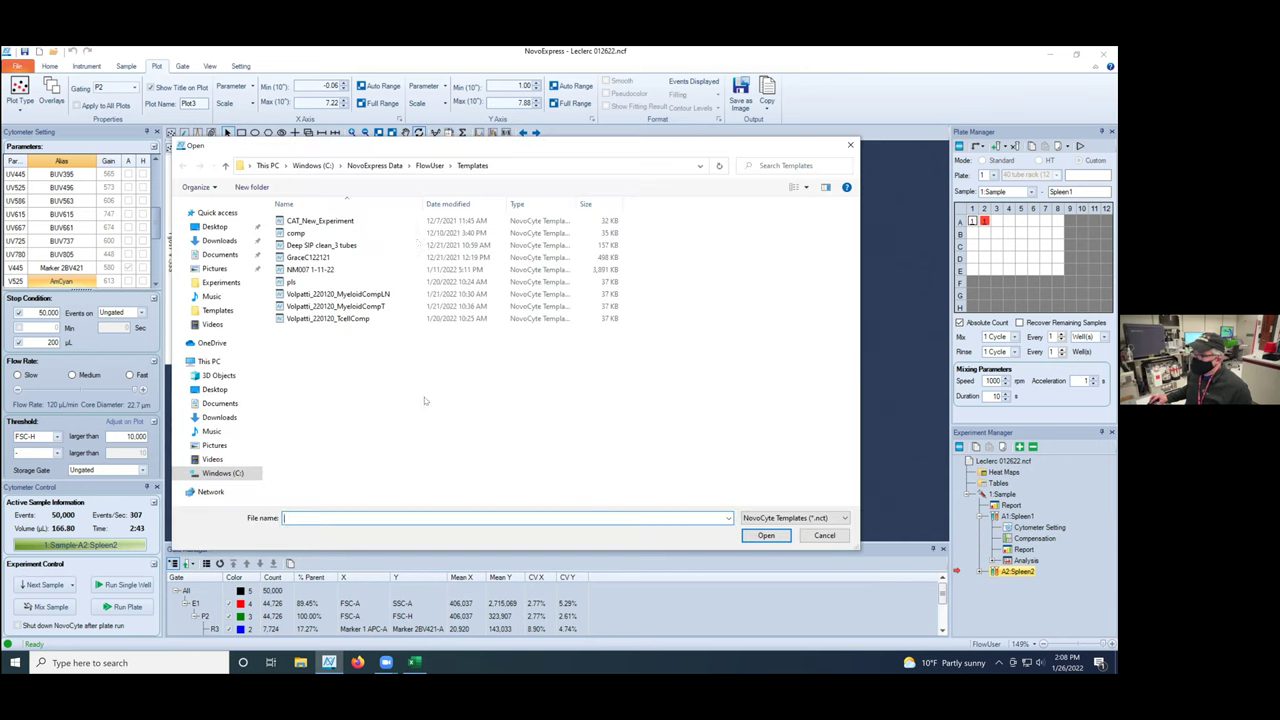
pyautogui.click(300, 249)
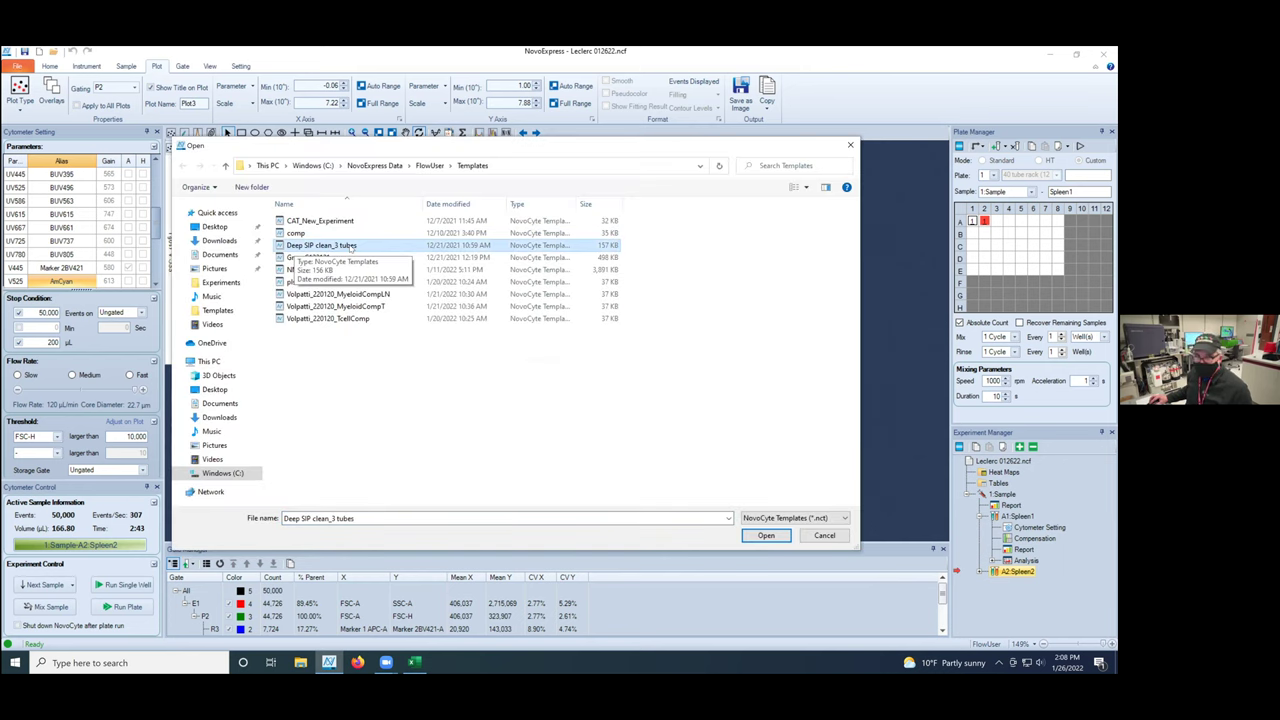
pyautogui.press('Return')
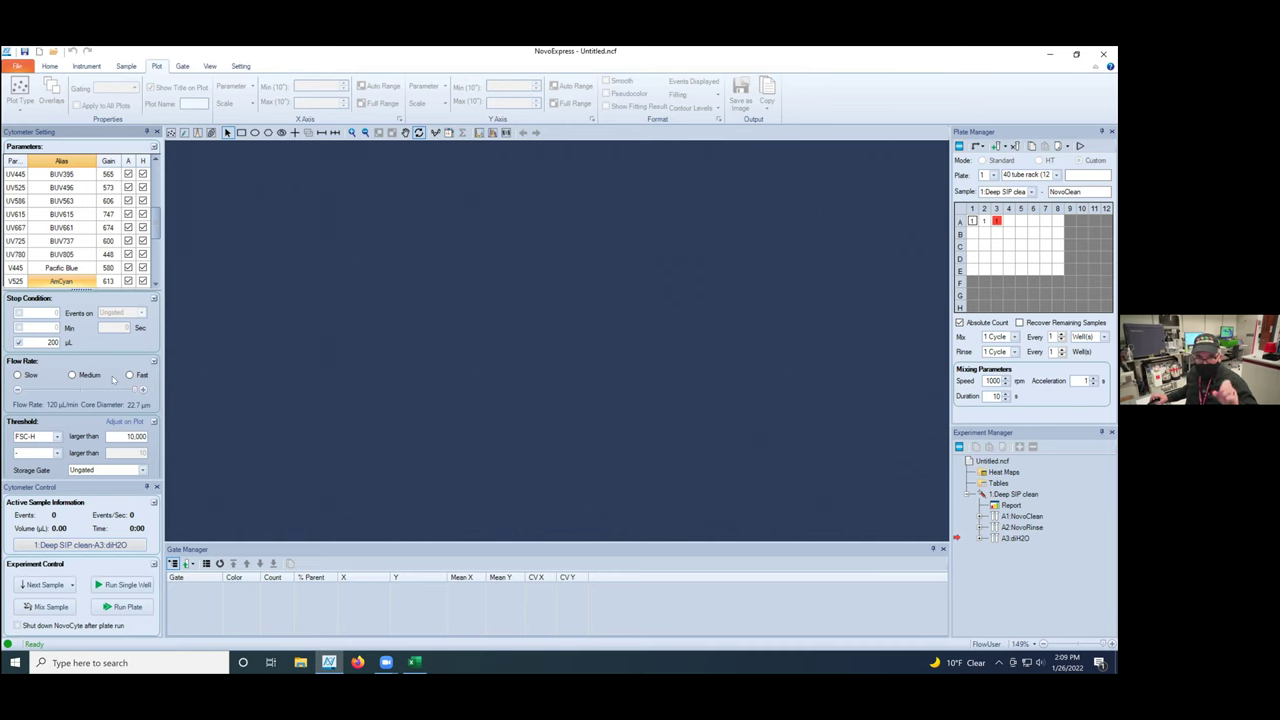
# Step: Run all three cleaning wells and save the experiment as 220126_1409.ncf
pyautogui.click(122, 606)
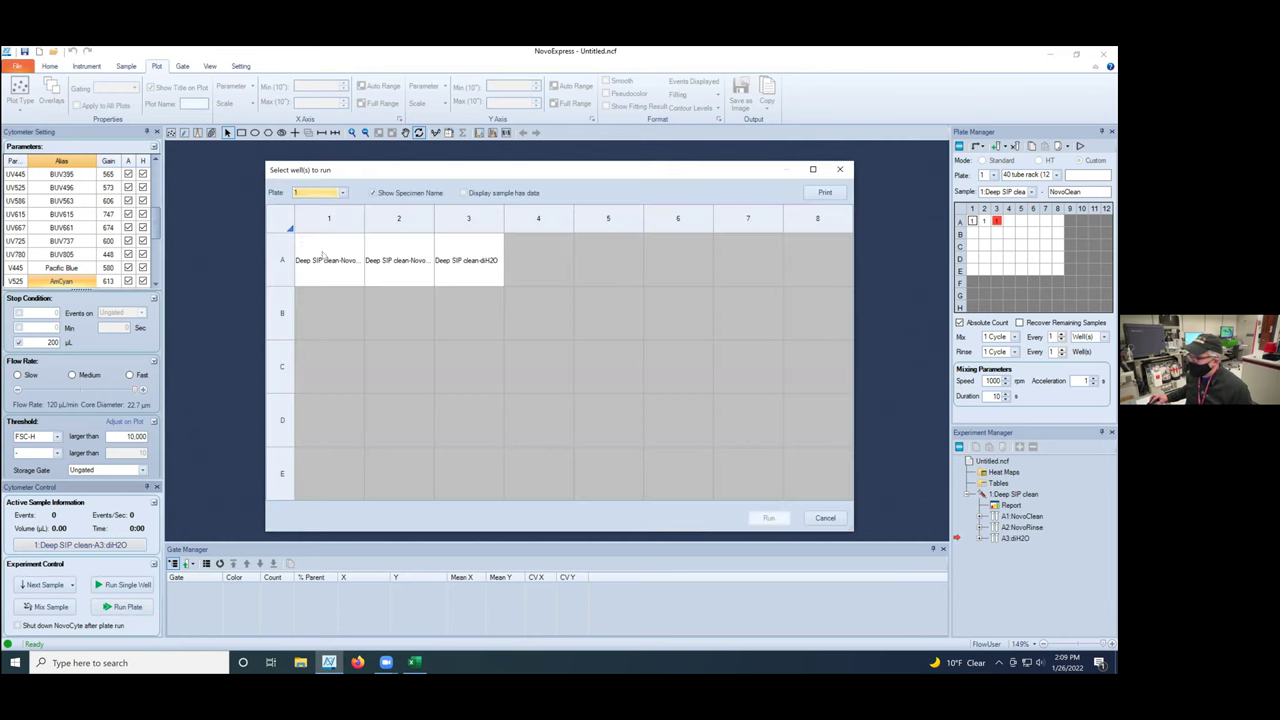
pyautogui.click(769, 518)
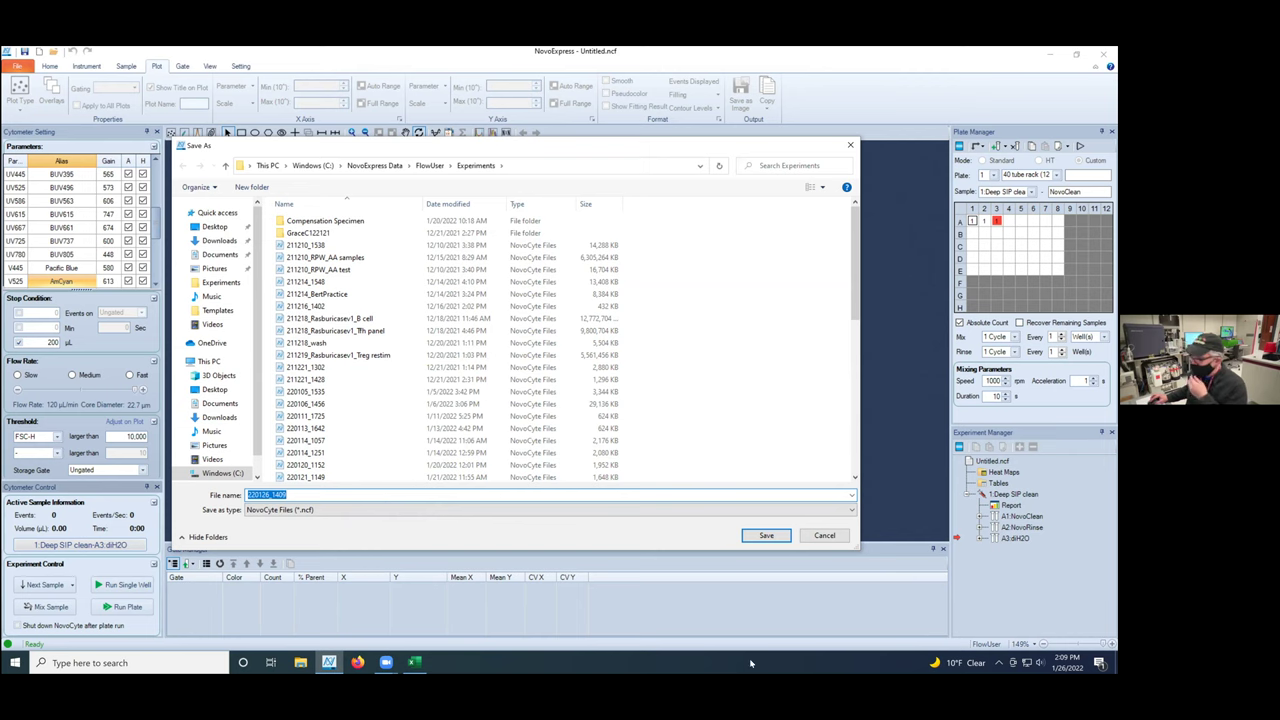
pyautogui.press('Return')
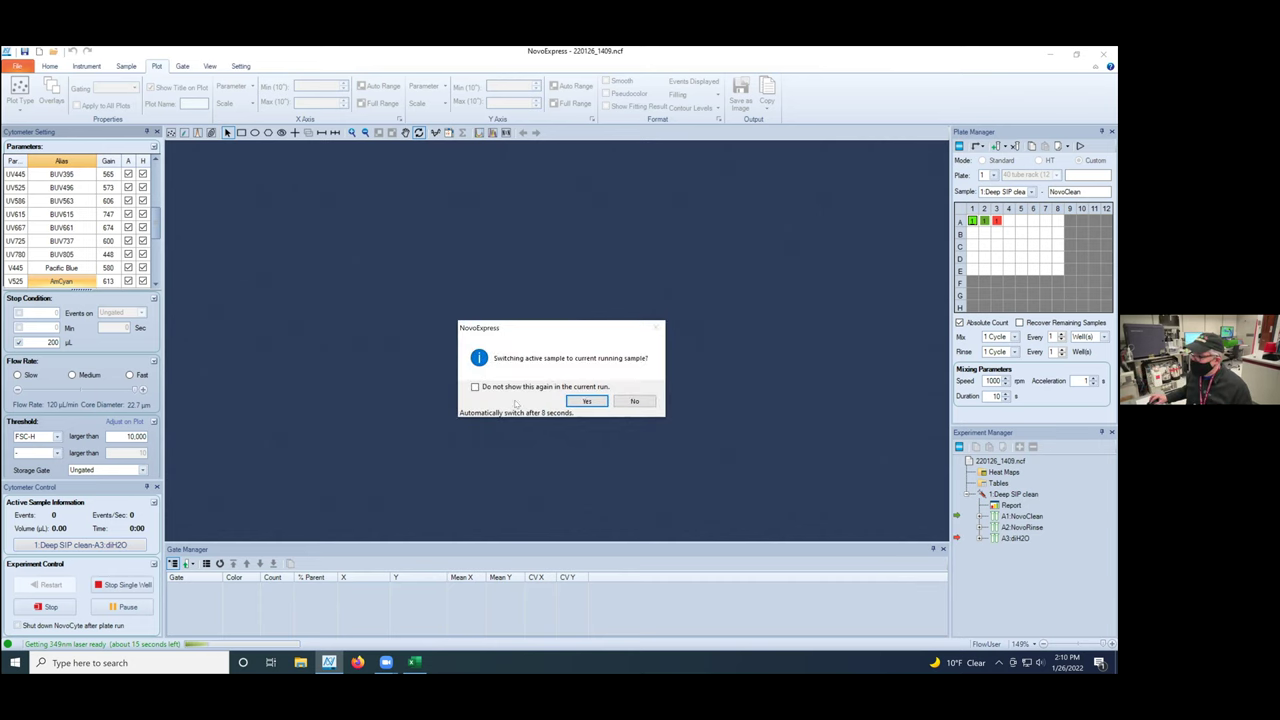
# Step: Suppress the switch prompt for this run and follow the sample being run
pyautogui.click(489, 386)
pyautogui.click(572, 400)
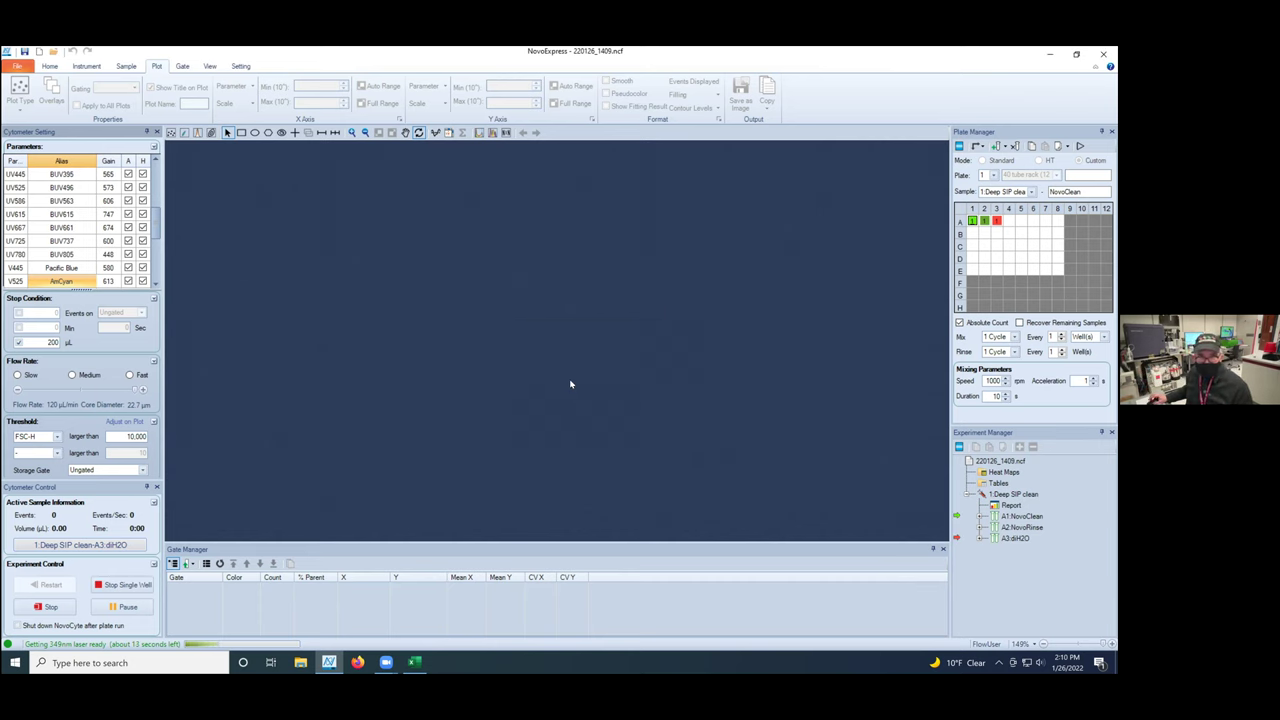